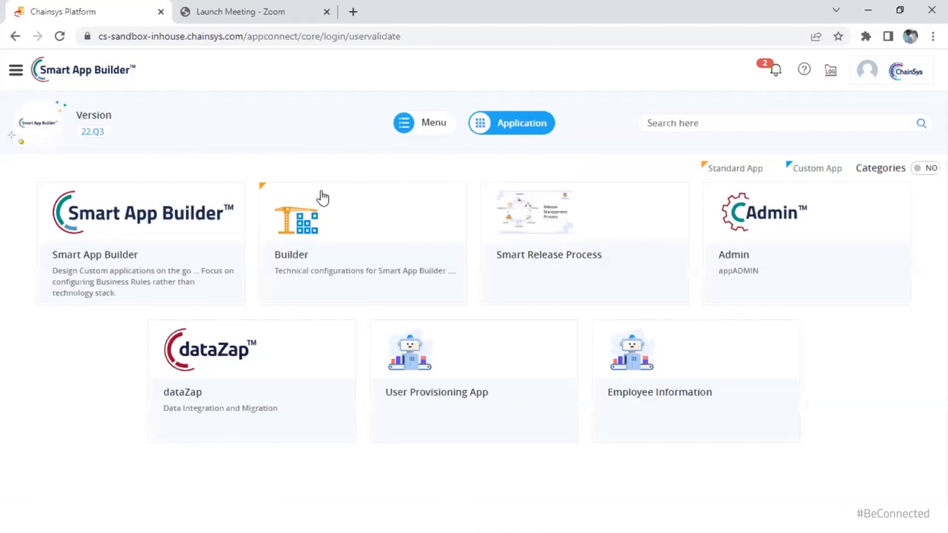
Open the Employee Information app and go to its Employee - Trainee list
click(664, 411)
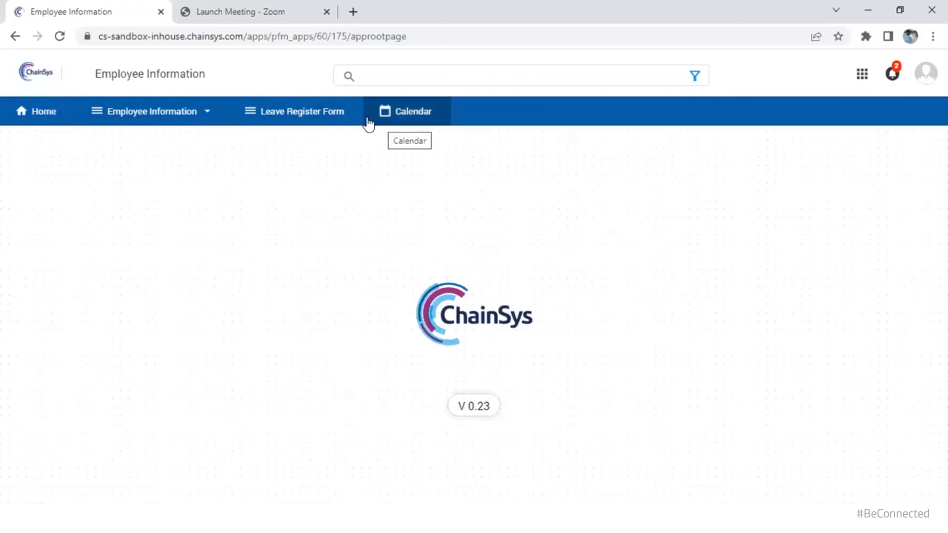
click(123, 119)
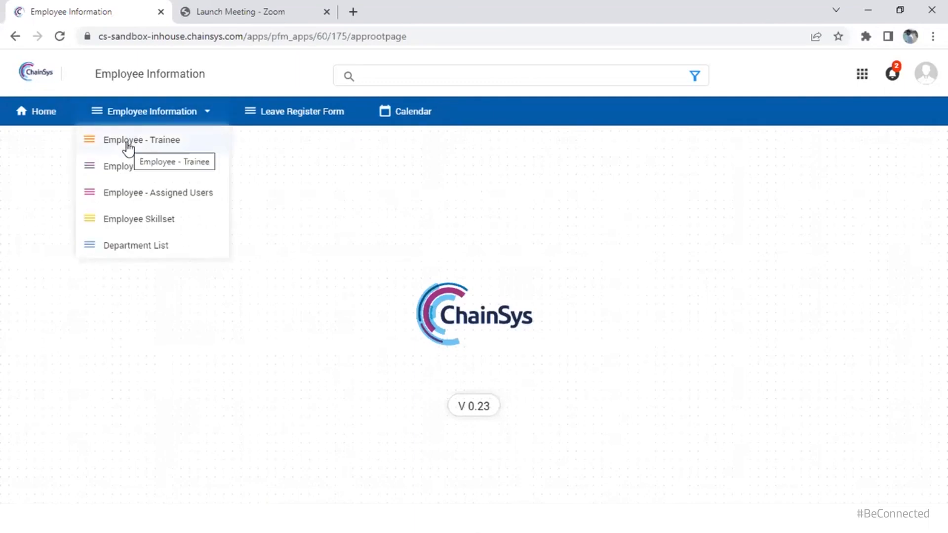
click(127, 144)
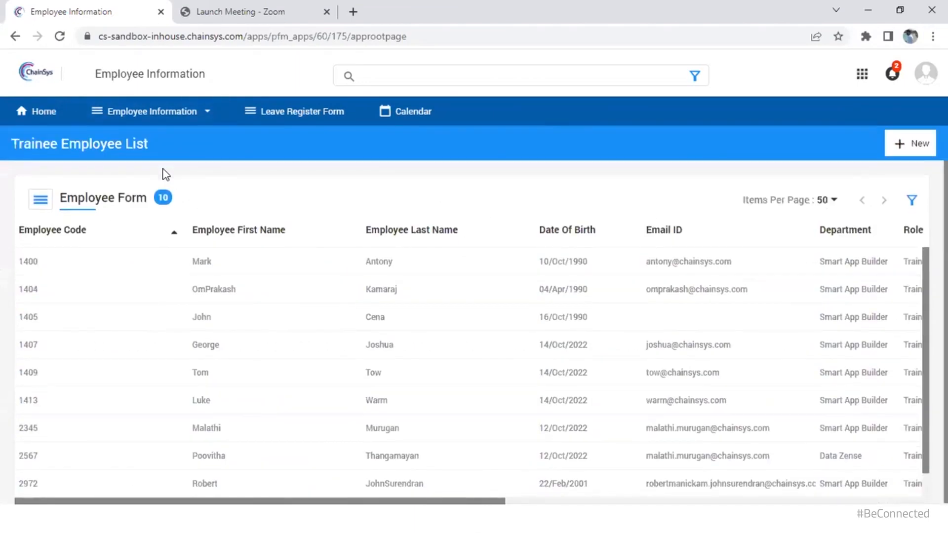
Start a new employee with code 1300, name, birth date 15 Oct 2022, email and contact number
click(899, 146)
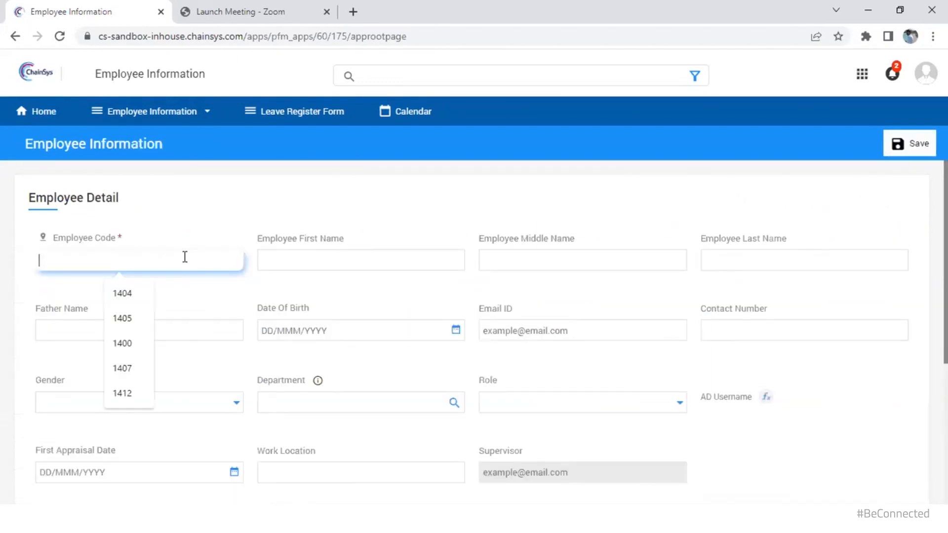
text(1300)
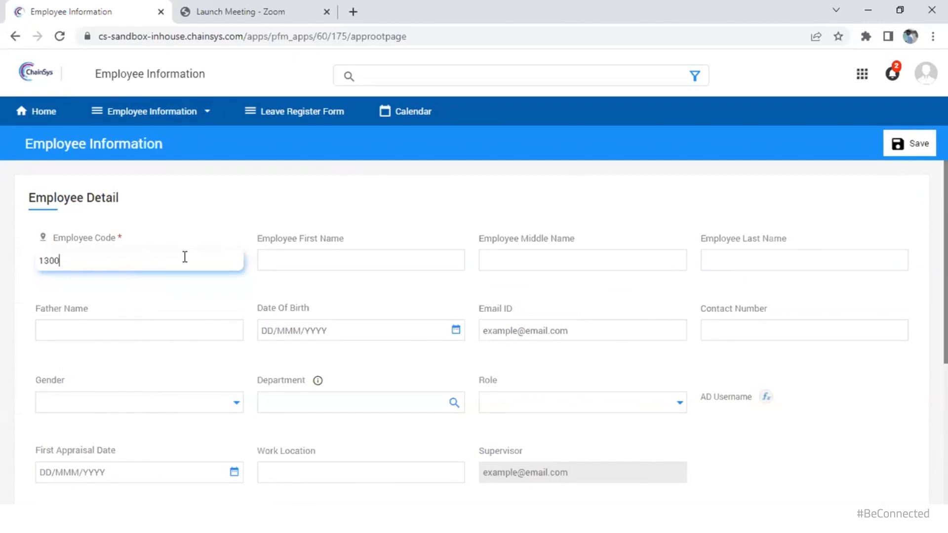
key(Tab)
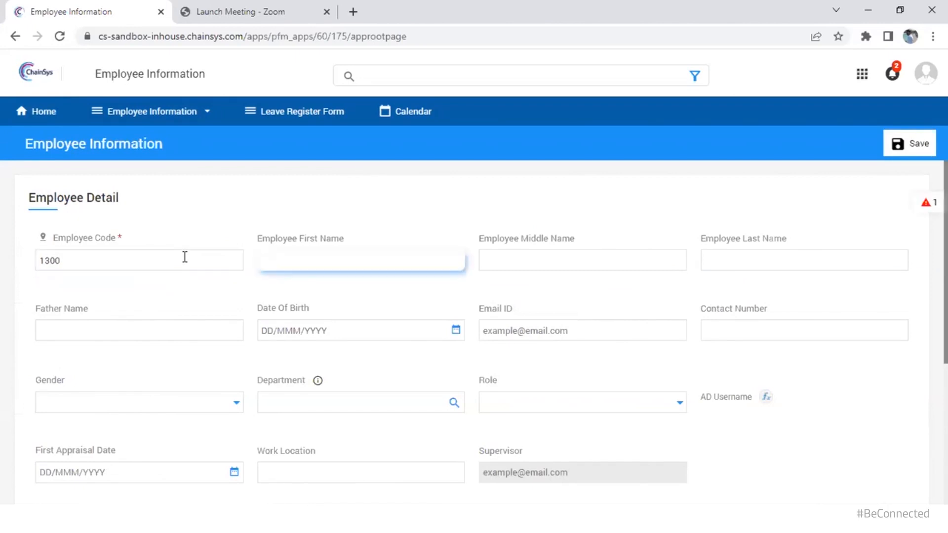
text(Virat)
key(Tab)
key(Tab)
text(Kohli)
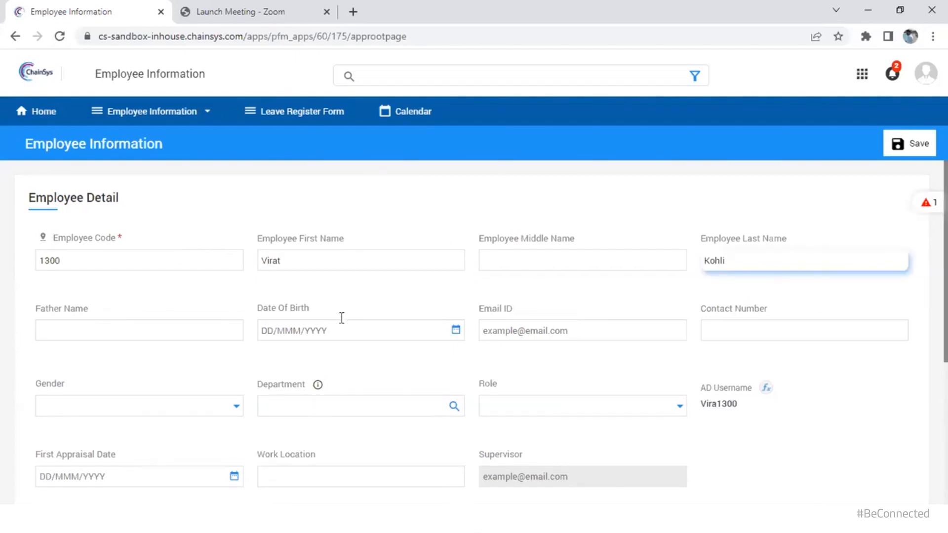
click(456, 329)
click(649, 245)
click(606, 326)
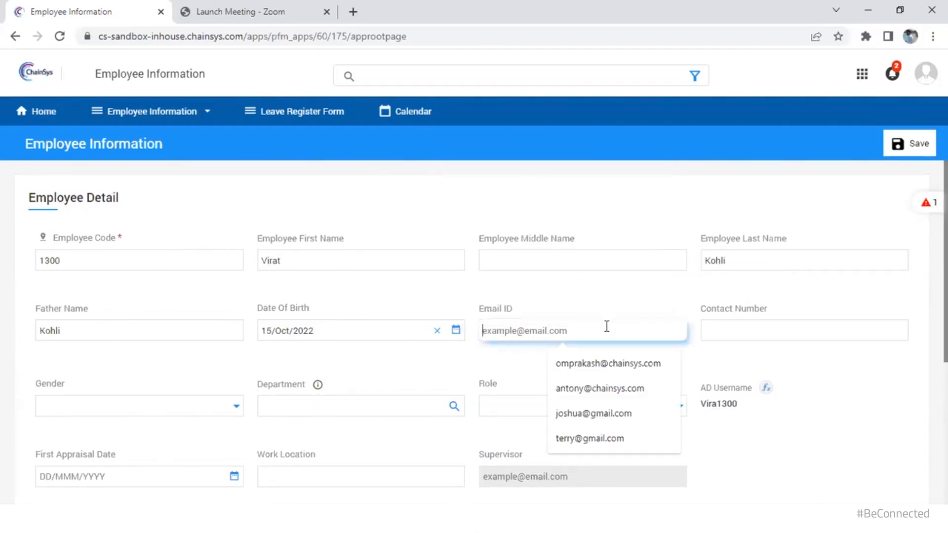
click(765, 331)
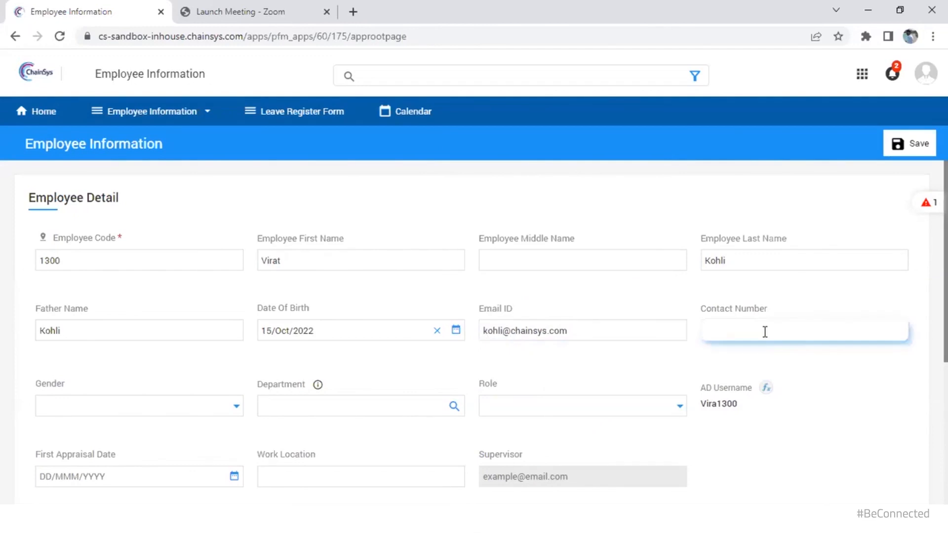
Set gender Male, department Smart App Builder, role Trainee, appraisal 15 Oct 2022, location Madurai, and save
click(232, 406)
click(220, 404)
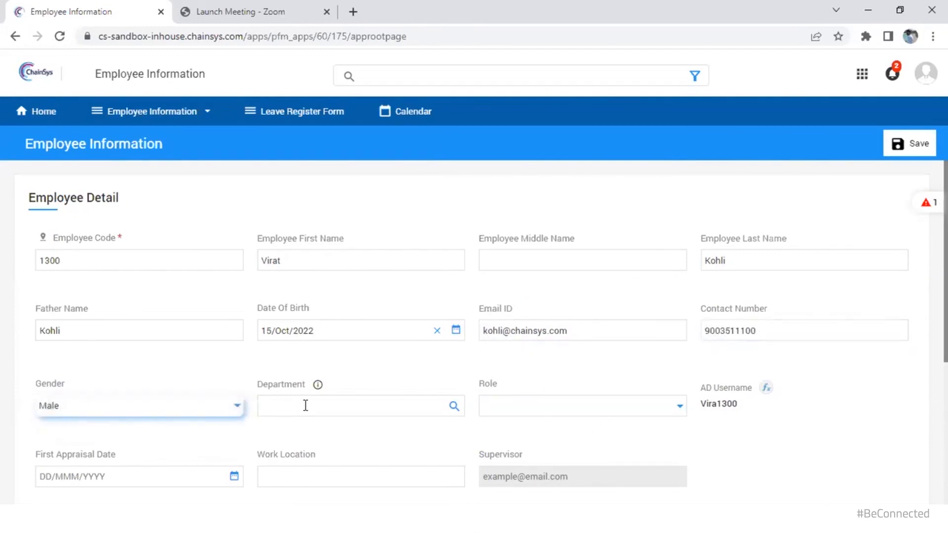
click(305, 405)
click(370, 439)
click(680, 406)
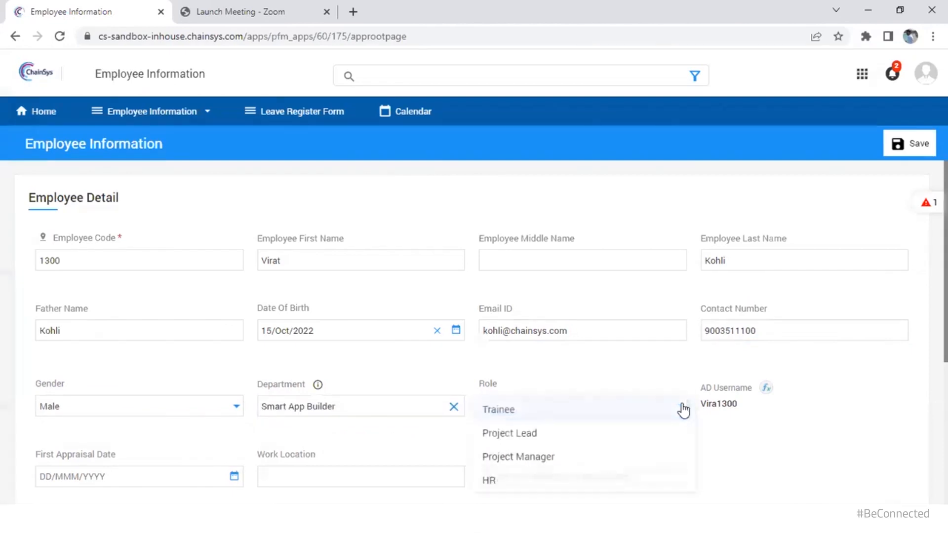
click(631, 411)
click(234, 476)
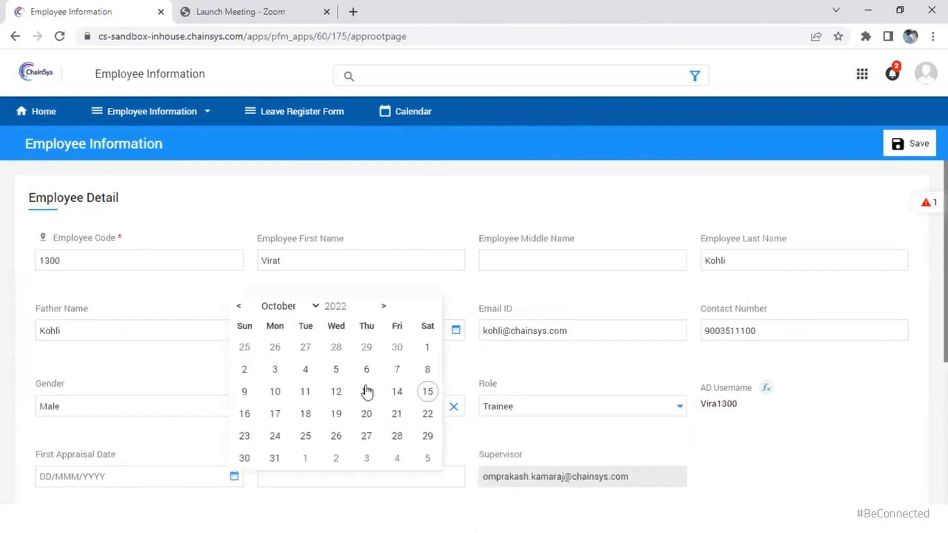
click(430, 393)
click(389, 484)
text(Madurai)
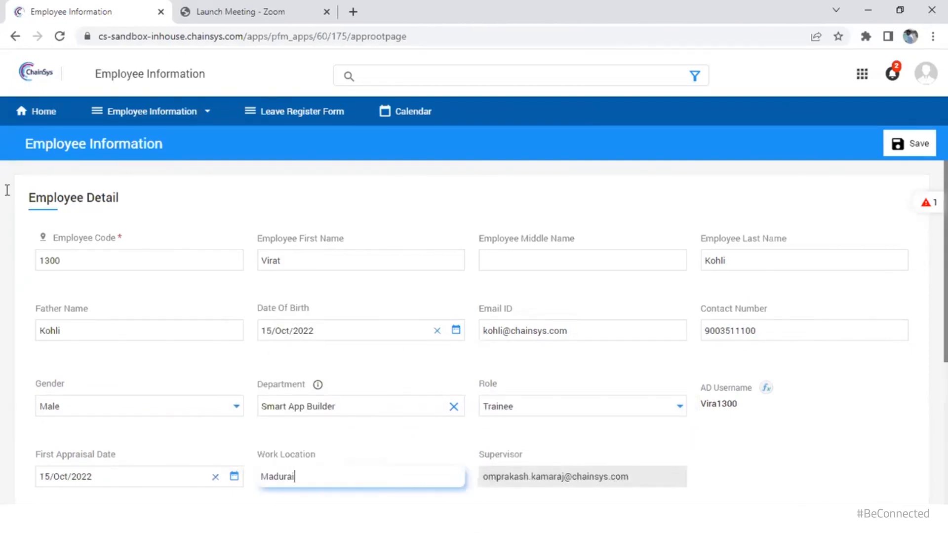
click(921, 200)
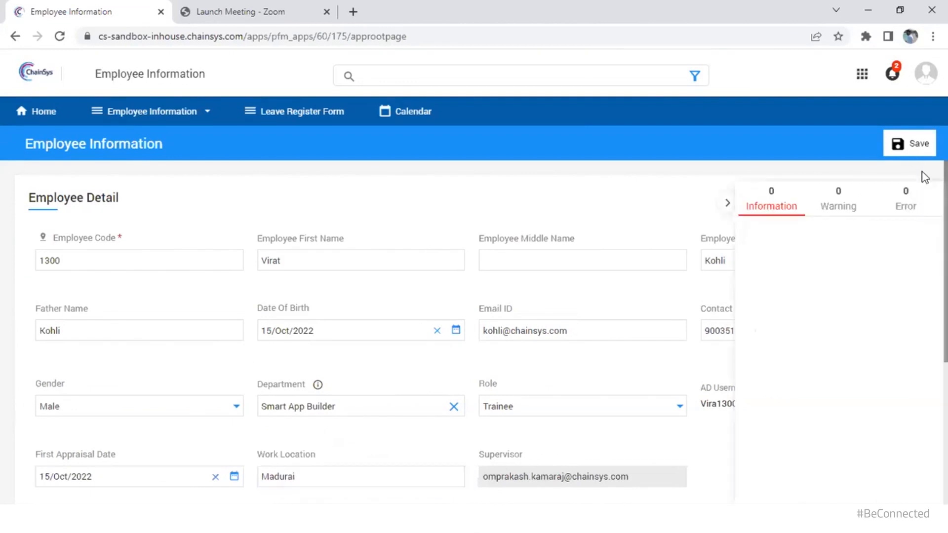
click(917, 146)
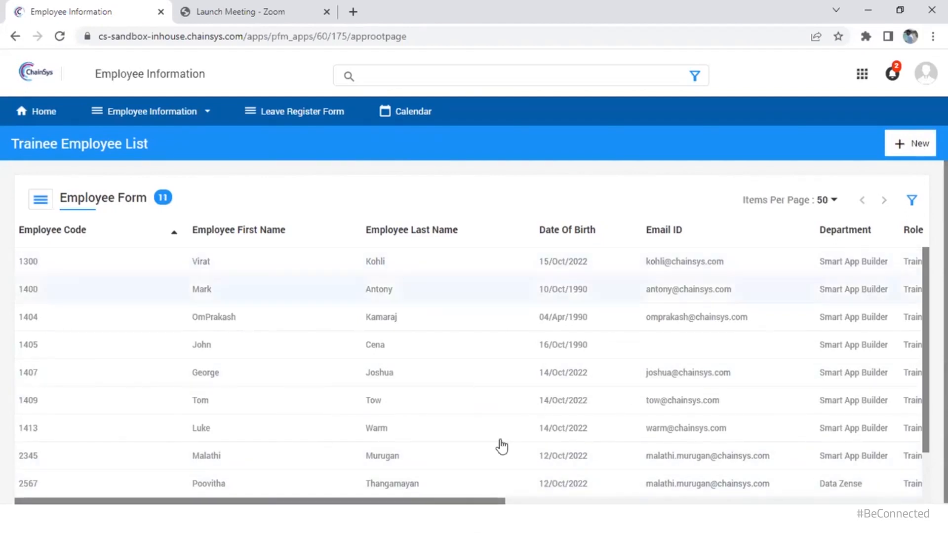
Open employee 1300's details and add a Casual Leave entry to the Leave Register
drag(499, 500, 877, 502)
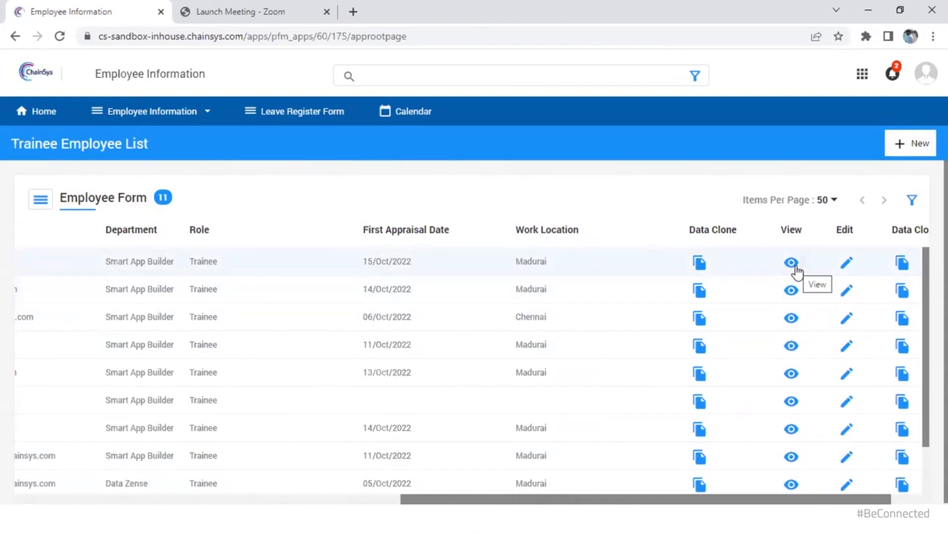
scroll(796, 272, left, 10)
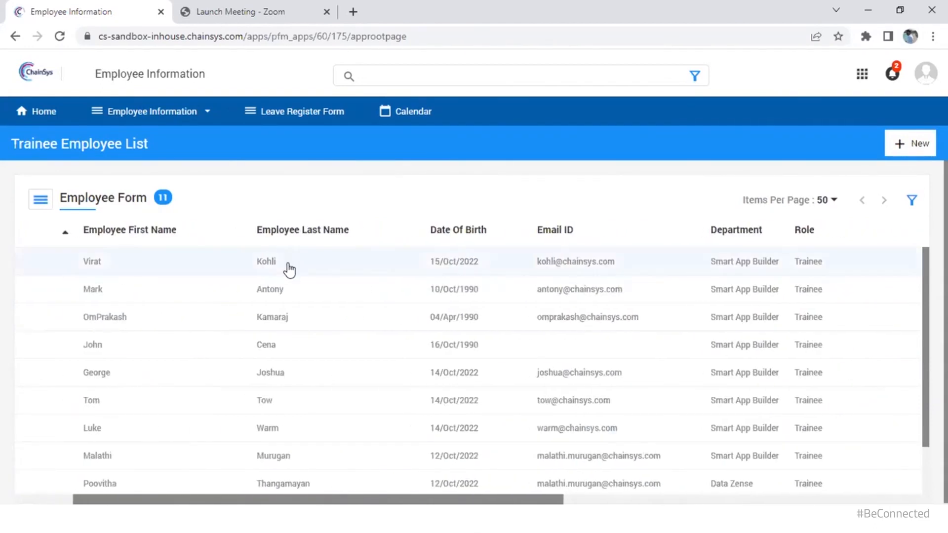
click(289, 270)
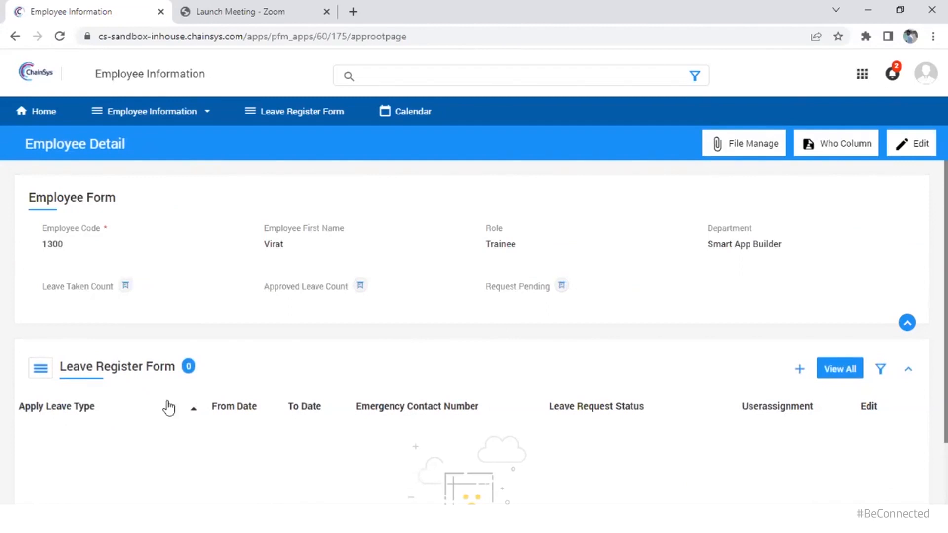
click(799, 372)
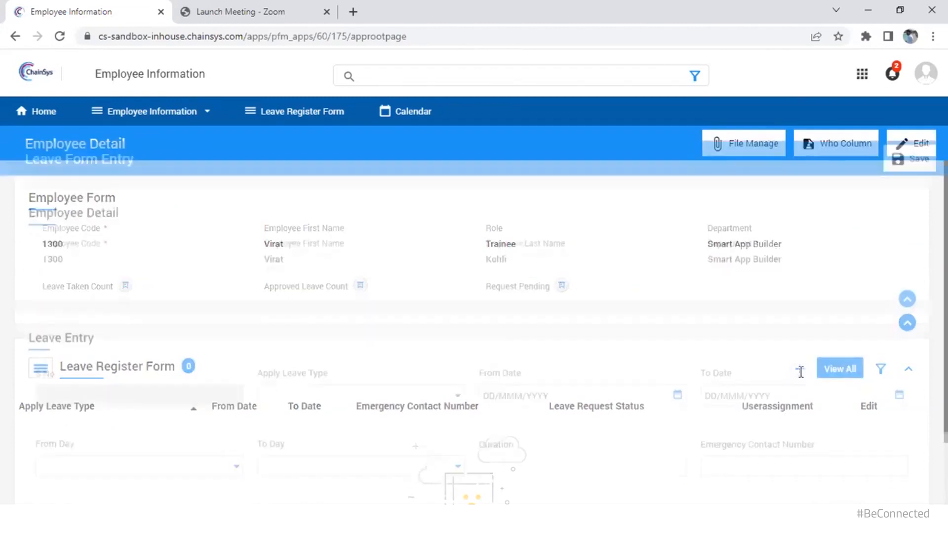
click(414, 381)
click(410, 390)
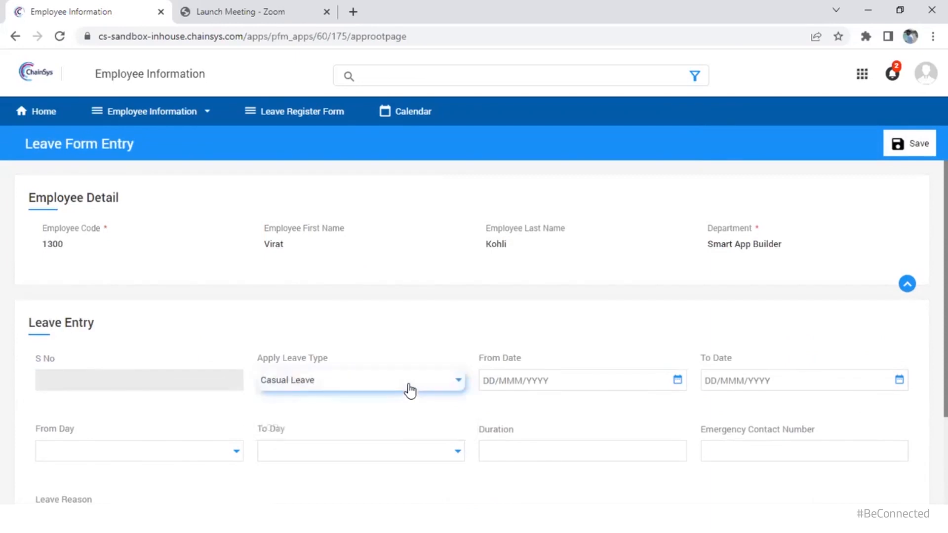
Set the leave from and to dates to 15 October 2022, both as Full Day
click(588, 375)
click(871, 295)
click(898, 380)
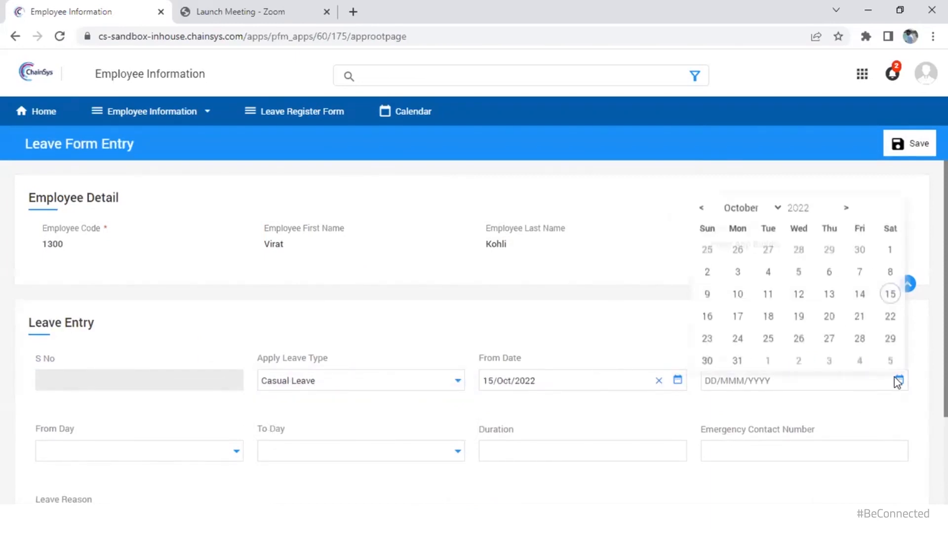
click(890, 295)
click(148, 451)
click(59, 474)
click(360, 452)
click(277, 474)
click(558, 451)
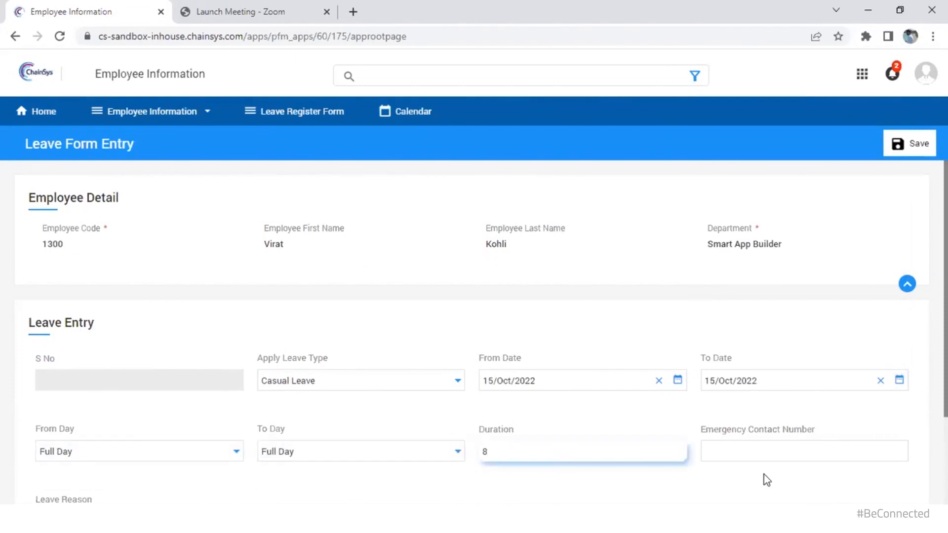
Enter the emergency contact number and reason 'Sick', then save the leave request
click(755, 450)
scroll(94, 416, down, 2)
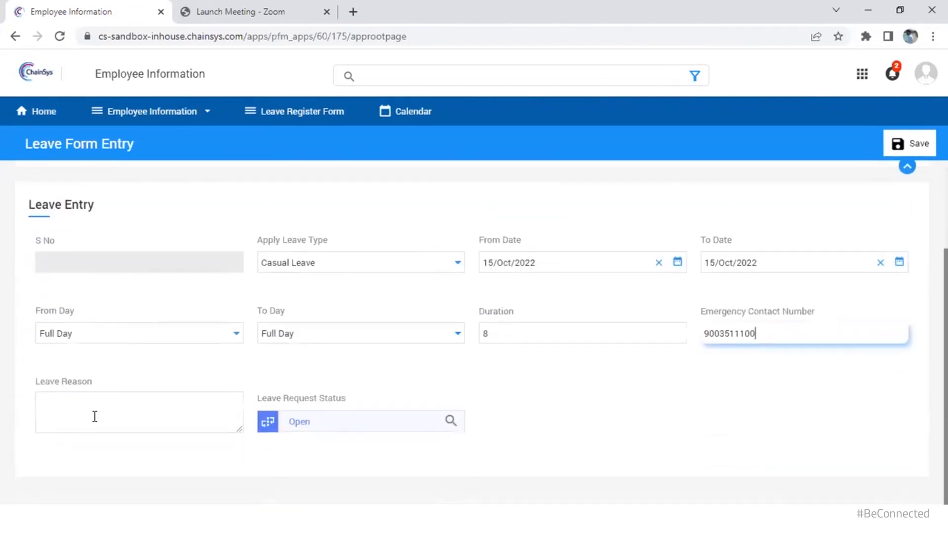
click(95, 416)
text(Sick)
click(907, 148)
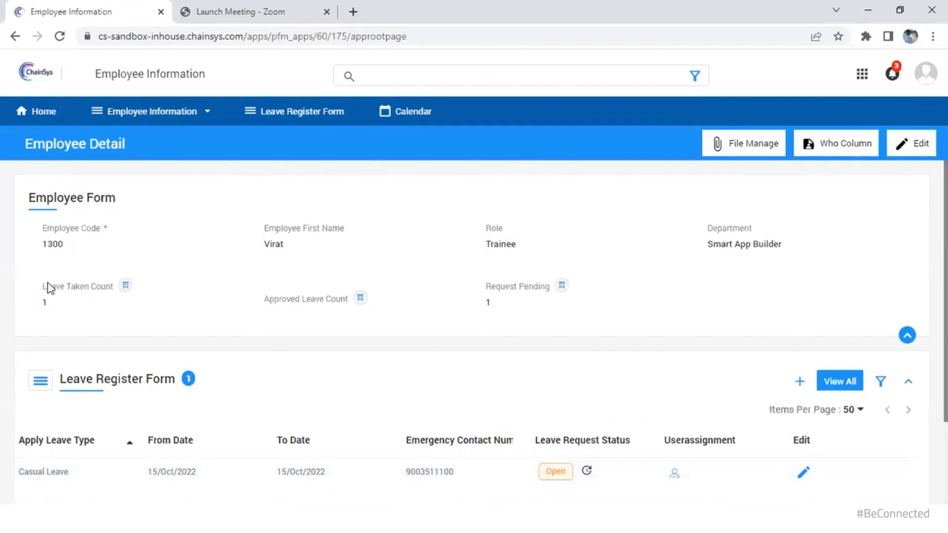
mouse_move(125, 292)
mouse_move(296, 319)
mouse_move(333, 313)
mouse_move(541, 299)
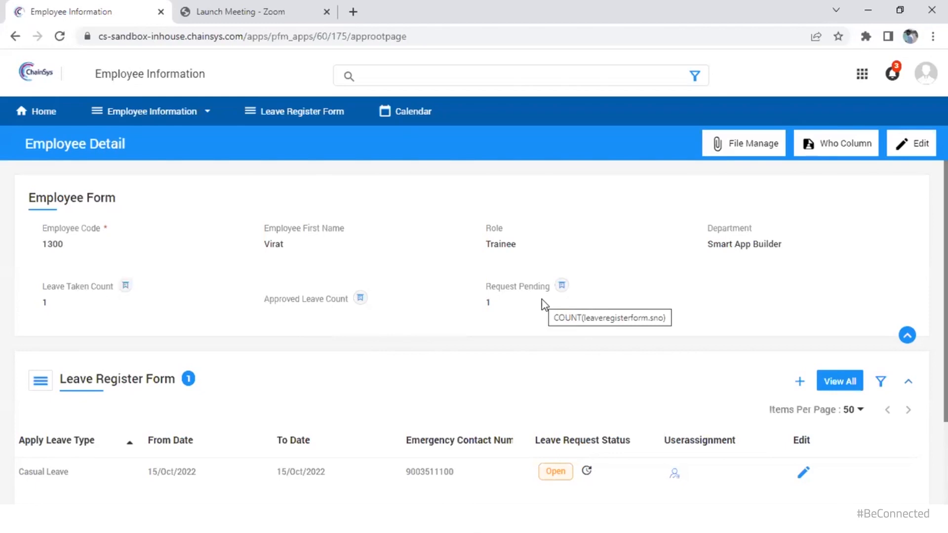
scroll(582, 341, down, 1)
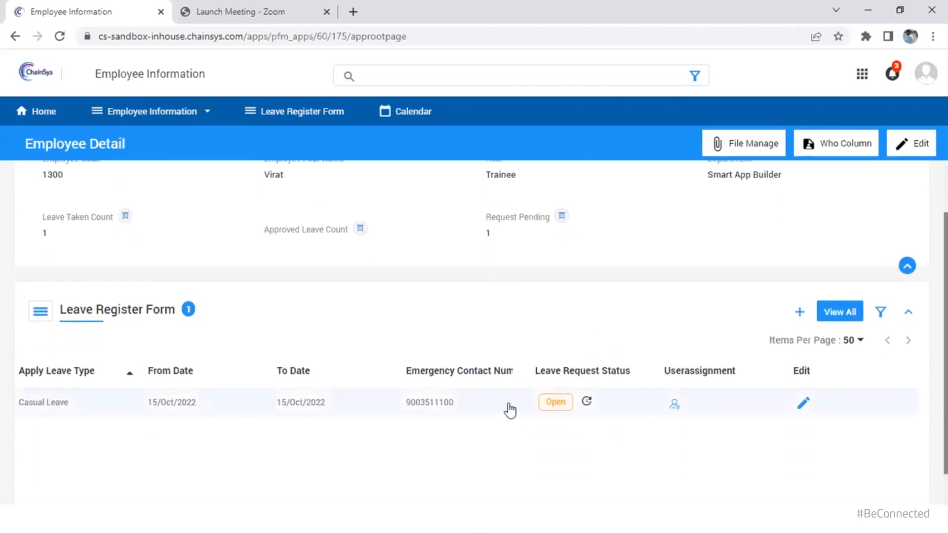
click(510, 410)
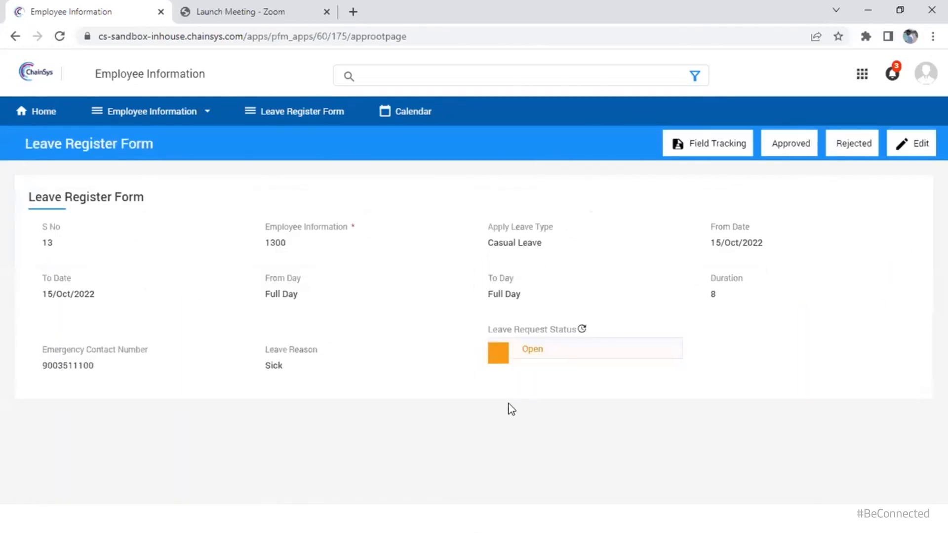
click(542, 353)
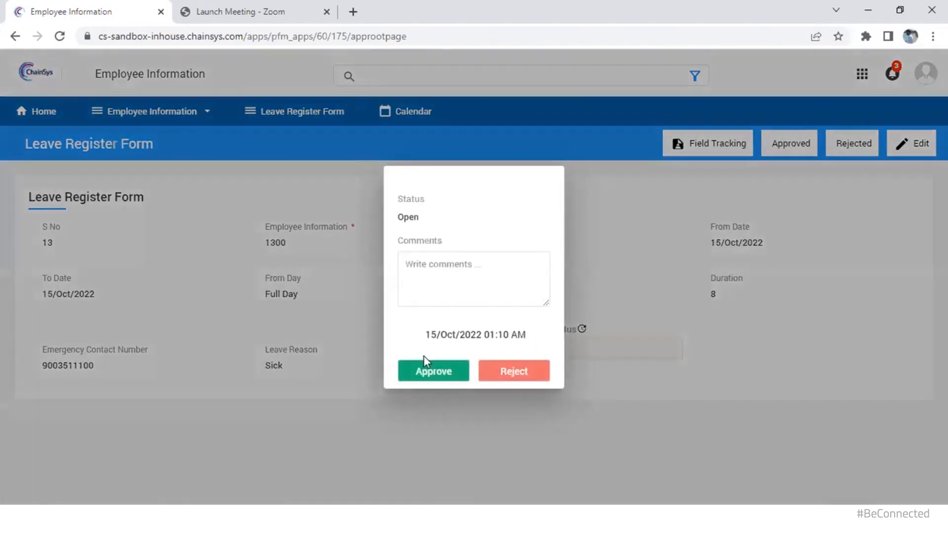
click(424, 375)
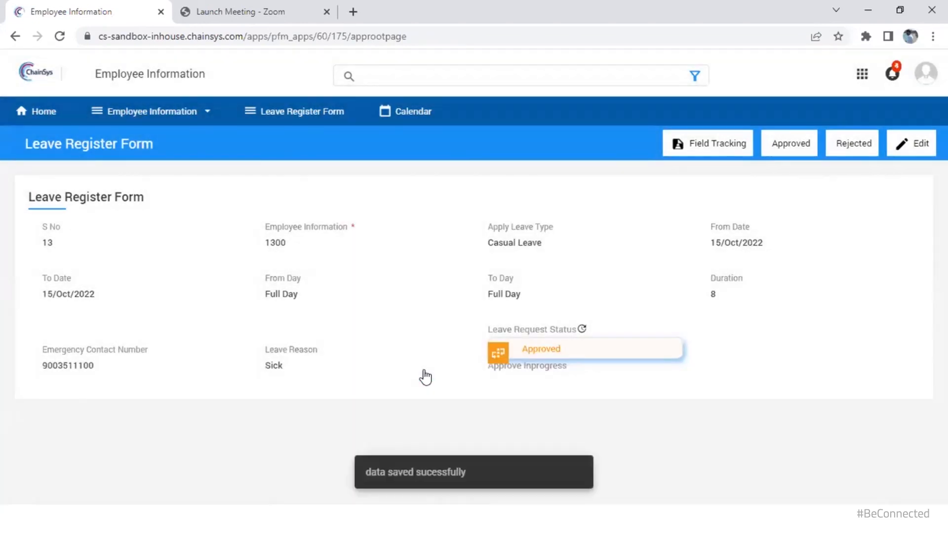
click(132, 111)
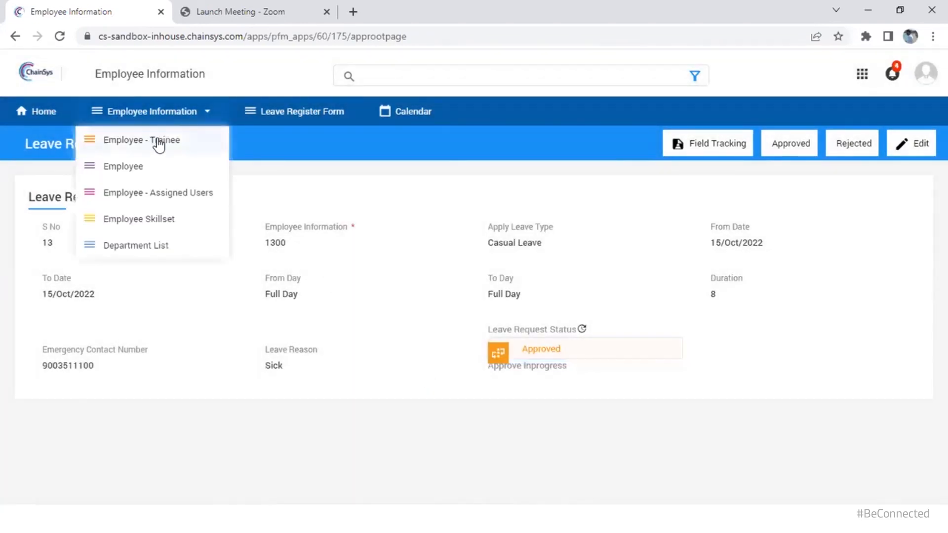
click(158, 143)
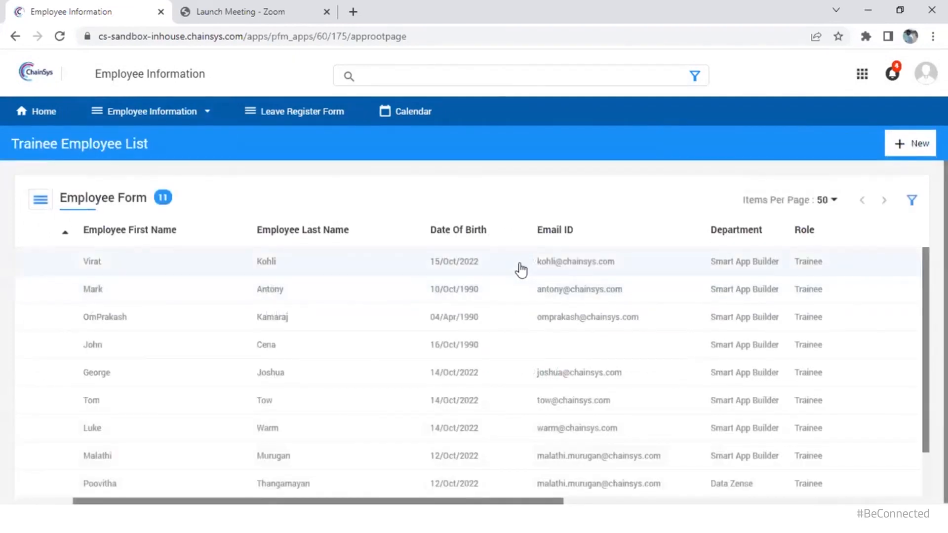
click(521, 269)
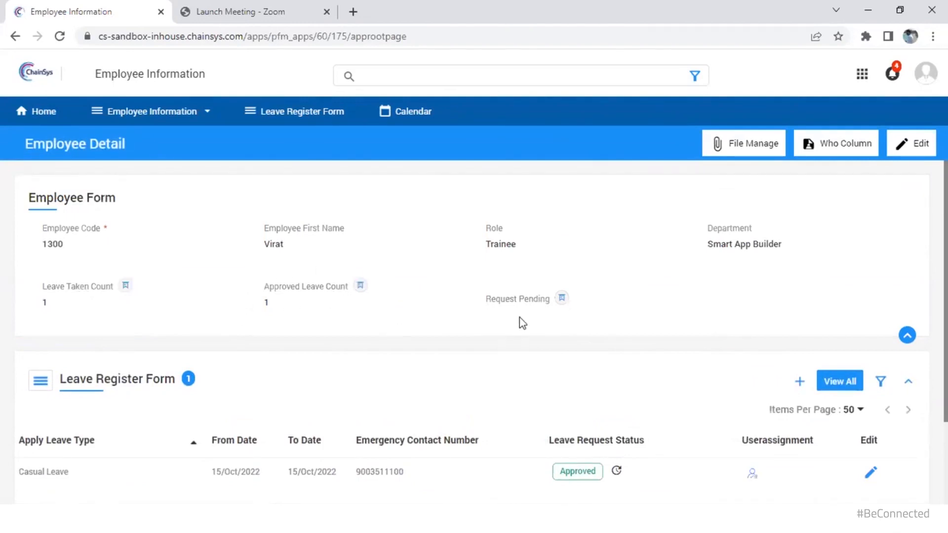
mouse_move(537, 317)
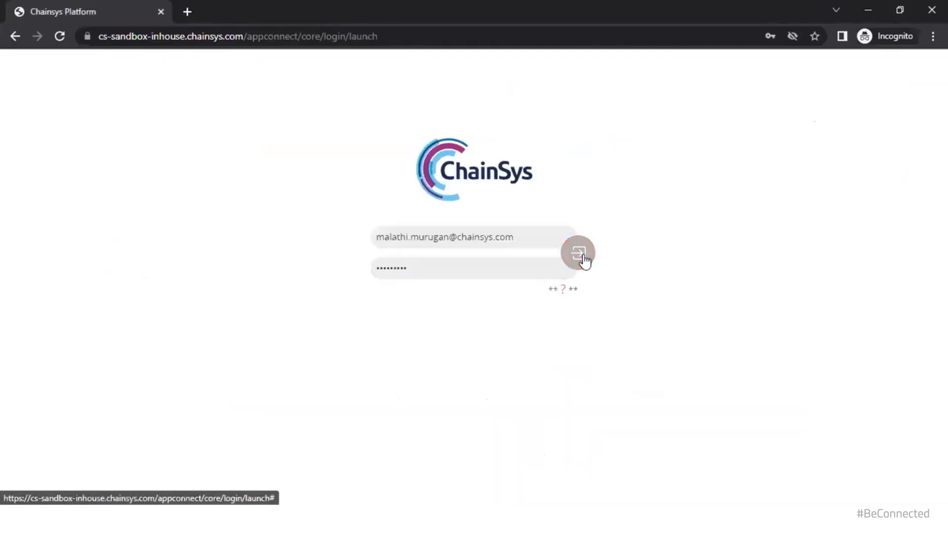
Log in to Smart App Builder from the login page
click(576, 252)
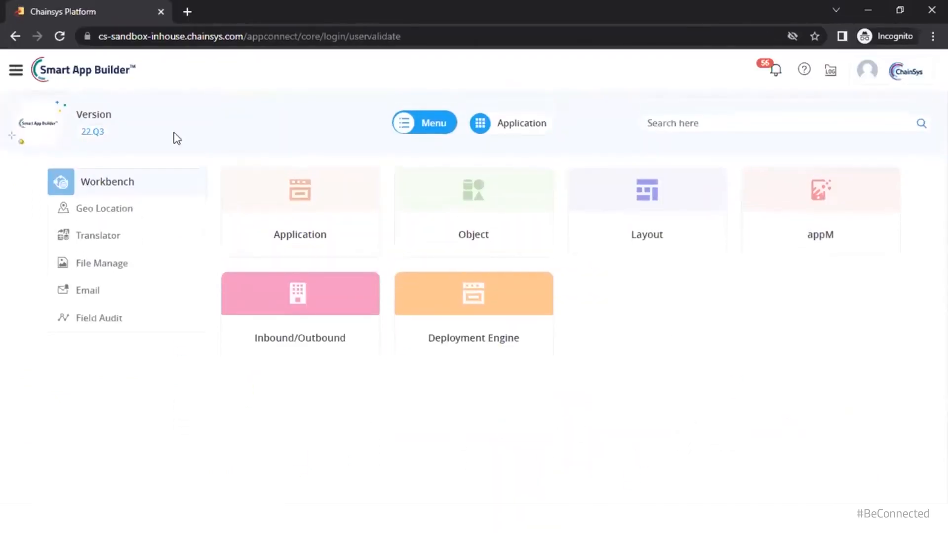
Launch the Object designer from the Workbench's Object tile
click(508, 239)
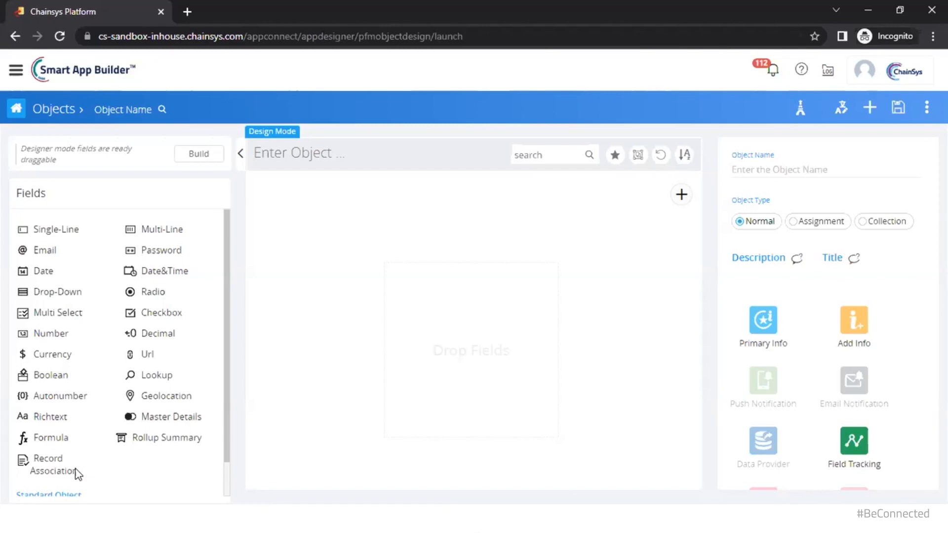
Name the object 'Chainsys Employee' and add a required single-line 'Employee Name' field
click(299, 157)
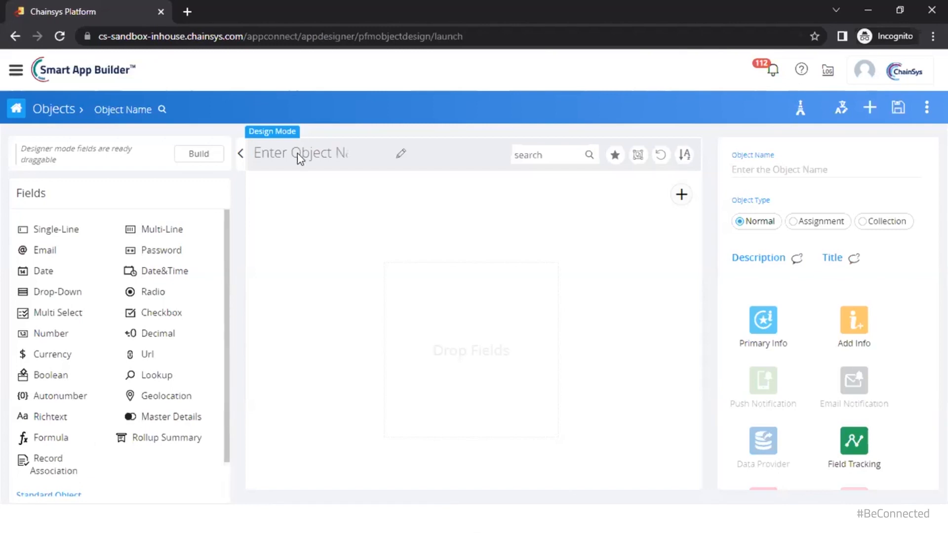
text(Chainsys )
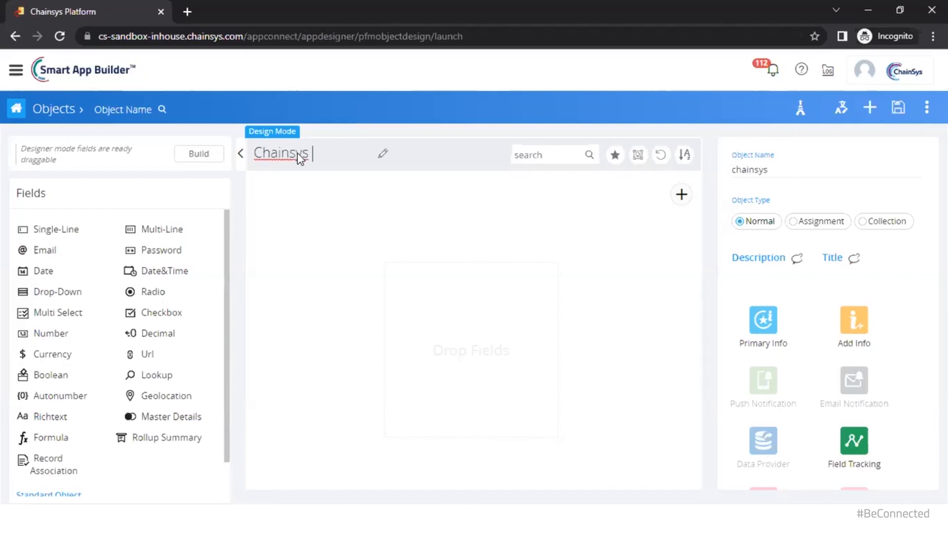
text(Employee)
click(65, 229)
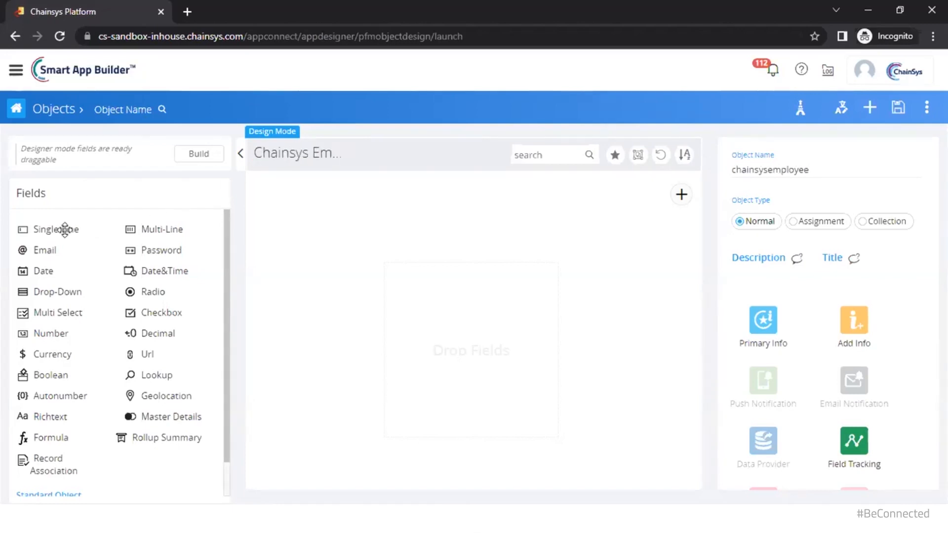
drag(64, 229, 321, 210)
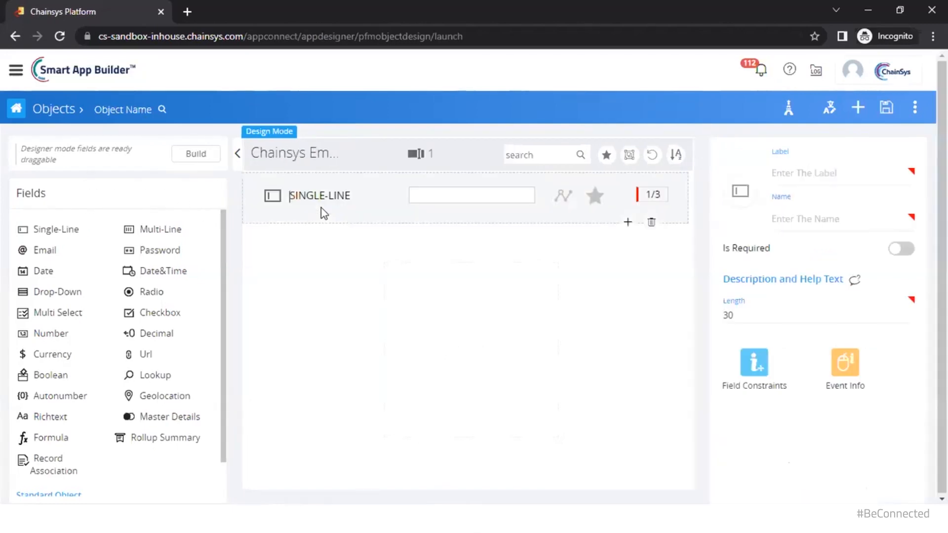
click(837, 173)
text(E)
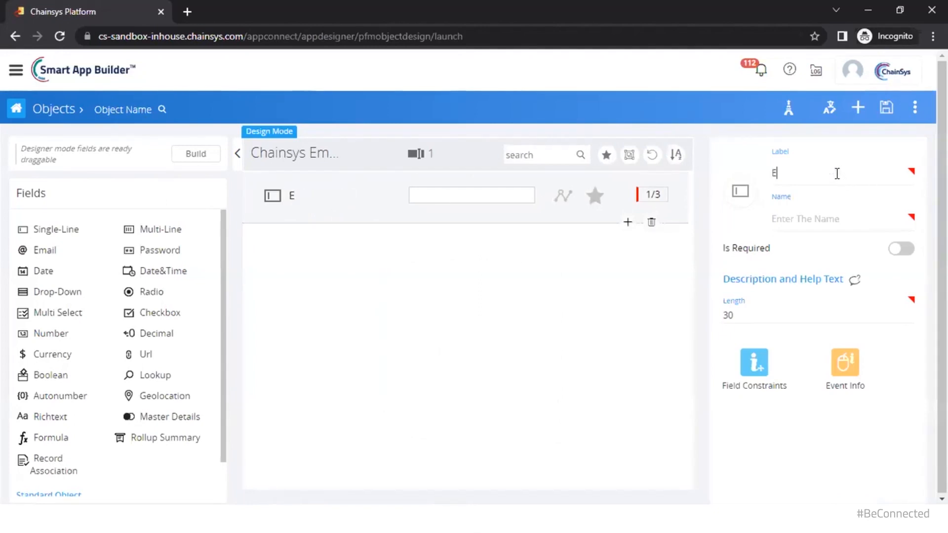
text(mployee Name)
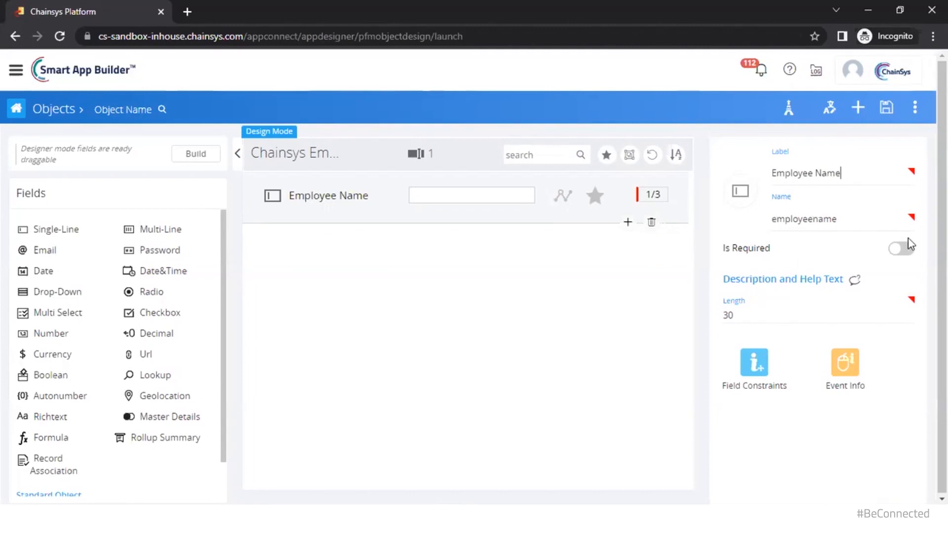
click(910, 255)
key(alt)
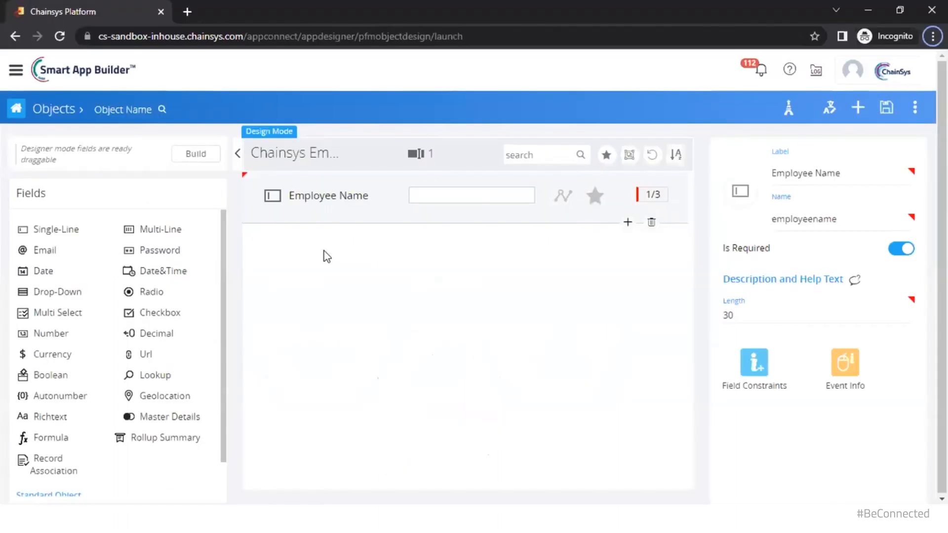
Search the objects for 'Employee_Detail' and open Employee_DetailForm
click(114, 110)
text(Empidyee)
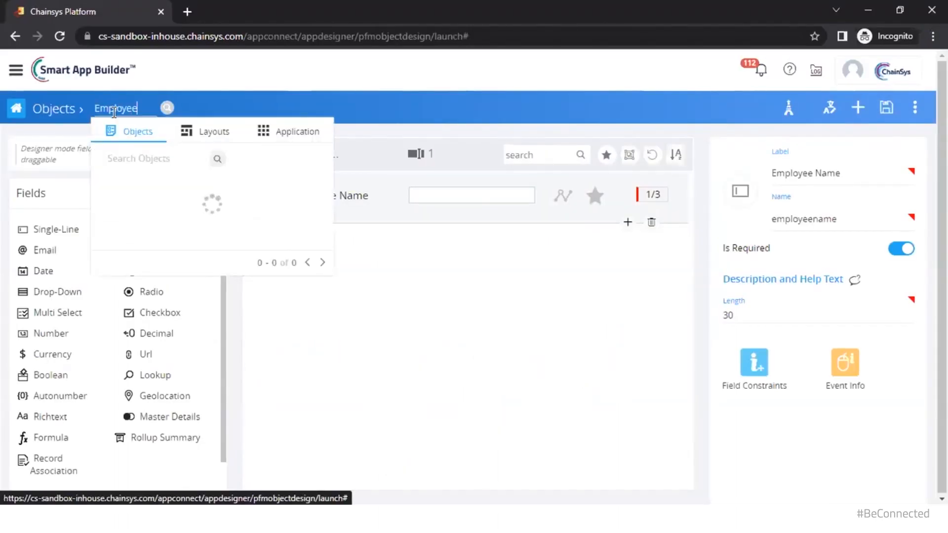
text(_Detail)
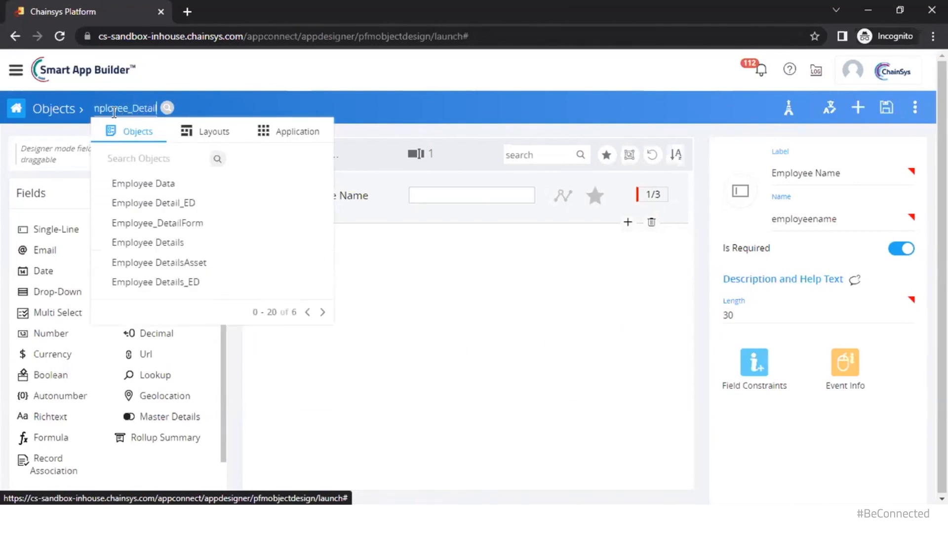
click(187, 205)
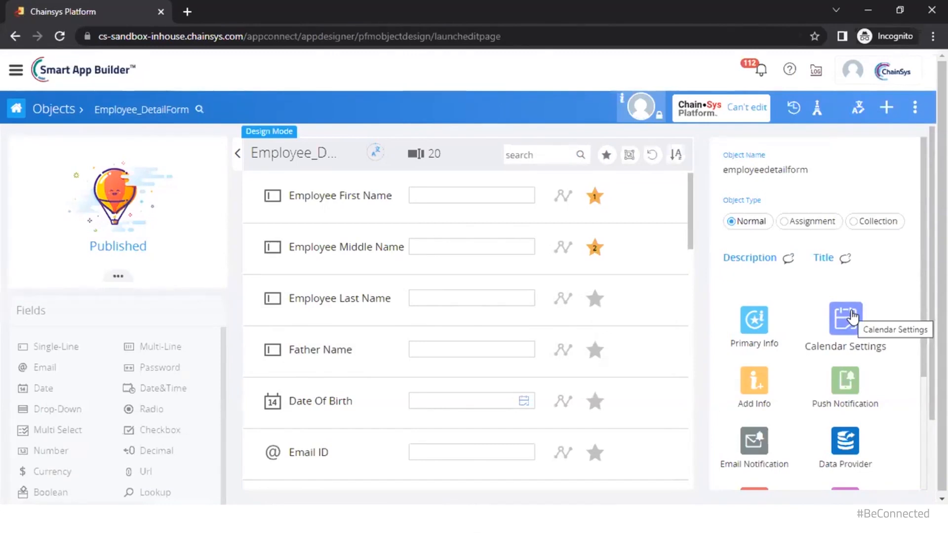
Show the Chrome window previews from the taskbar icon
click(465, 517)
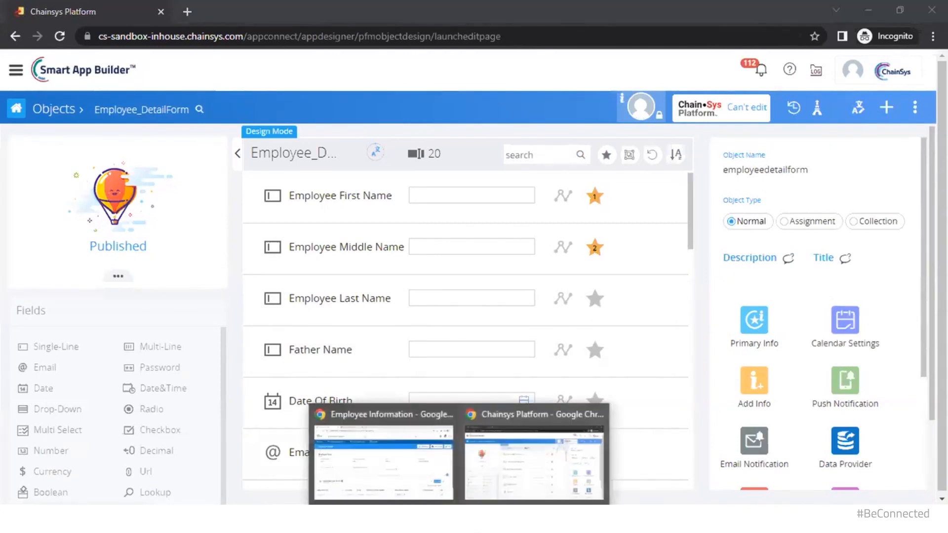
In the Employee Information app, open the calendar and try creating a Birthday Event
click(426, 472)
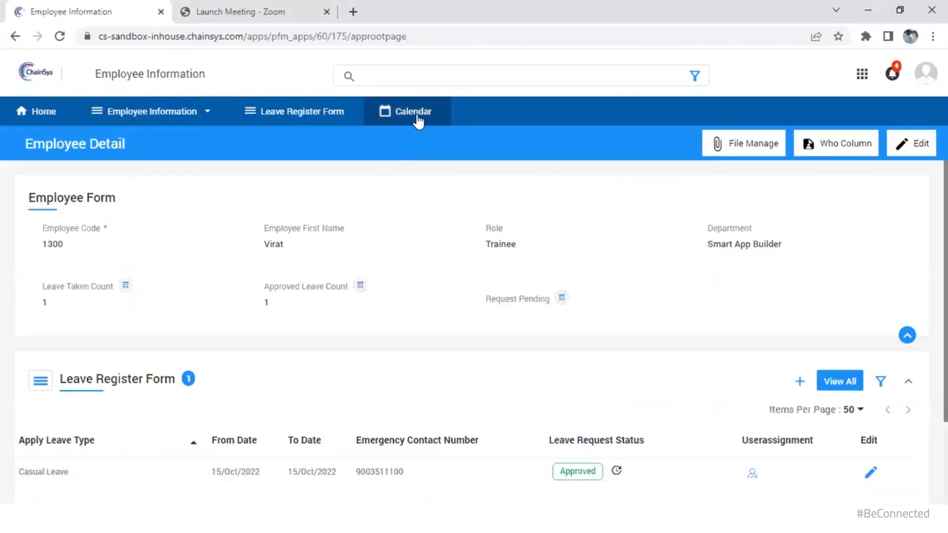
click(414, 113)
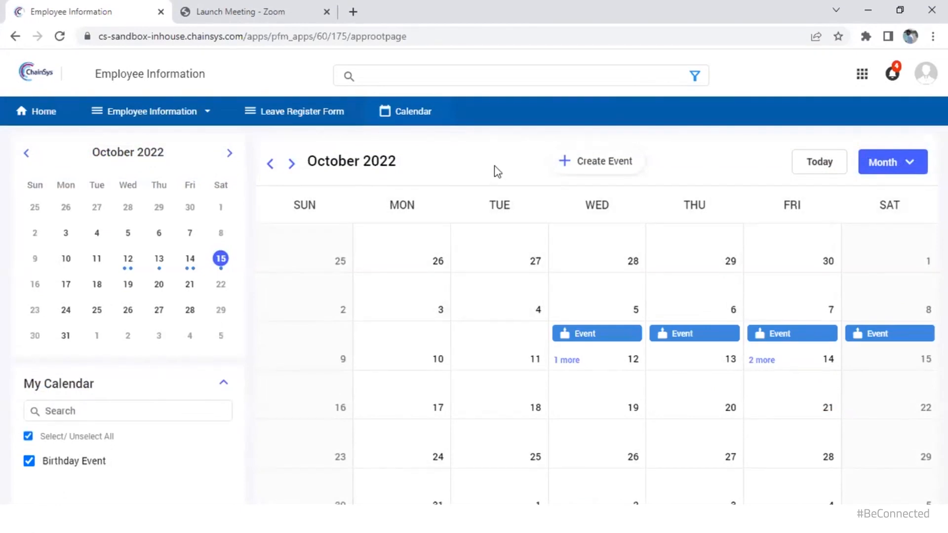
click(598, 170)
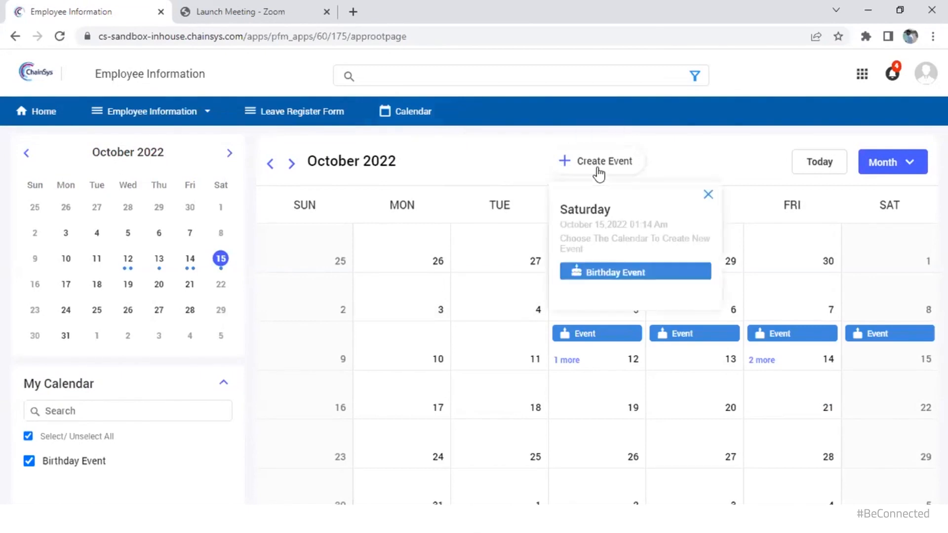
click(614, 276)
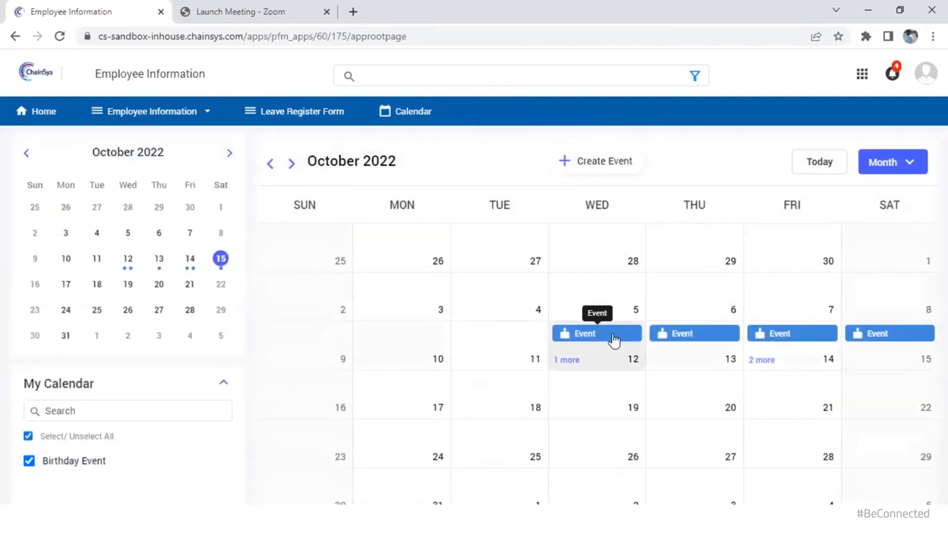
View a birthday event's employee detail, close it, then open Employee_DetailForm's Calendar Settings
click(611, 334)
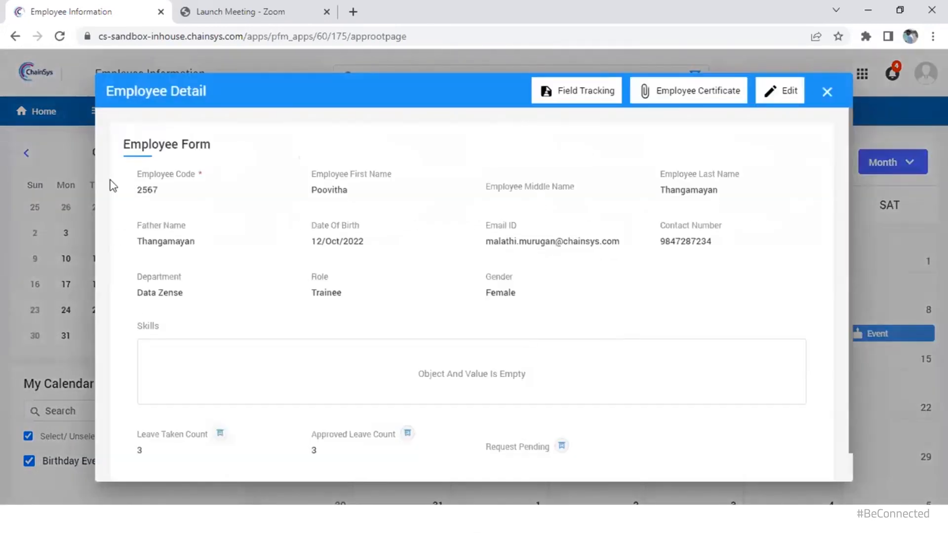
click(826, 92)
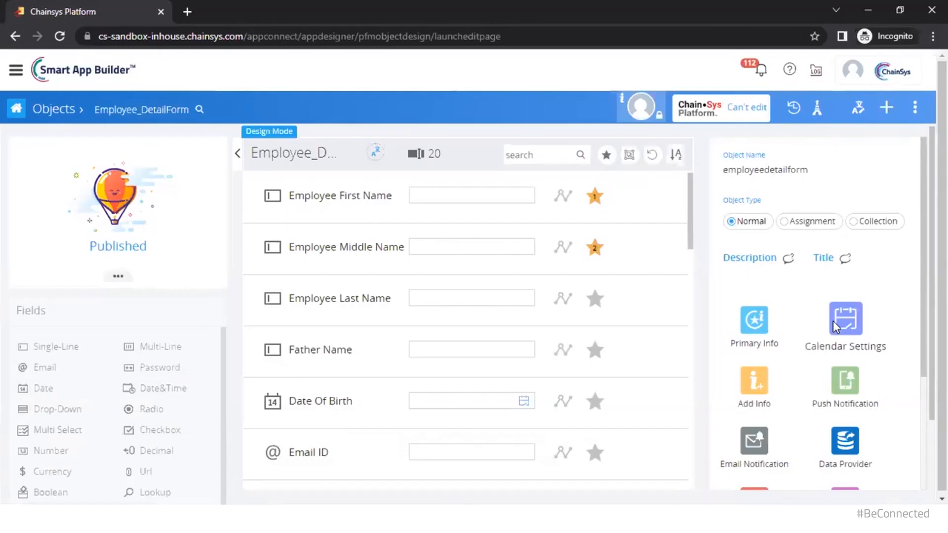
click(835, 321)
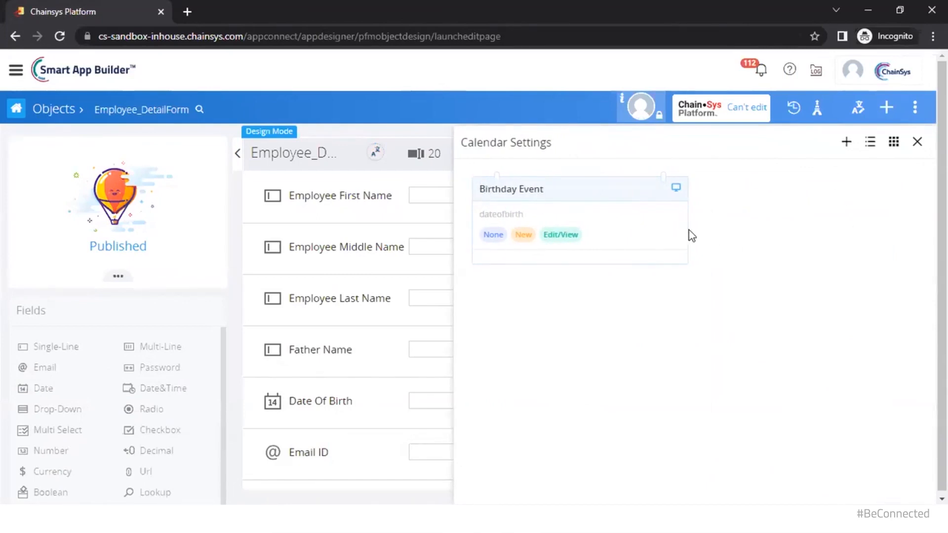
Add a blank calendar definition with the + button in Calendar Settings
click(846, 145)
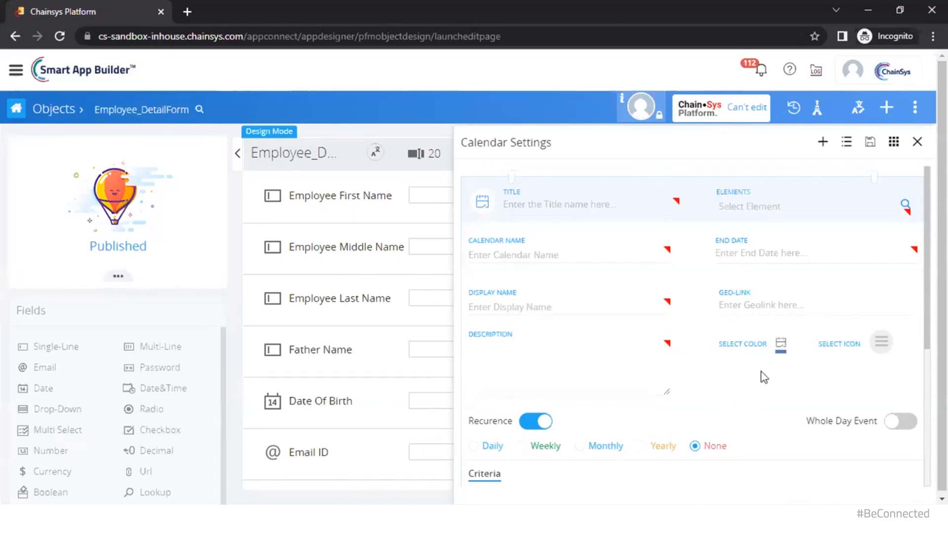
Leave the calendar's default colour and icon unchanged and finish with Recurrence switched off
click(782, 348)
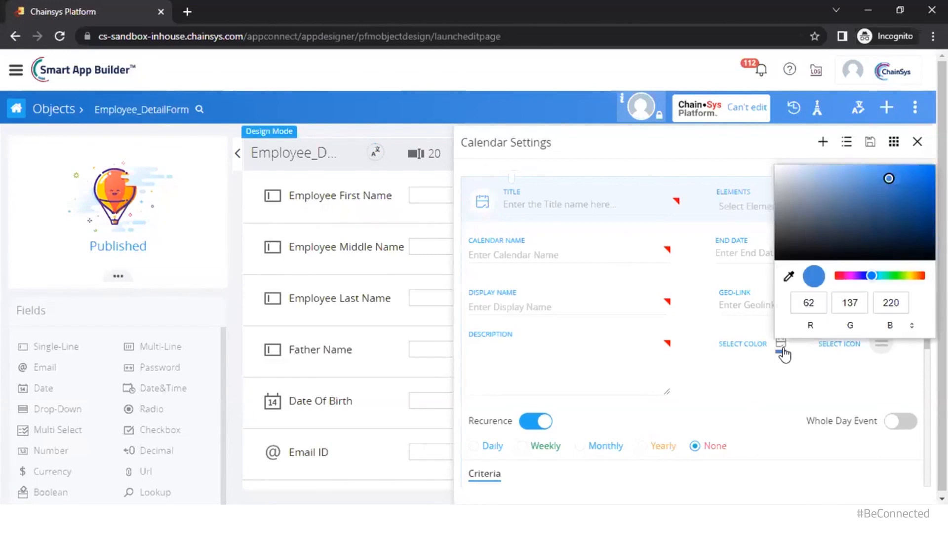
click(879, 349)
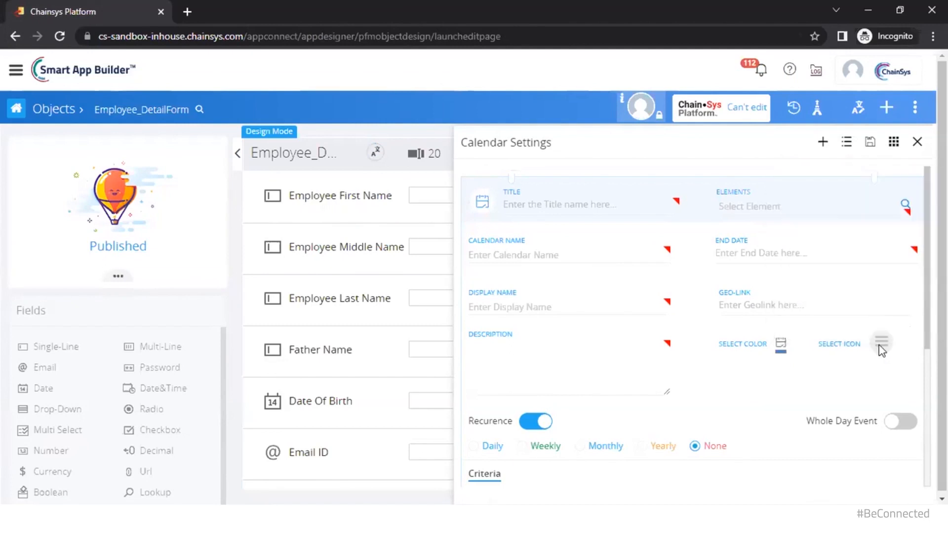
click(879, 345)
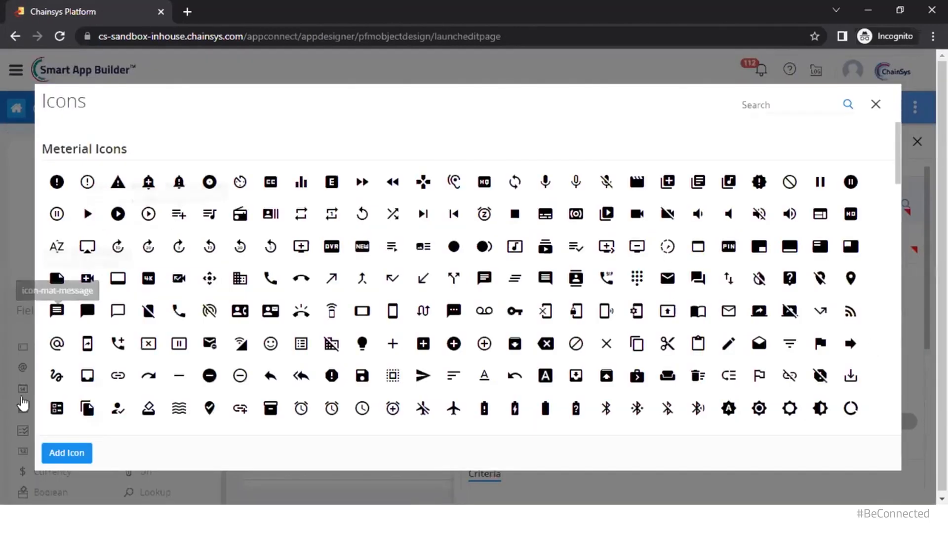
click(875, 107)
scroll(638, 409, down, 1)
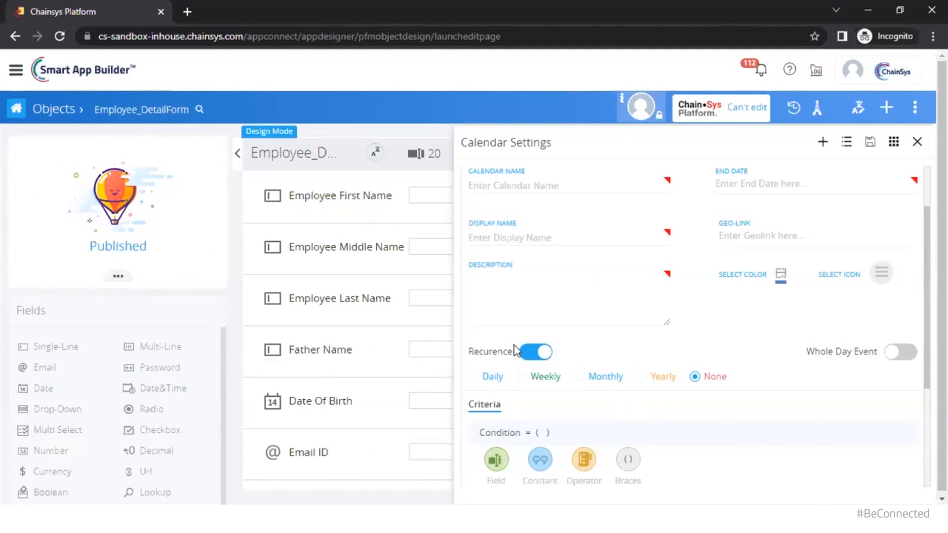
click(532, 355)
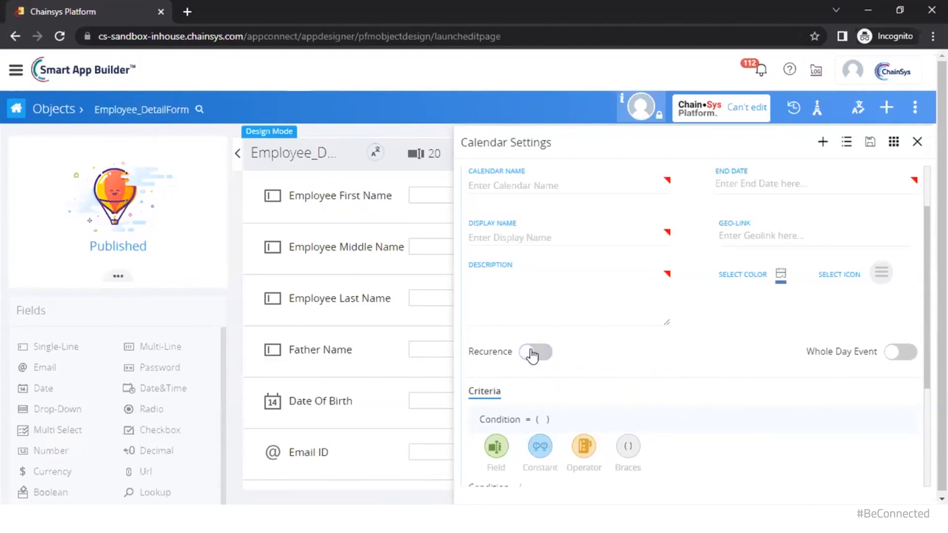
click(546, 362)
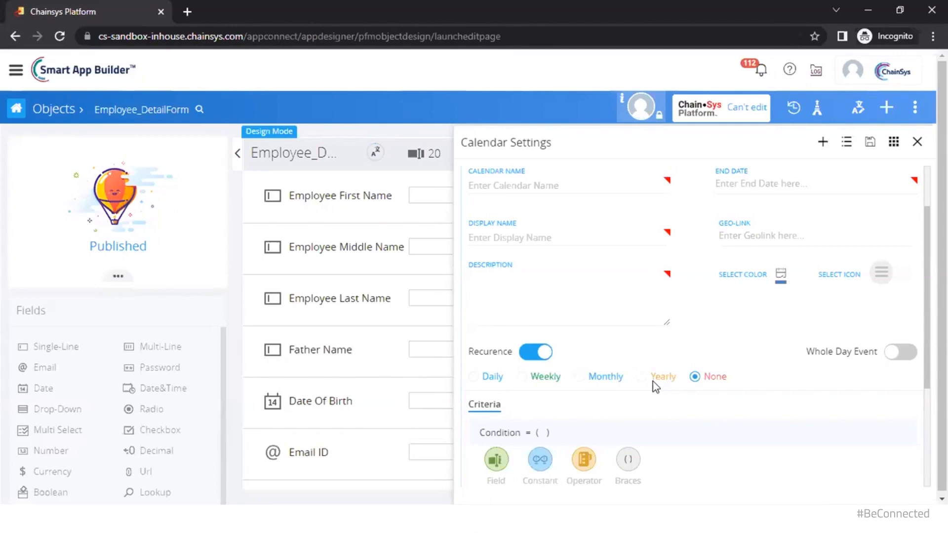
click(524, 359)
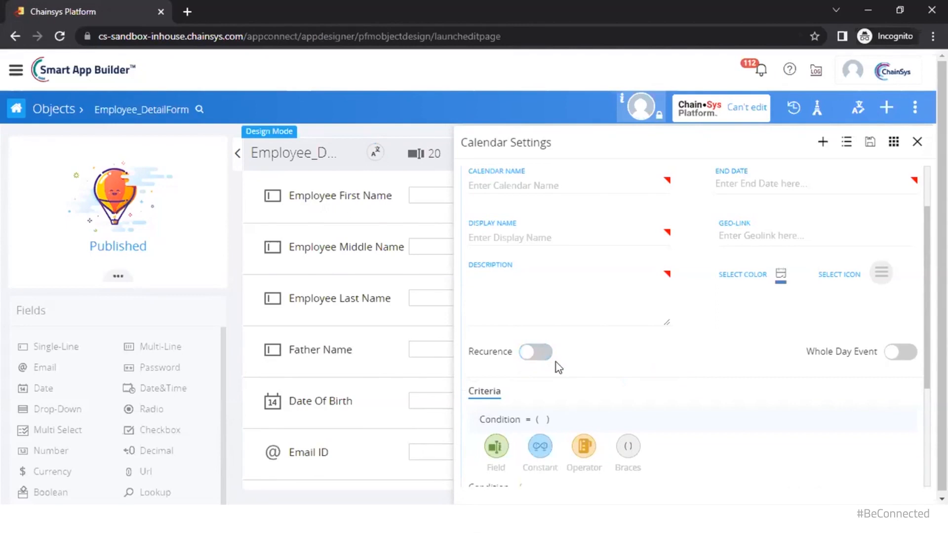
scroll(634, 390, down, 3)
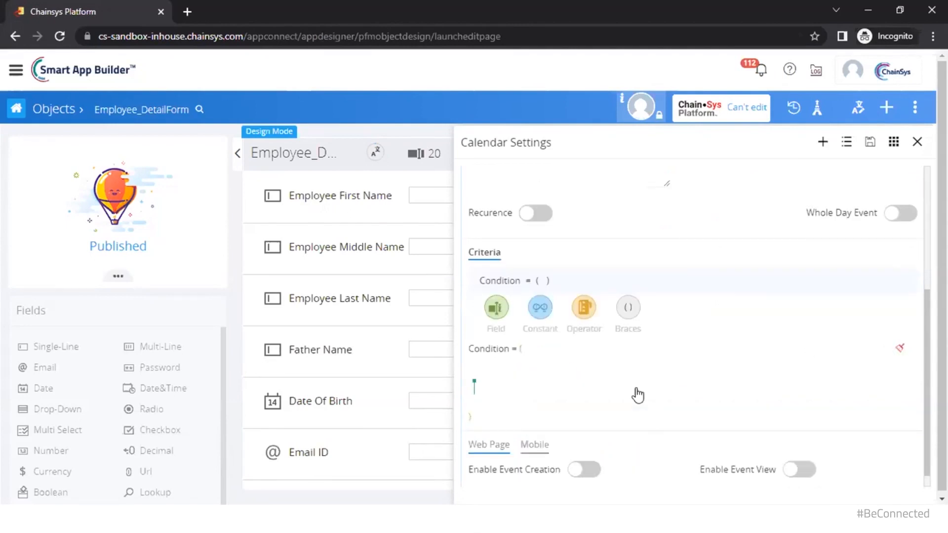
scroll(637, 394, down, 1)
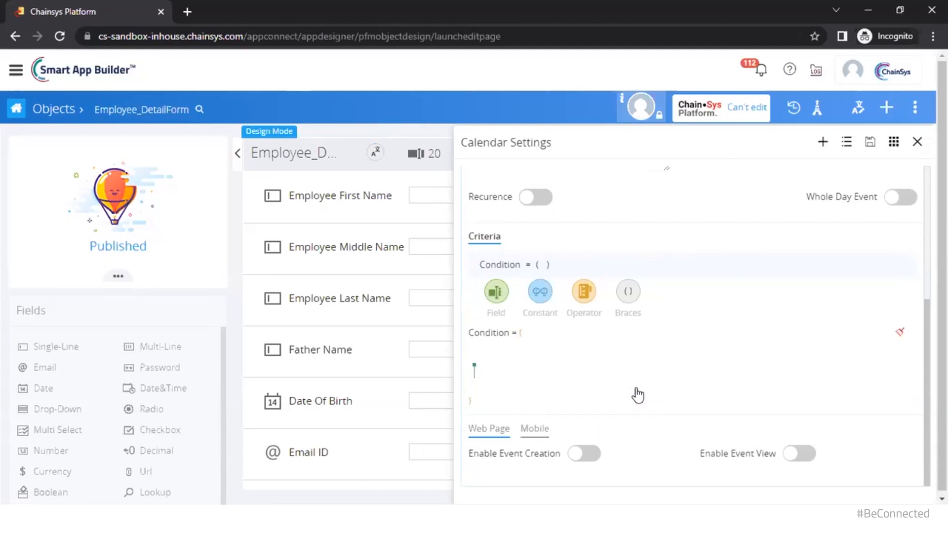
Enable Event Creation for the calendar using the EmployeeDetail_Entry layout
click(596, 455)
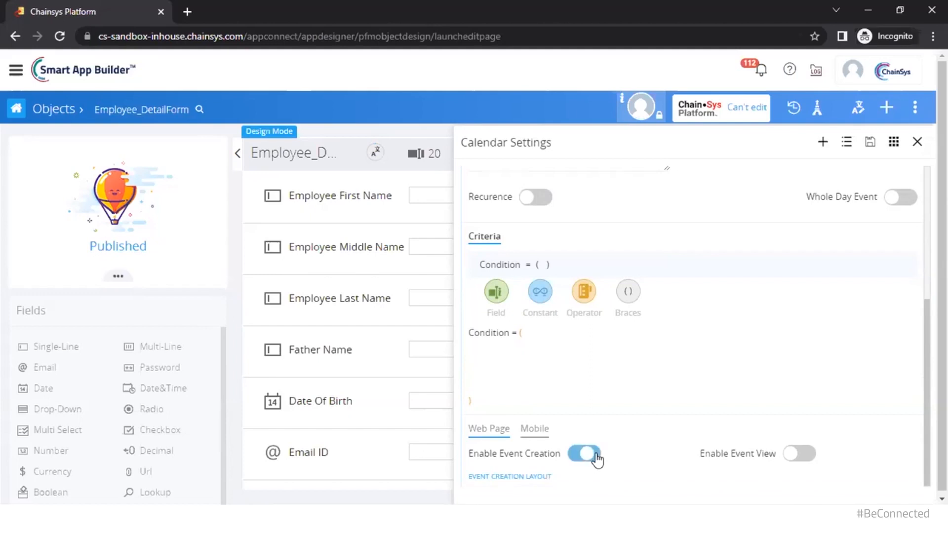
scroll(629, 452, down, 1)
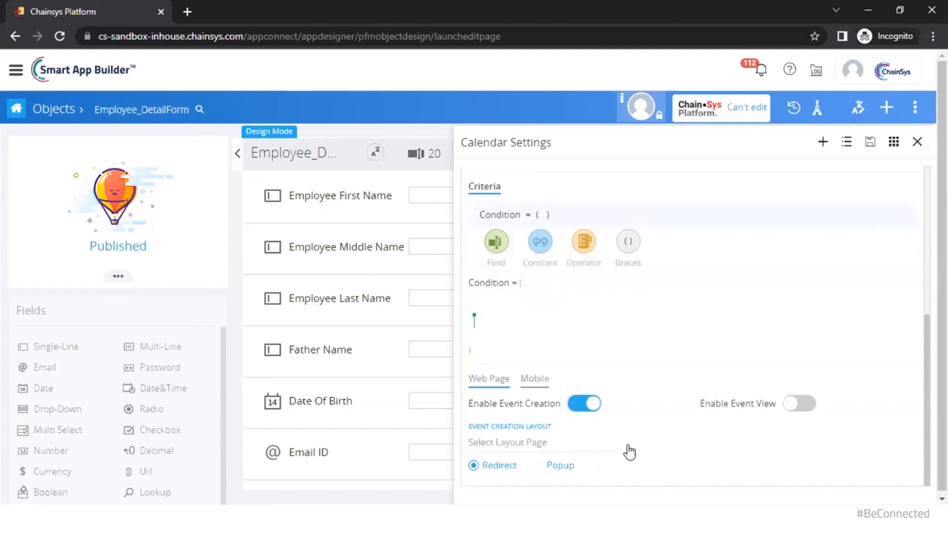
click(524, 447)
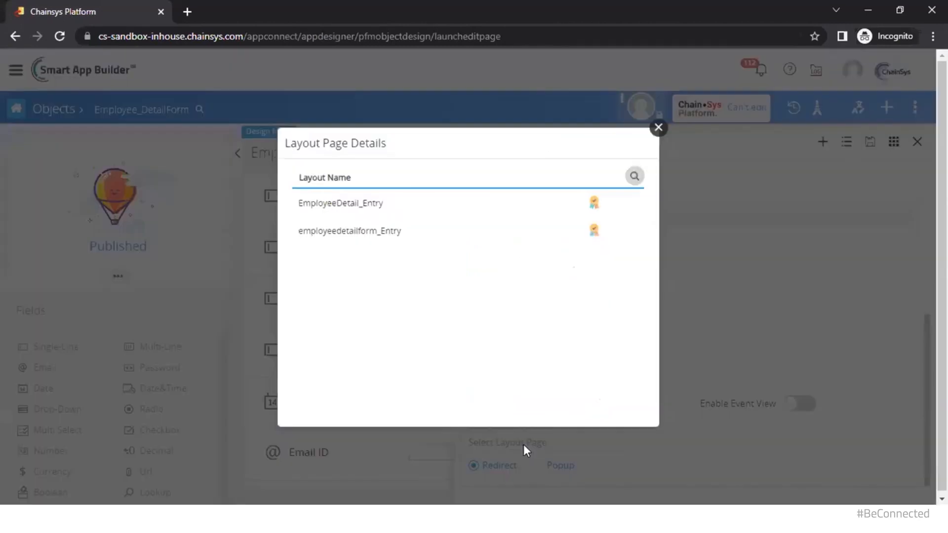
click(407, 204)
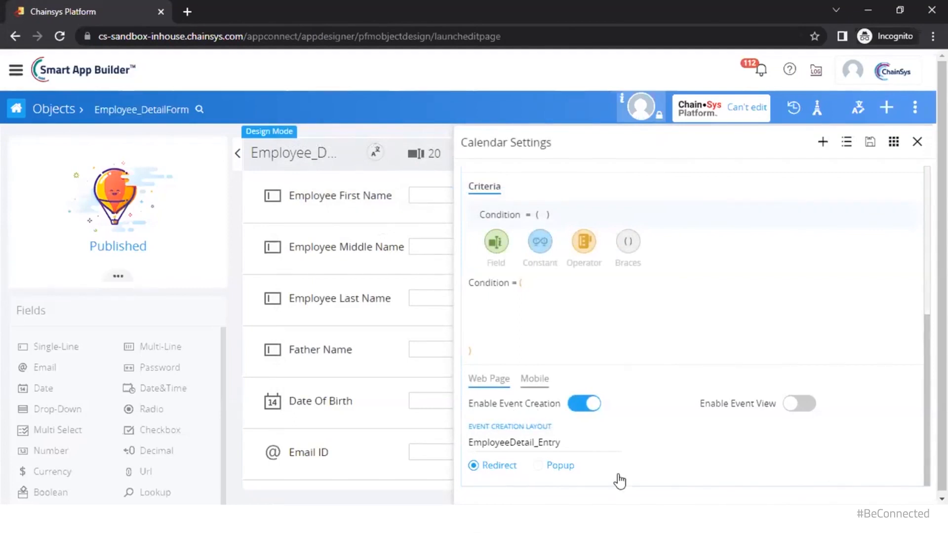
Enable Event View with employeedetailform_GridList_View shown as a Popup, then close Calendar Settings
click(805, 408)
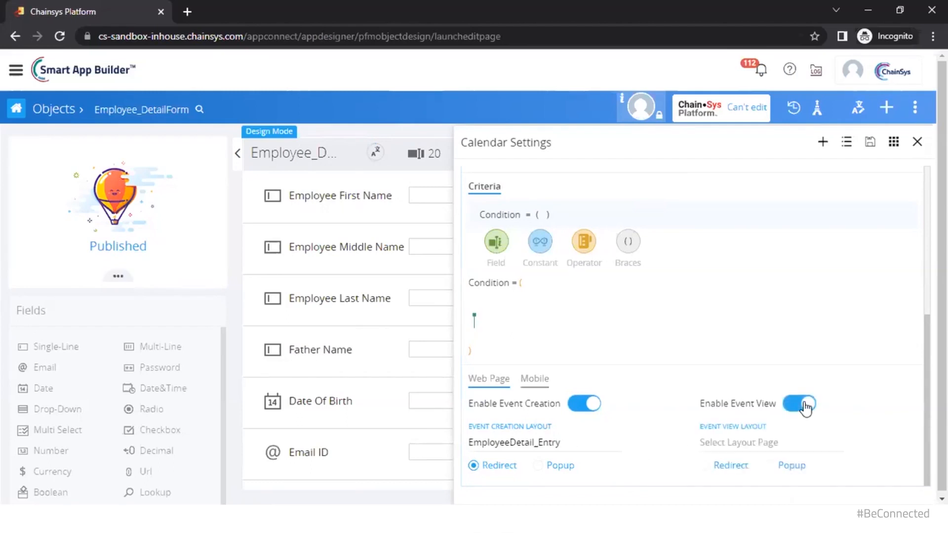
click(767, 444)
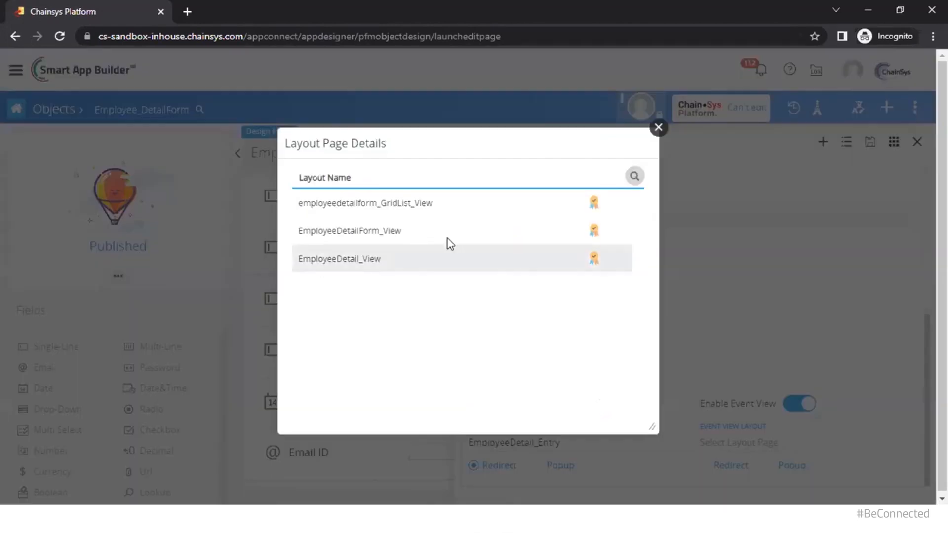
click(442, 204)
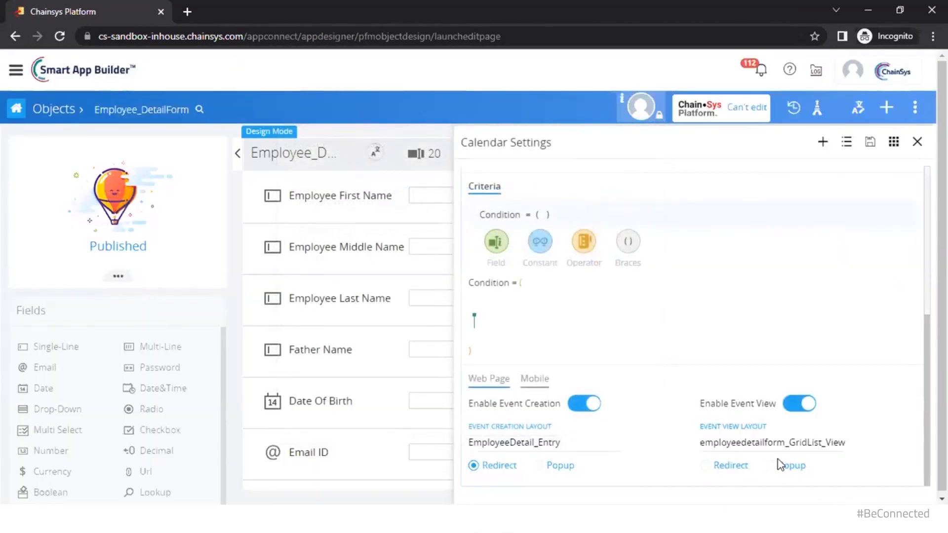
click(770, 464)
click(917, 142)
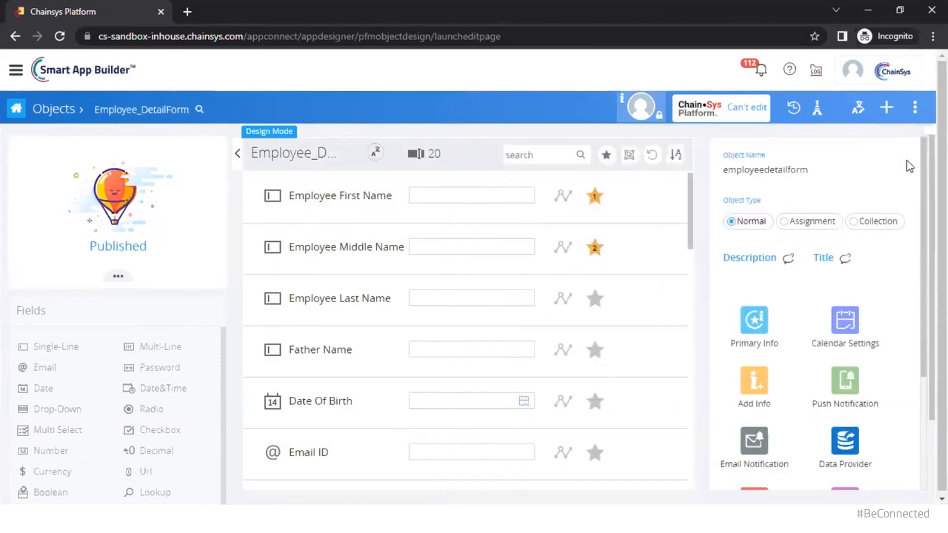
Open the Email Notification templates from Employee_DetailForm's object properties panel
scroll(822, 371, down, 3)
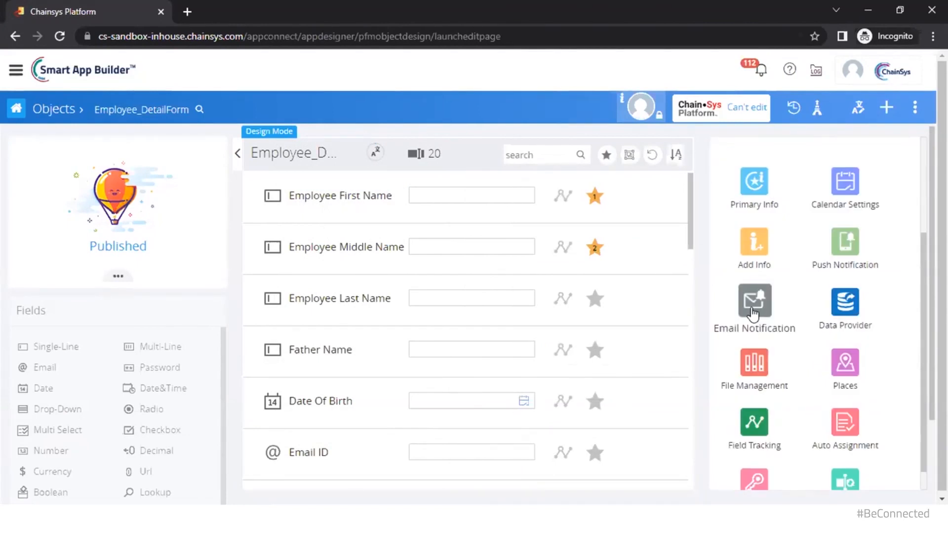
click(752, 311)
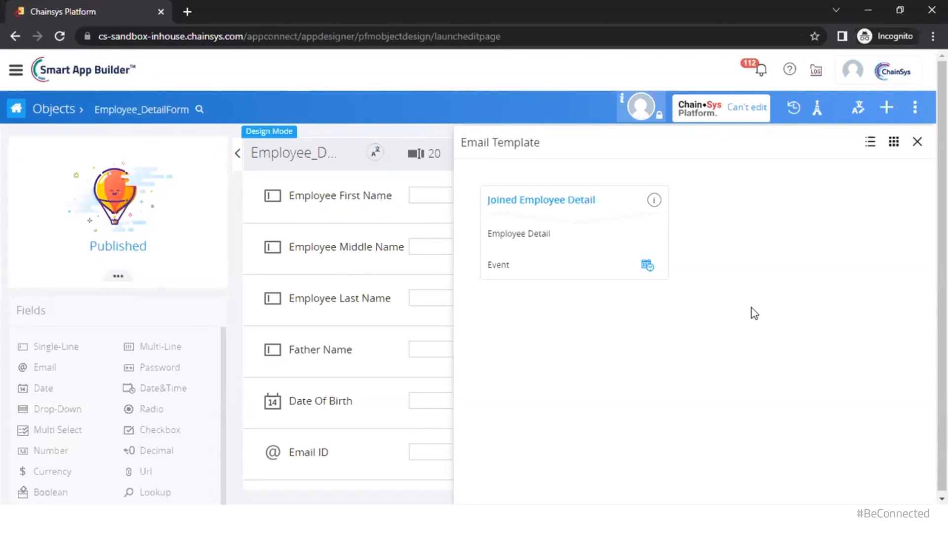
In the running app, go to Employee Information > Trainee Employee List and start a new record
click(381, 454)
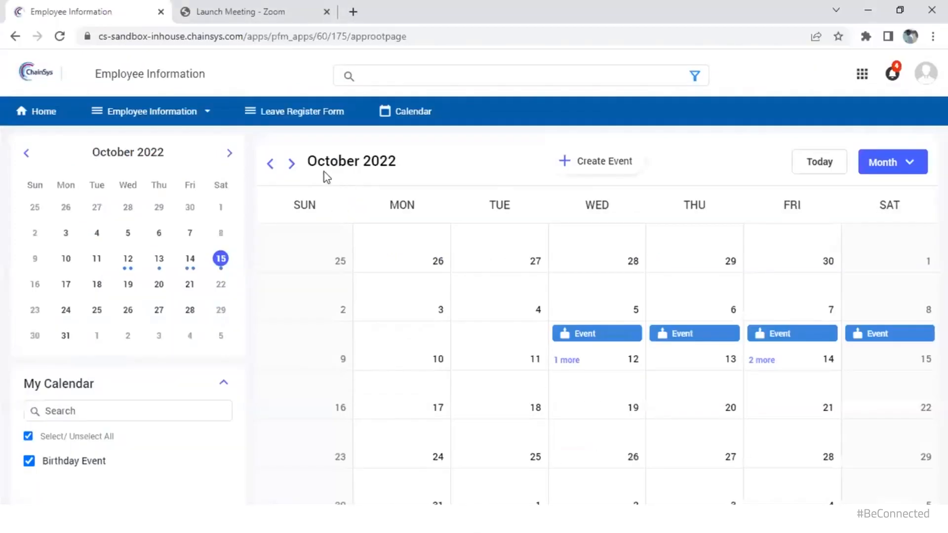
click(129, 111)
click(131, 141)
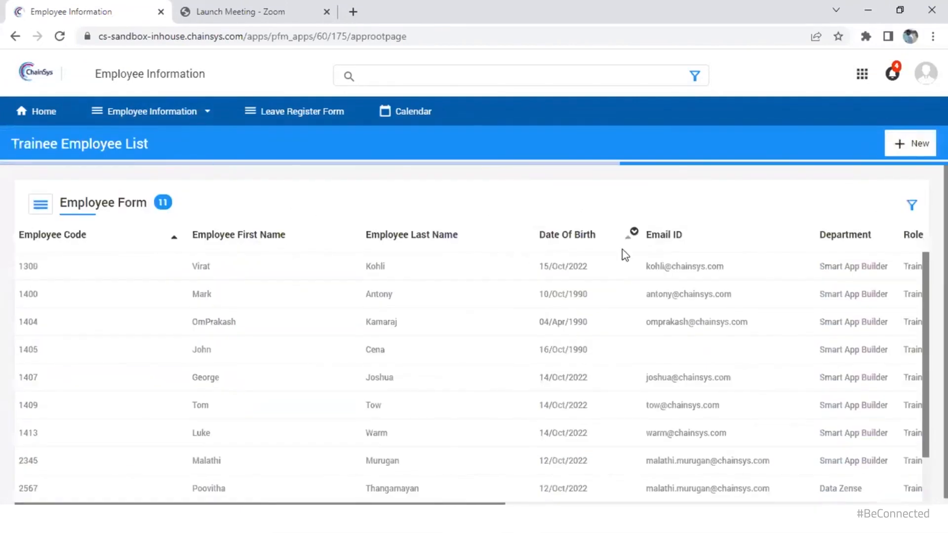
click(897, 146)
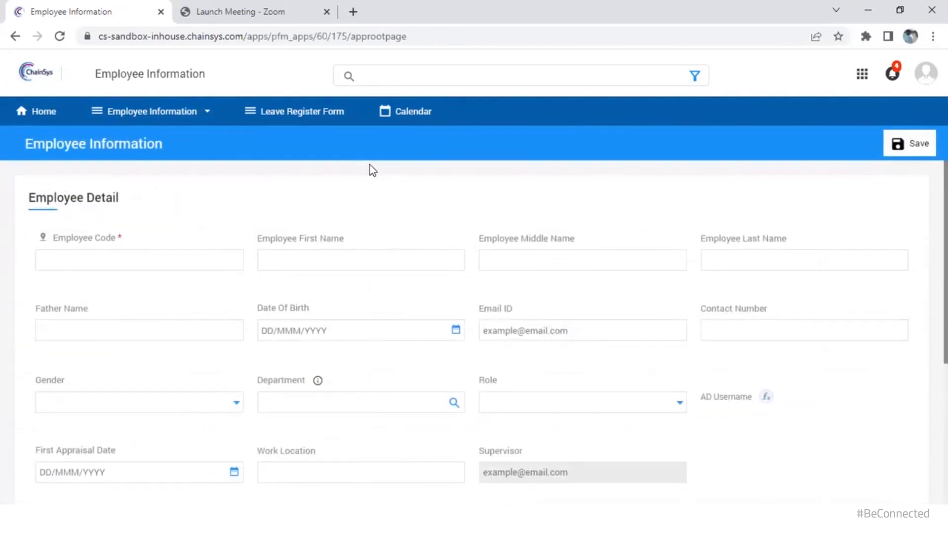
Enter employee code 1301, the employee's first and middle names, and a 17th 1990 birth date
click(165, 256)
text(1301)
click(313, 264)
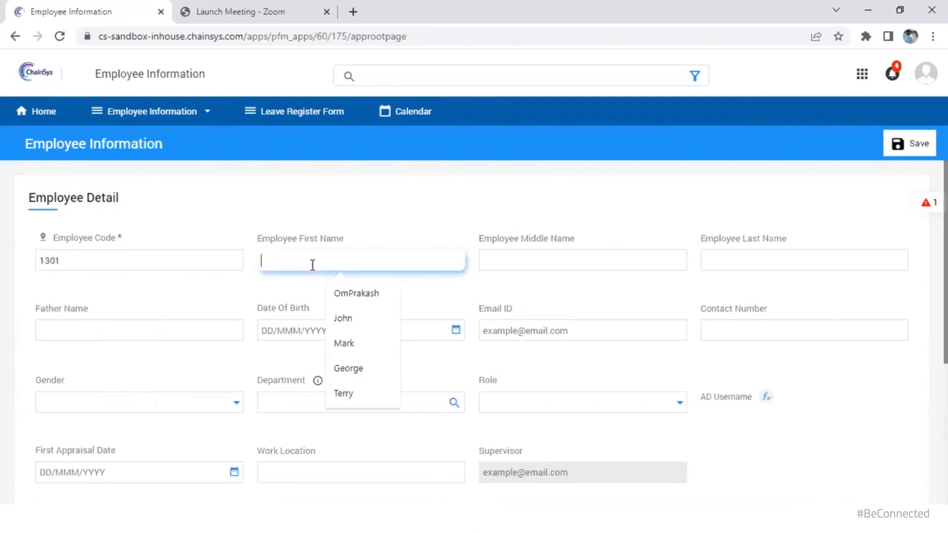
key(Tab)
click(735, 266)
click(456, 331)
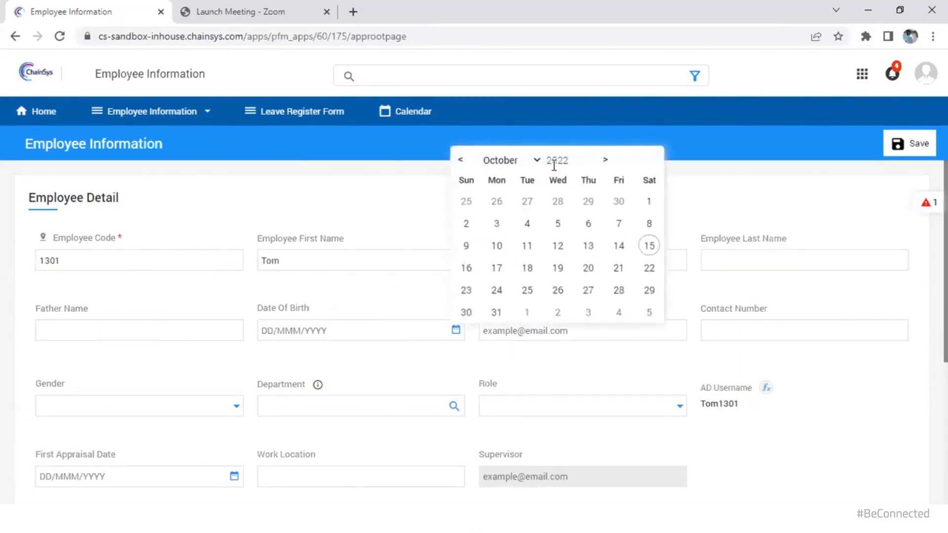
click(555, 162)
text(1990)
click(557, 246)
Fill in e-mail and contact number, choose Male, Smart App Builder and Trainee, then save
click(597, 330)
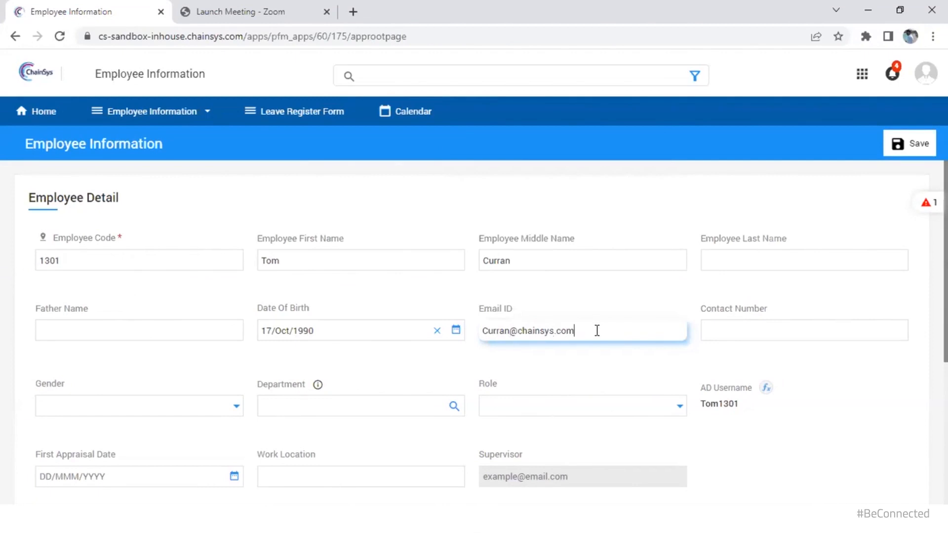
click(735, 330)
click(207, 406)
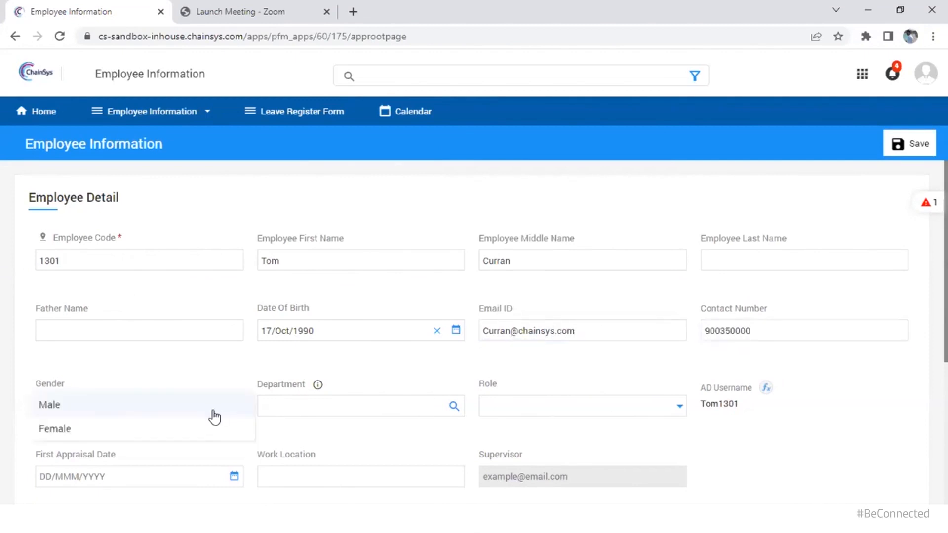
click(209, 408)
click(292, 405)
click(307, 311)
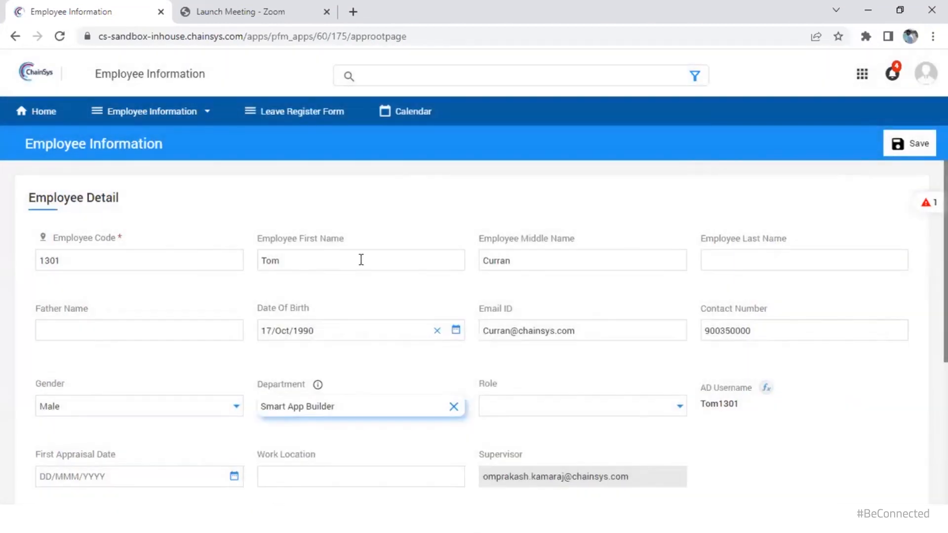
click(566, 407)
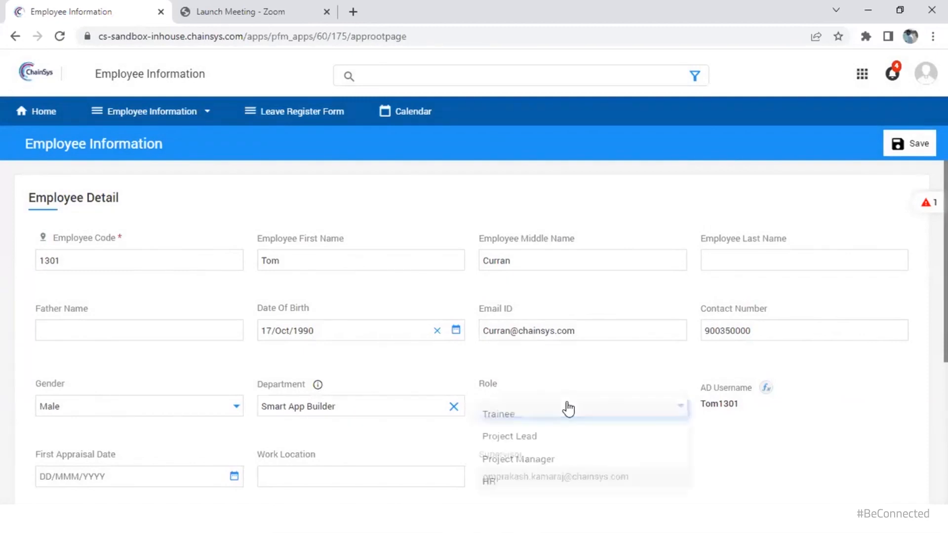
click(559, 413)
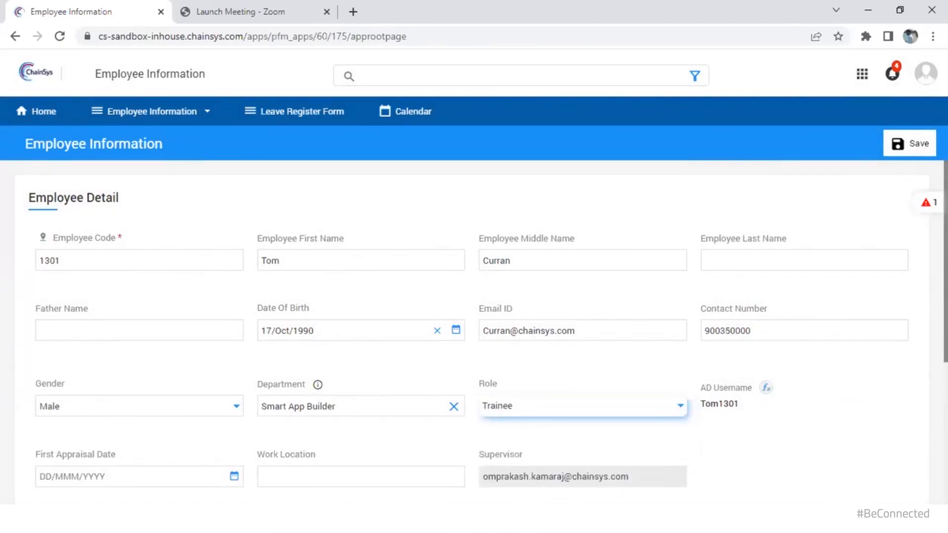
click(927, 203)
click(854, 239)
click(914, 154)
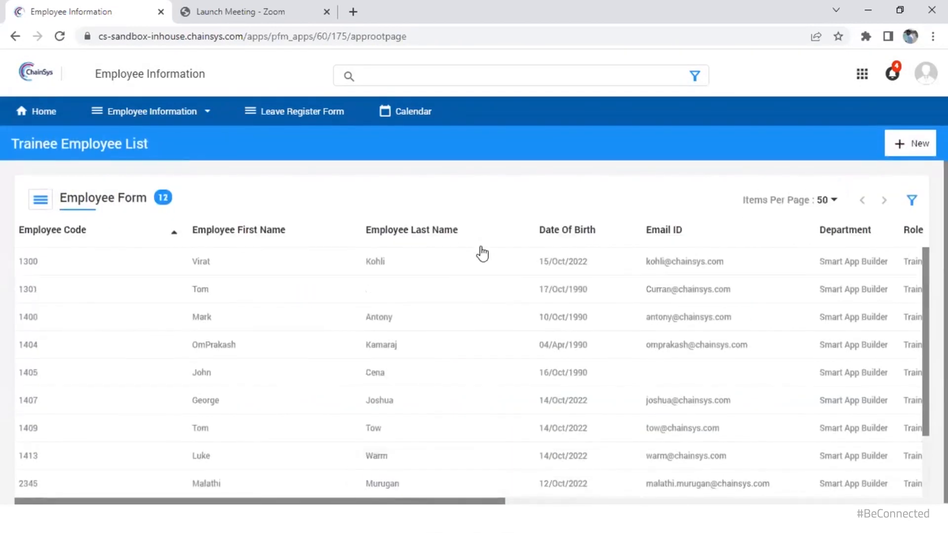
Back in Smart App Builder, open the Joined Employee Detail notification for editing
mouse_move(454, 522)
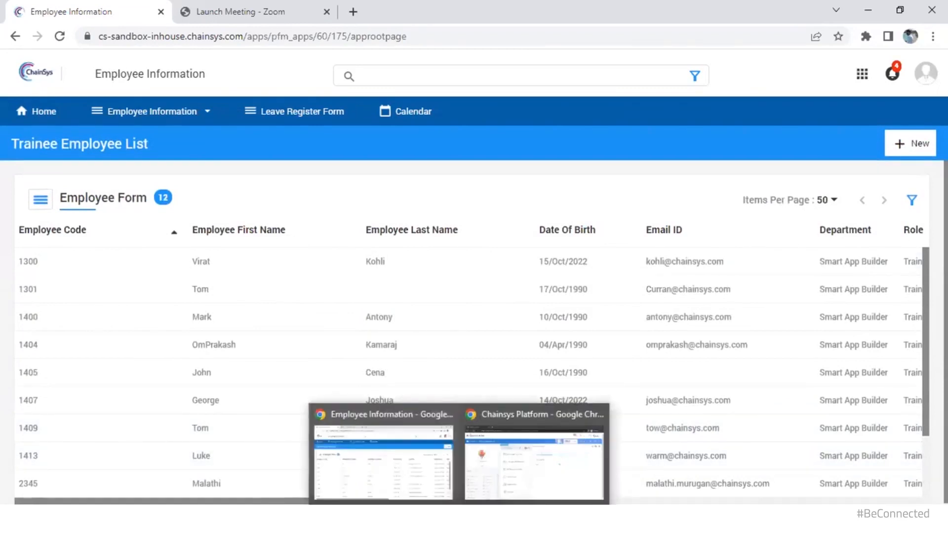
click(537, 462)
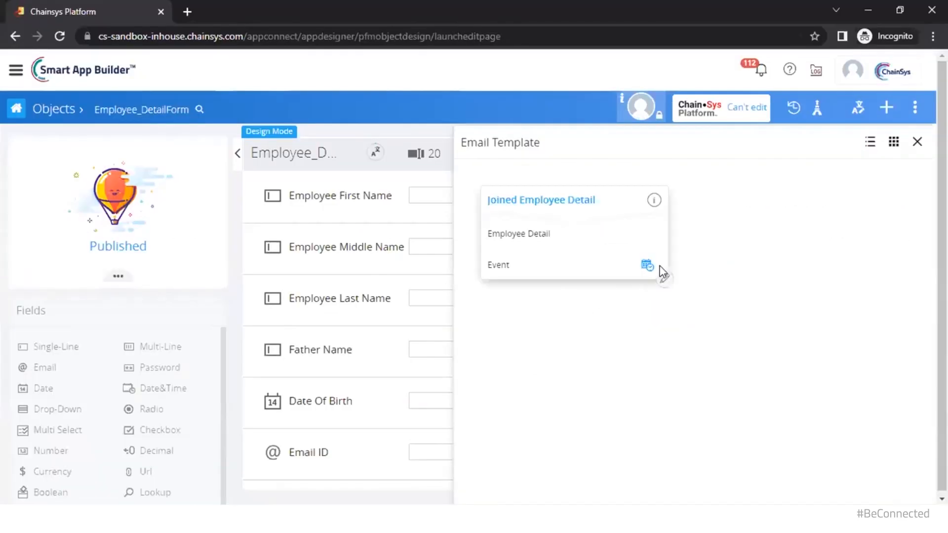
mouse_move(665, 285)
click(664, 284)
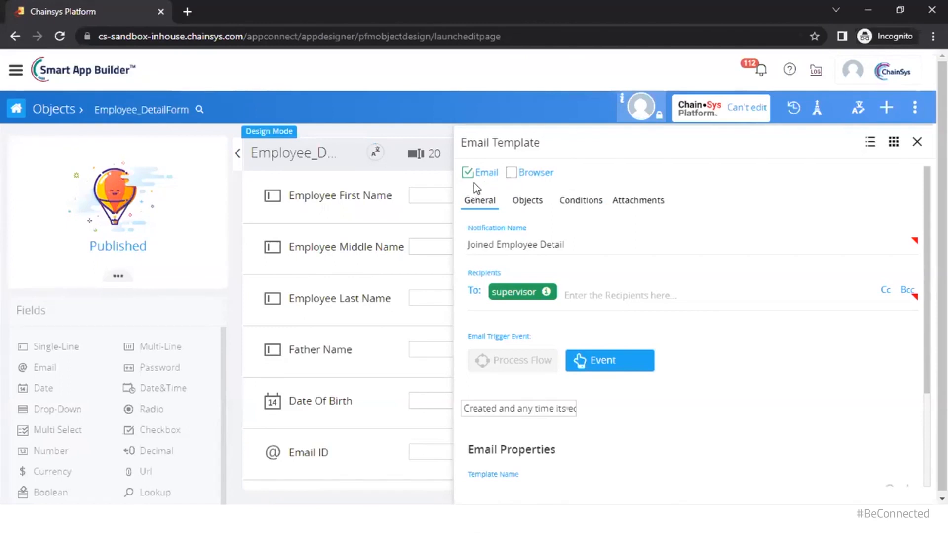
scroll(616, 459, down, 2)
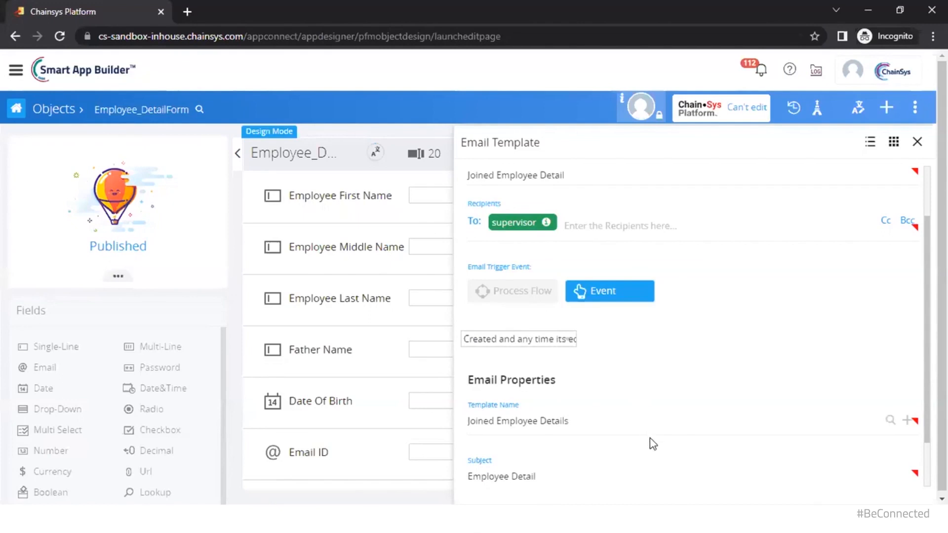
scroll(653, 446, up, 2)
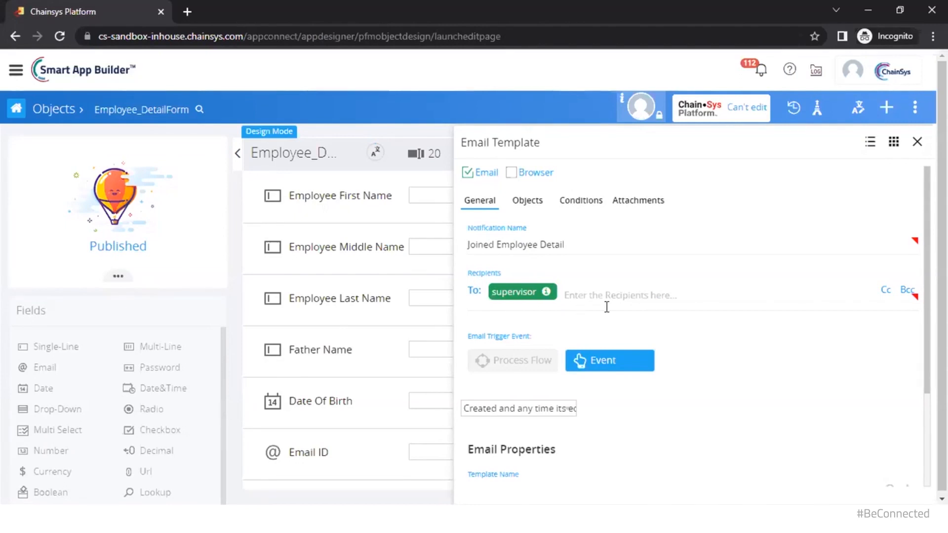
Keep the trigger event as on creation and qualifying edits, reviewing the notification settings
click(563, 408)
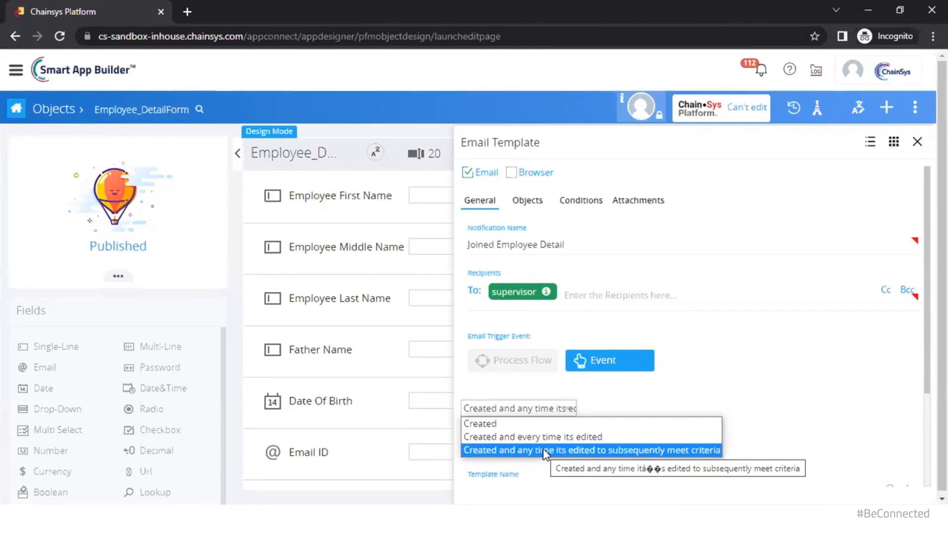
click(762, 435)
scroll(760, 434, down, 3)
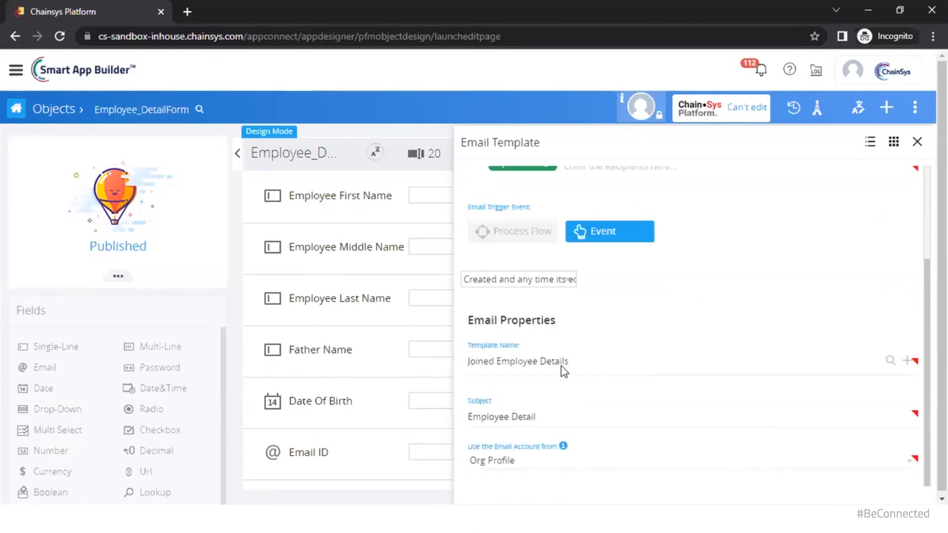
scroll(562, 313, up, 1)
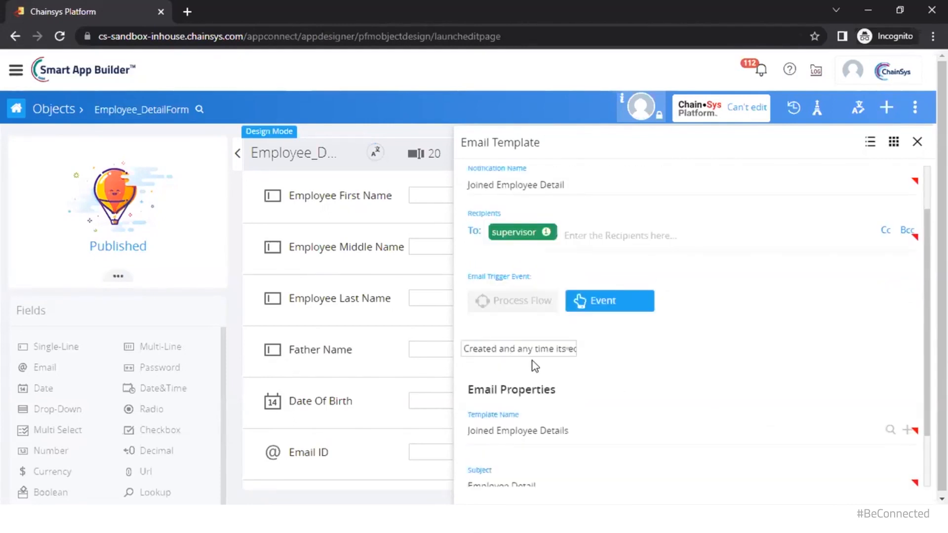
scroll(534, 362, up, 1)
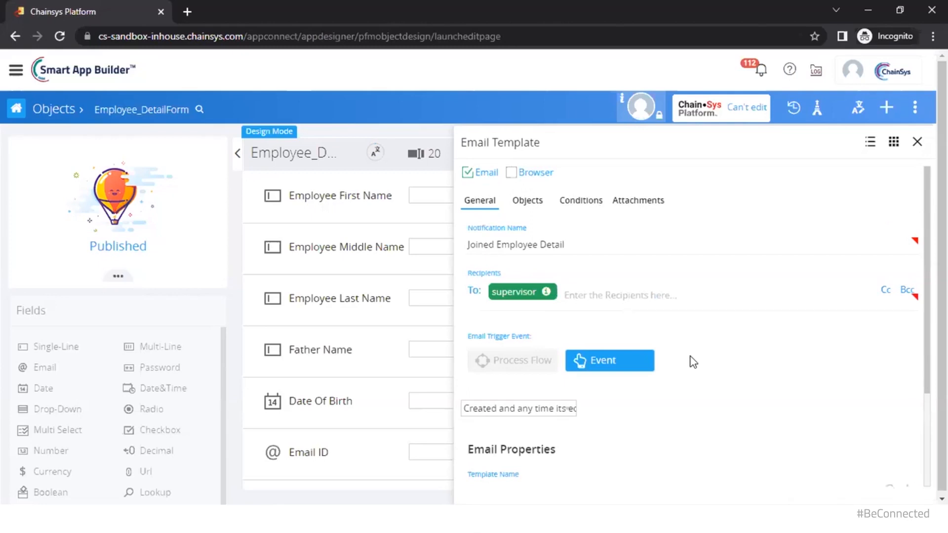
scroll(691, 361, down, 2)
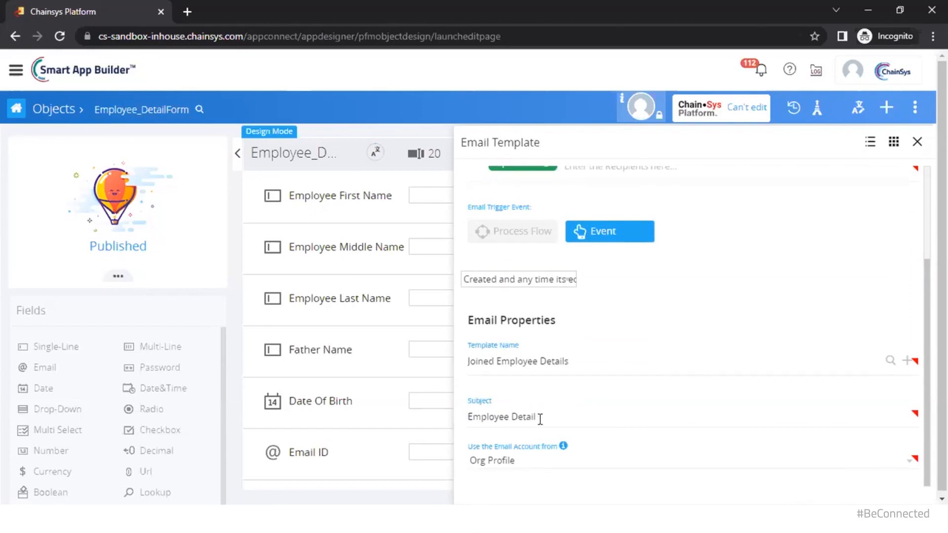
scroll(540, 419, up, 3)
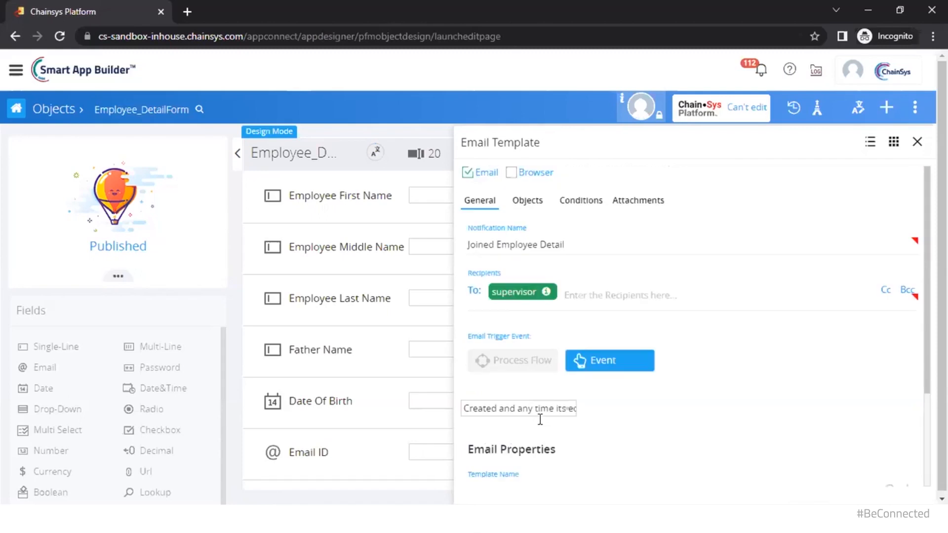
Check the Conditions tab shows Department == Smart App Builder, then close the Email Template
click(528, 203)
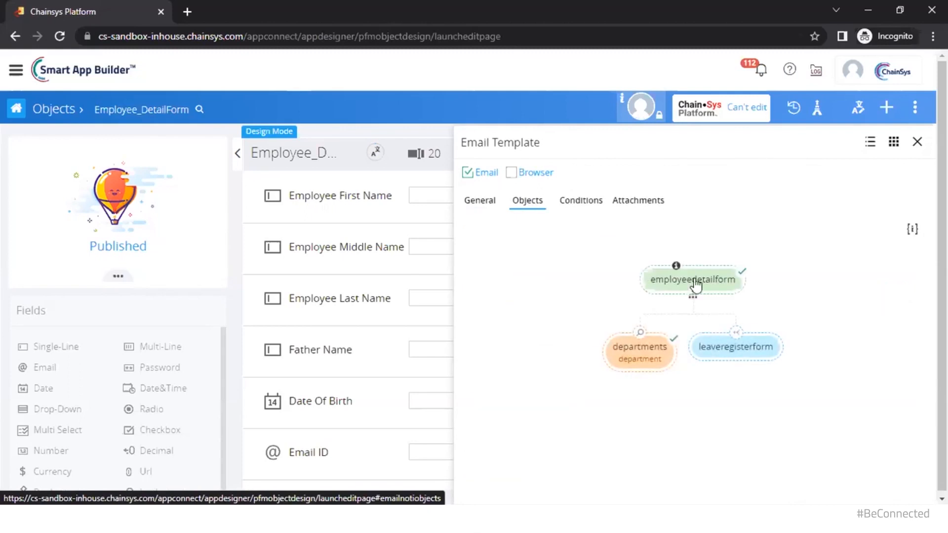
click(589, 201)
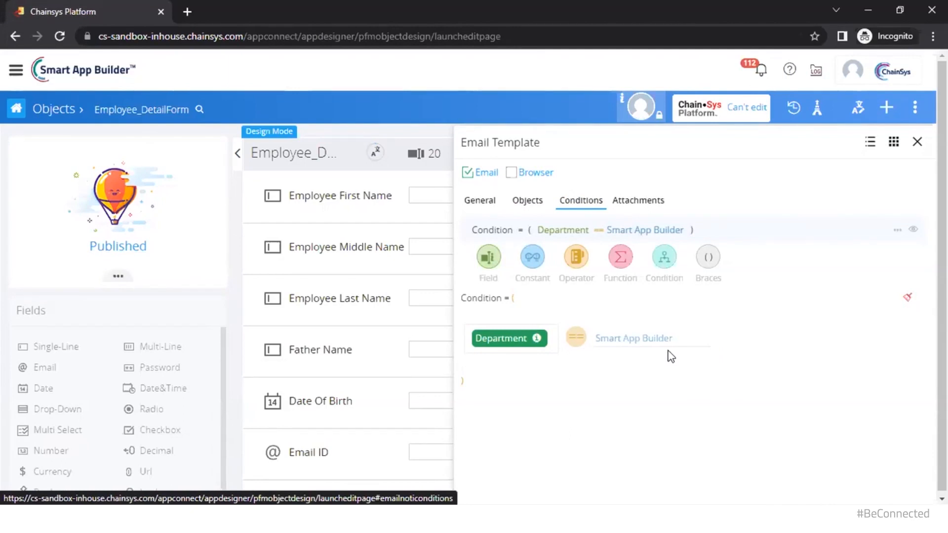
click(917, 143)
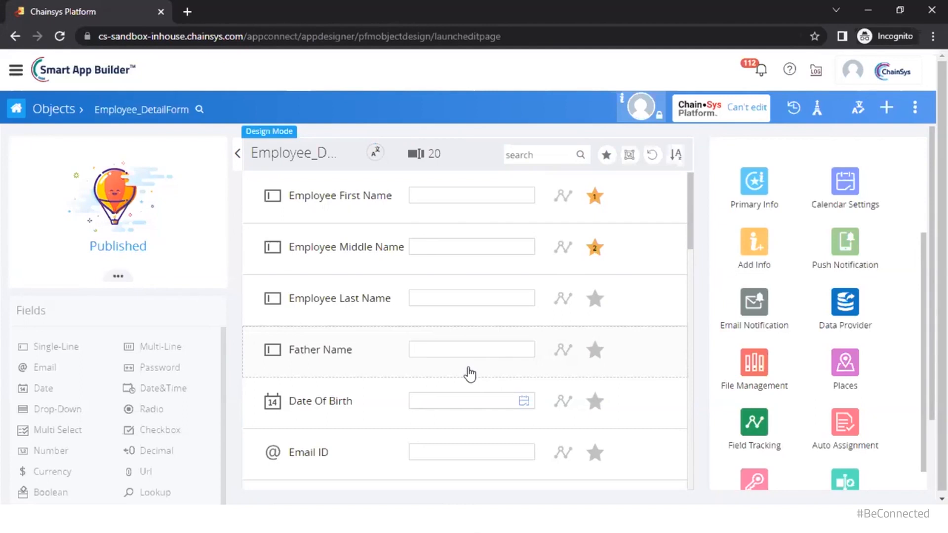
scroll(402, 360, down, 4)
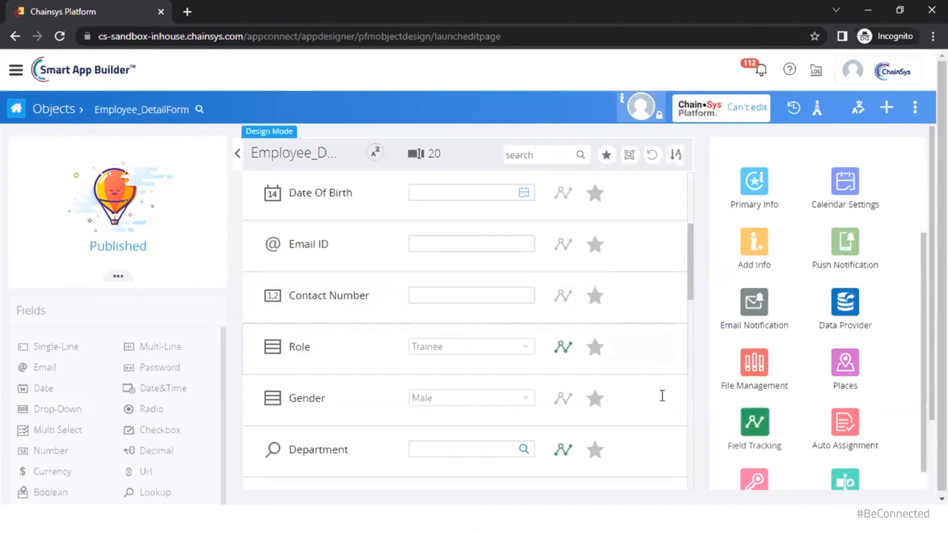
click(763, 419)
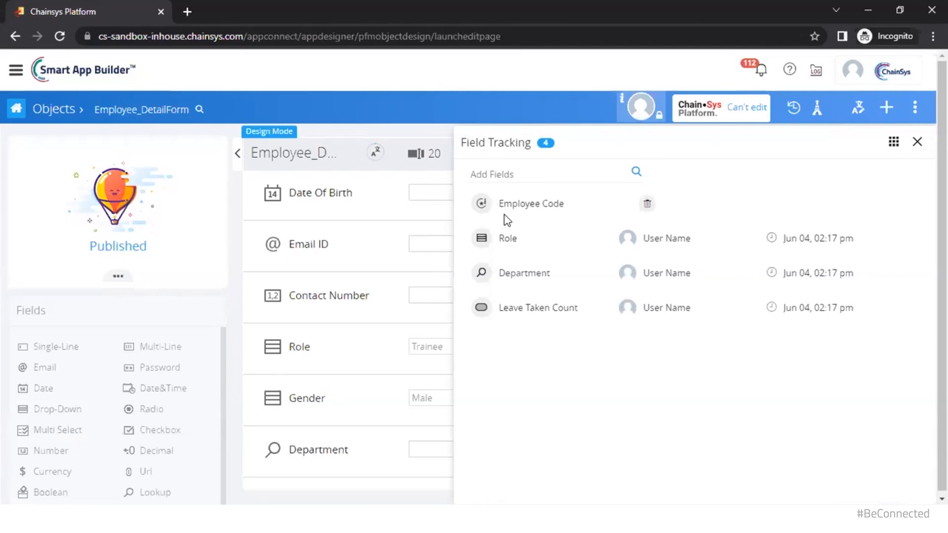
click(917, 141)
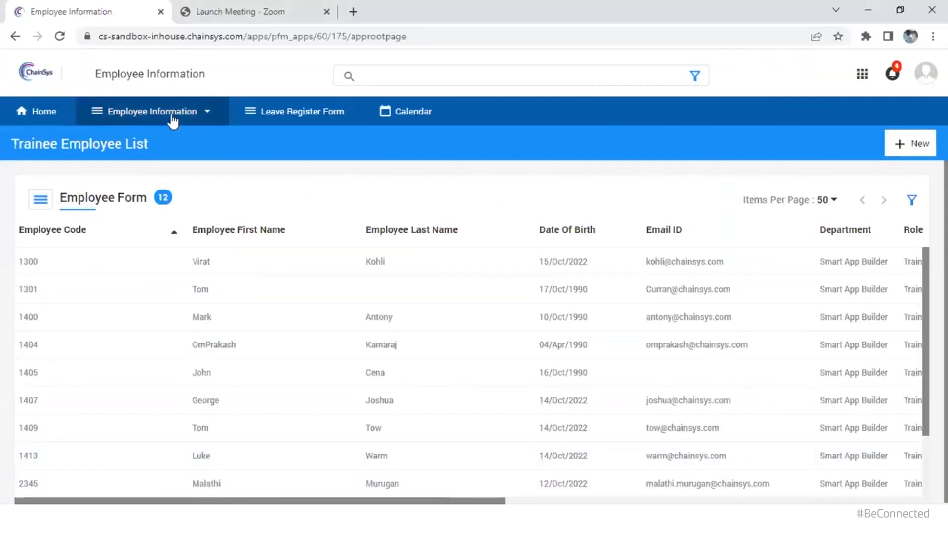
Open the first employee's record from the Trainee Employee List
click(173, 118)
click(169, 140)
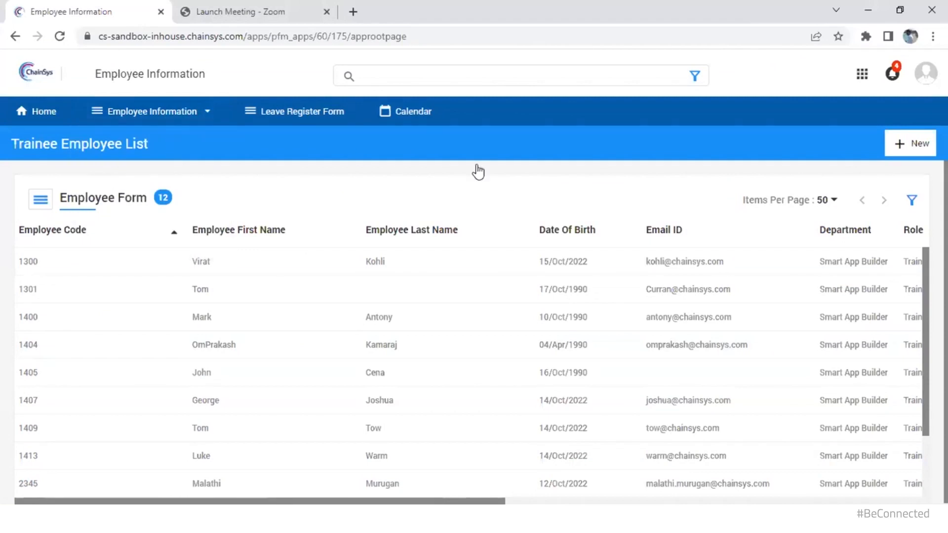
click(656, 266)
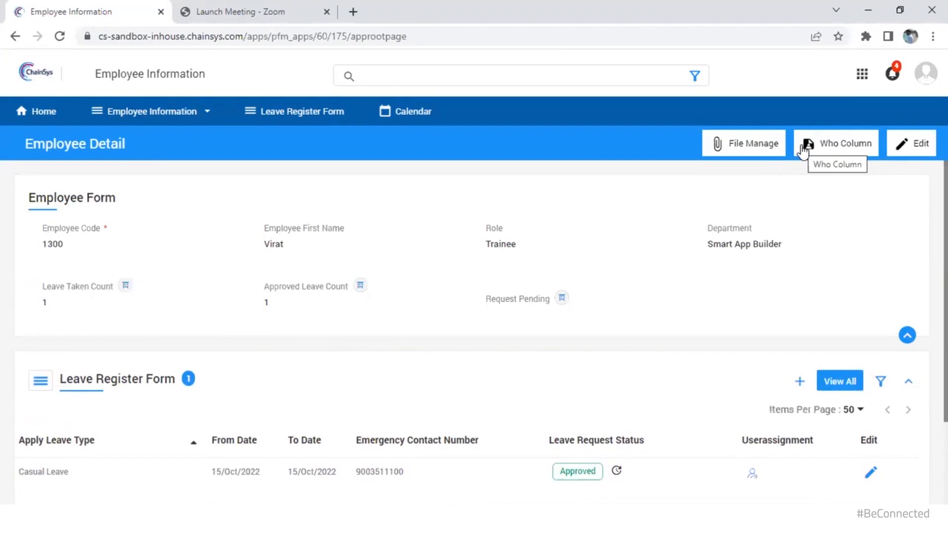
click(812, 144)
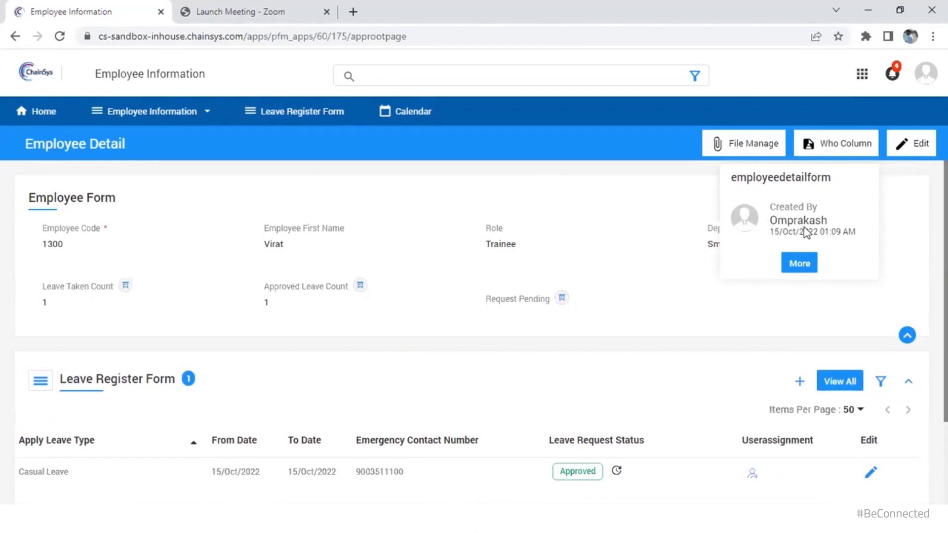
Edit the record's Date Of Birth to 17/Oct/1990 and save it
click(921, 150)
scroll(810, 349, down, 2)
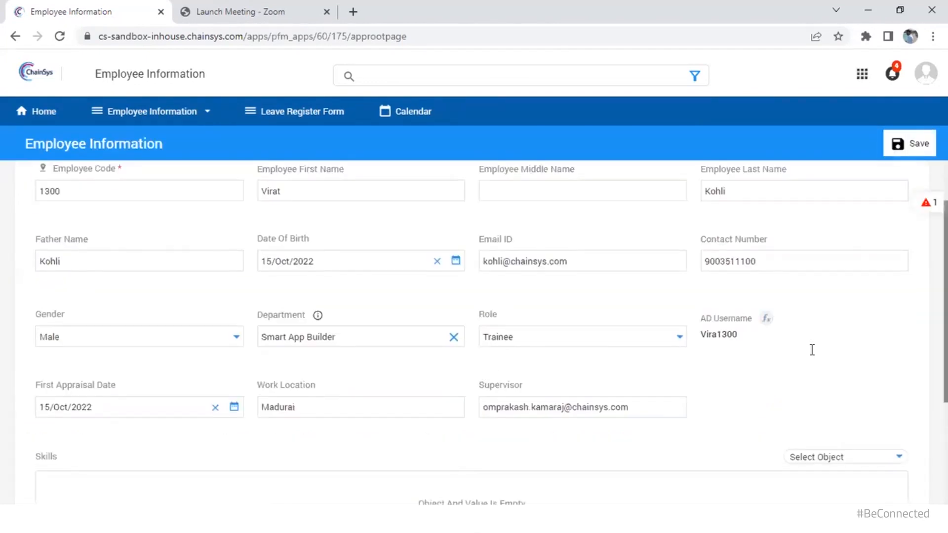
scroll(810, 349, up, 2)
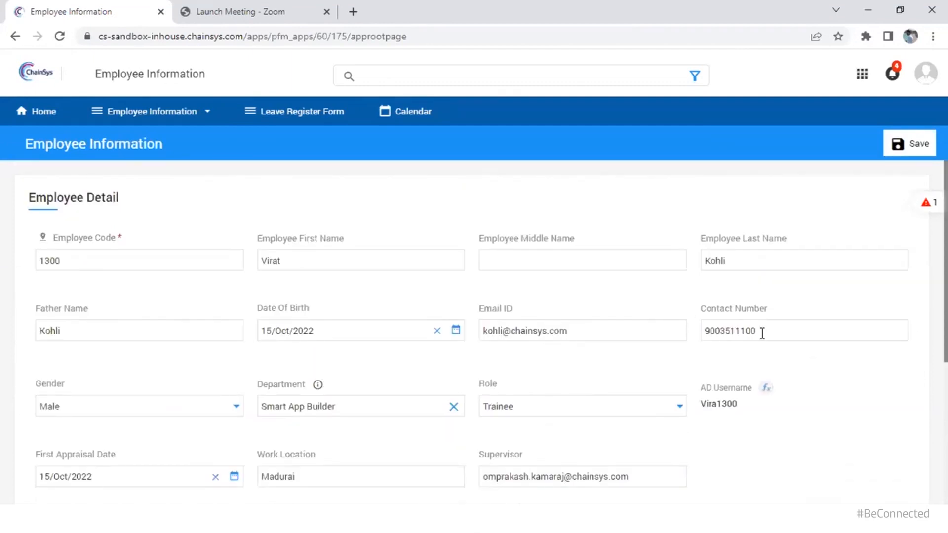
click(456, 330)
double_click(557, 160)
text(1990)
click(558, 246)
click(925, 202)
click(915, 148)
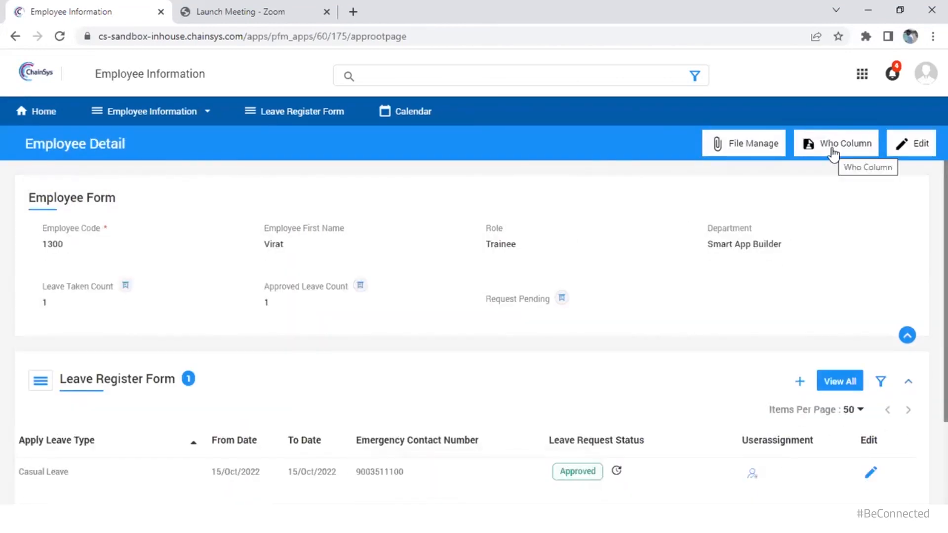
View the record's Created By and Lastmodified By, then return to the Smart App Builder designer
click(833, 152)
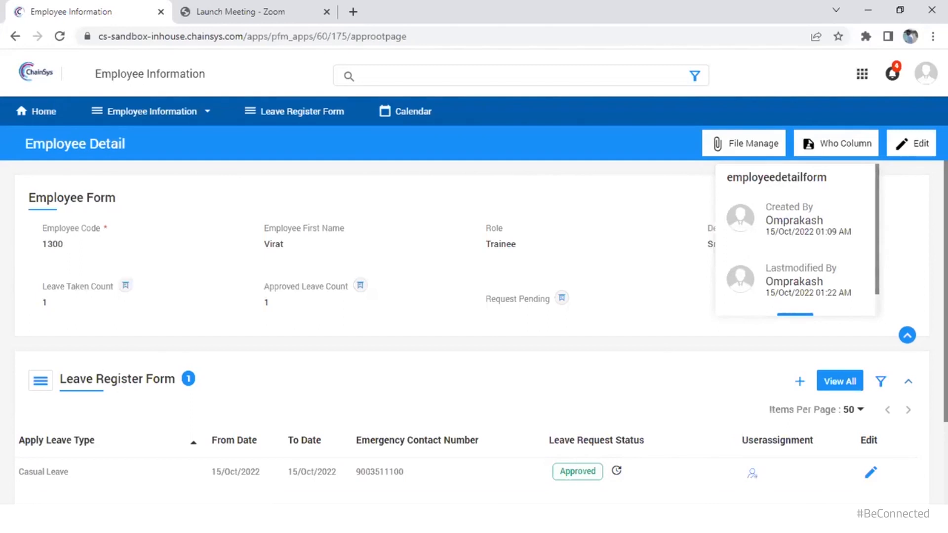
mouse_move(455, 520)
click(534, 459)
scroll(842, 347, down, 1)
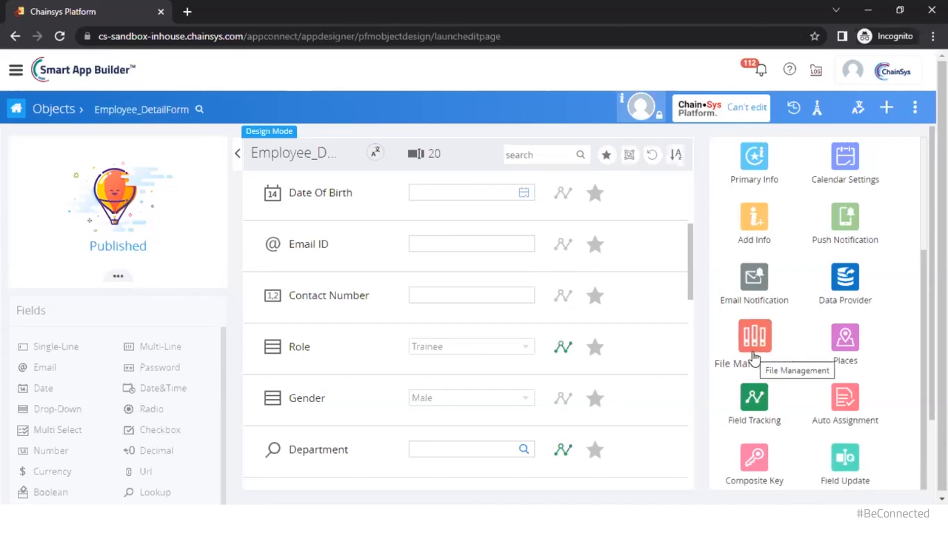
Search the objects for 'Info' and open Employee_Info_View
click(149, 111)
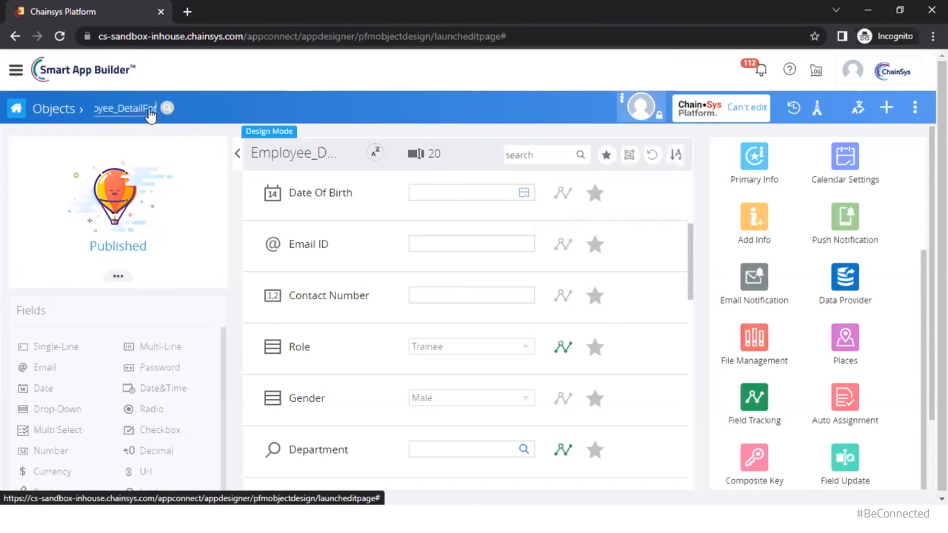
click(149, 111)
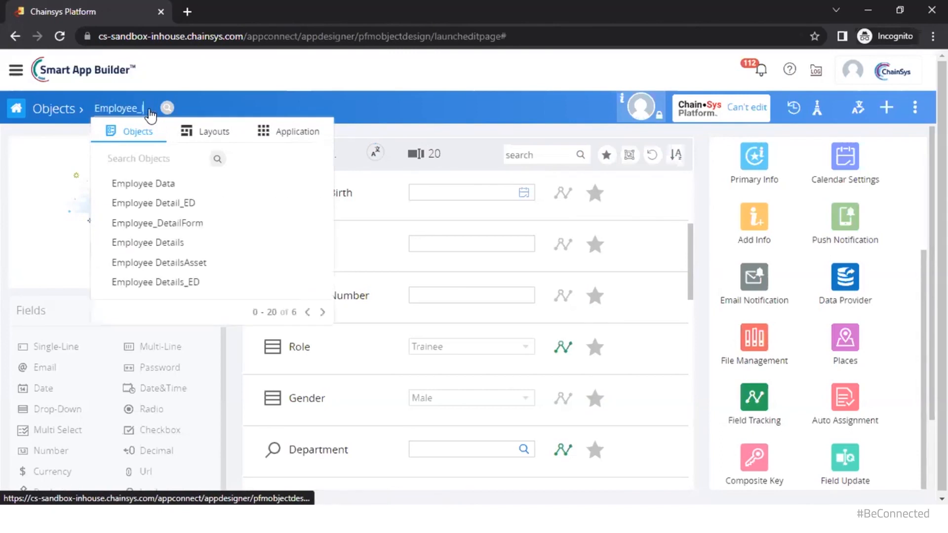
text(Info)
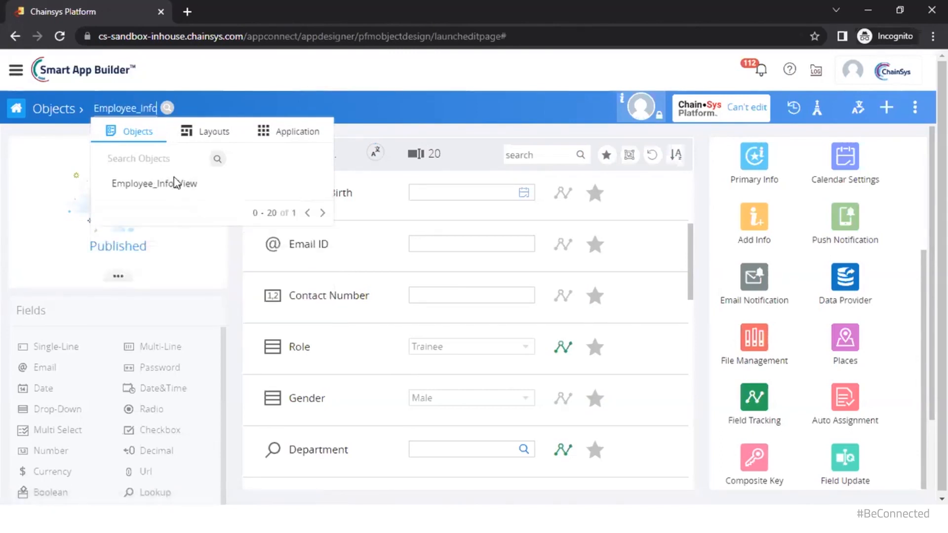
click(171, 183)
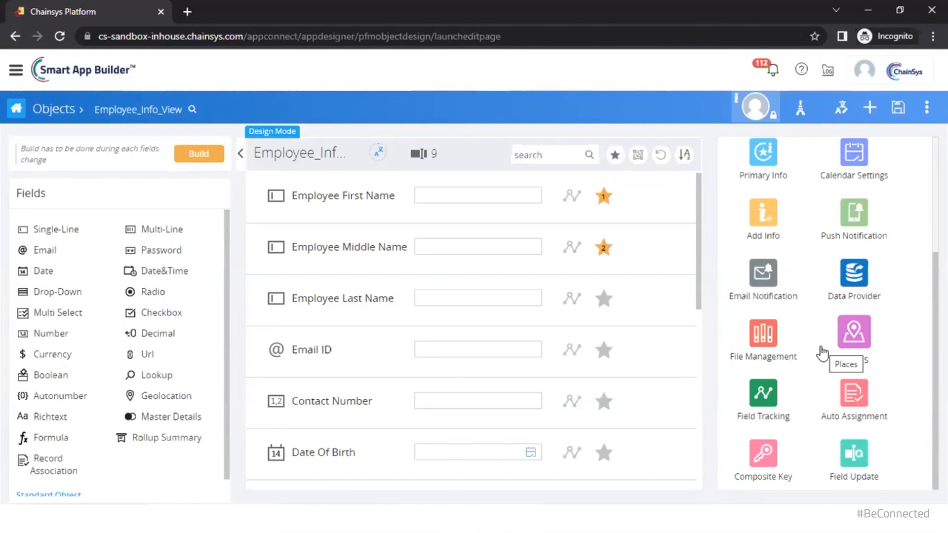
In File Management, delete the PDF attachment rule from the Attachment tab
click(764, 341)
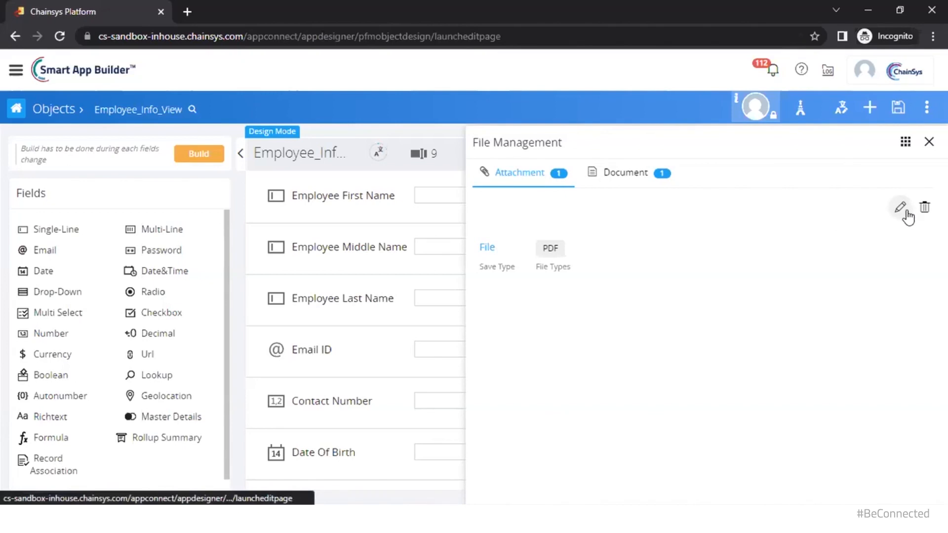
click(923, 209)
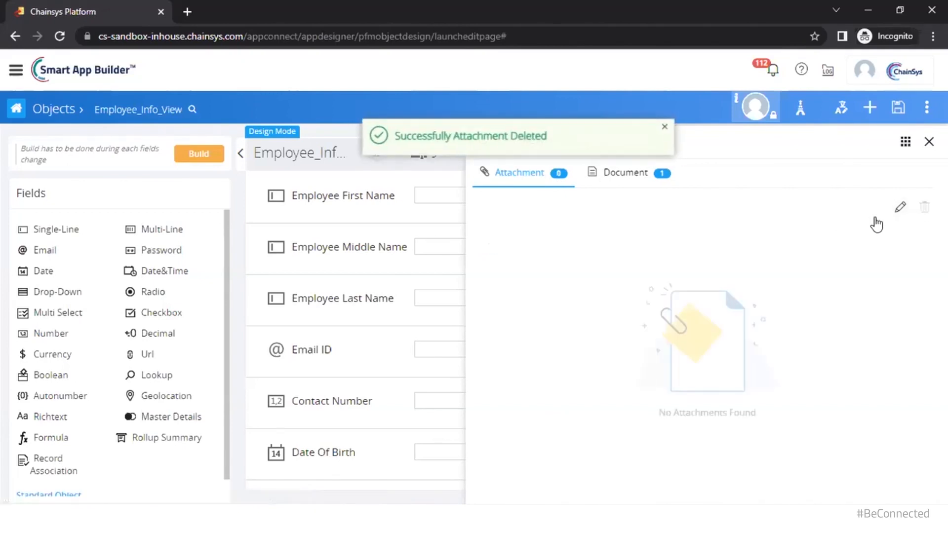
Create an attachment rule allowing only the PDF extension with a 1 MB size limit, and save it
click(640, 186)
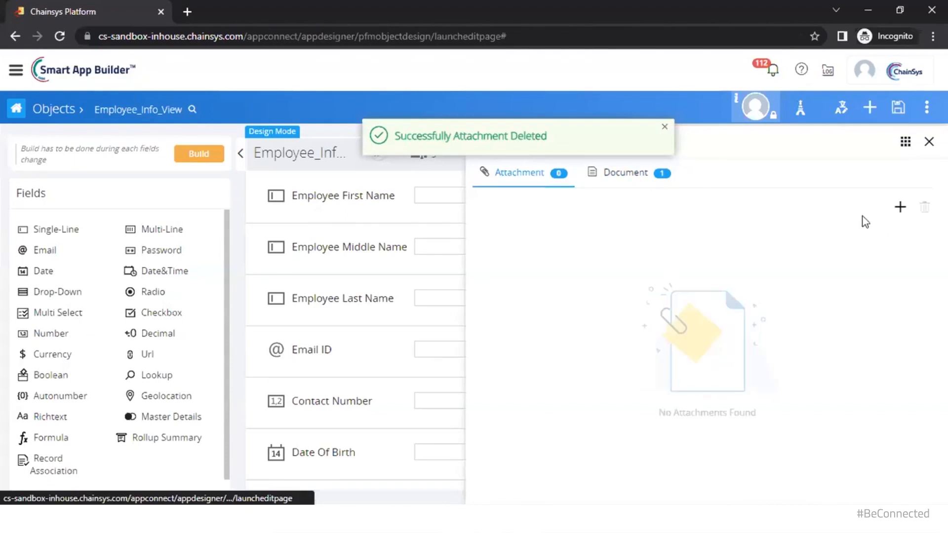
click(899, 206)
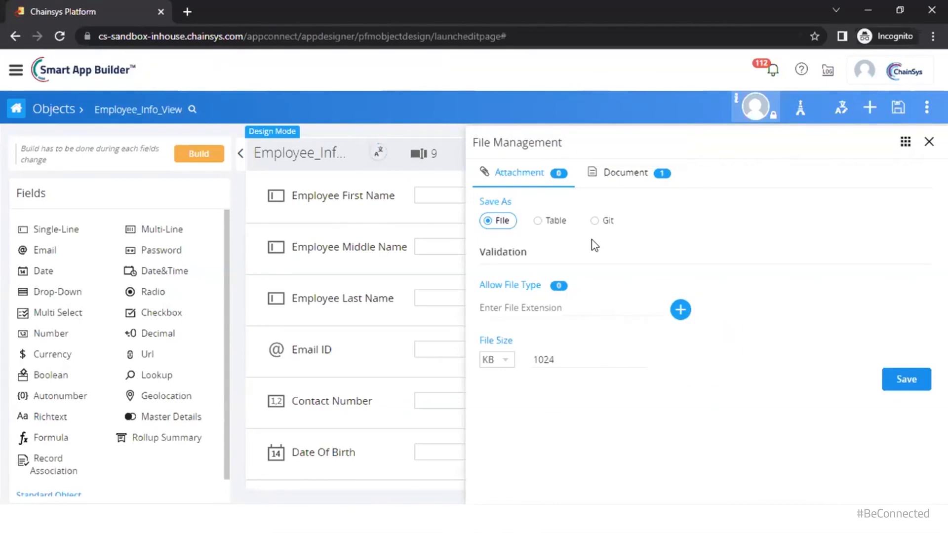
click(550, 273)
text(PDF)
key(Return)
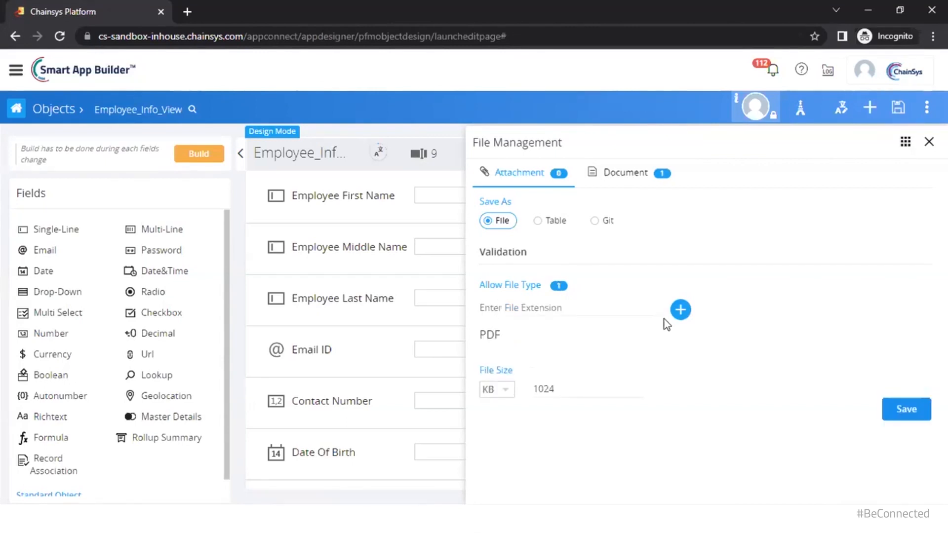
click(496, 388)
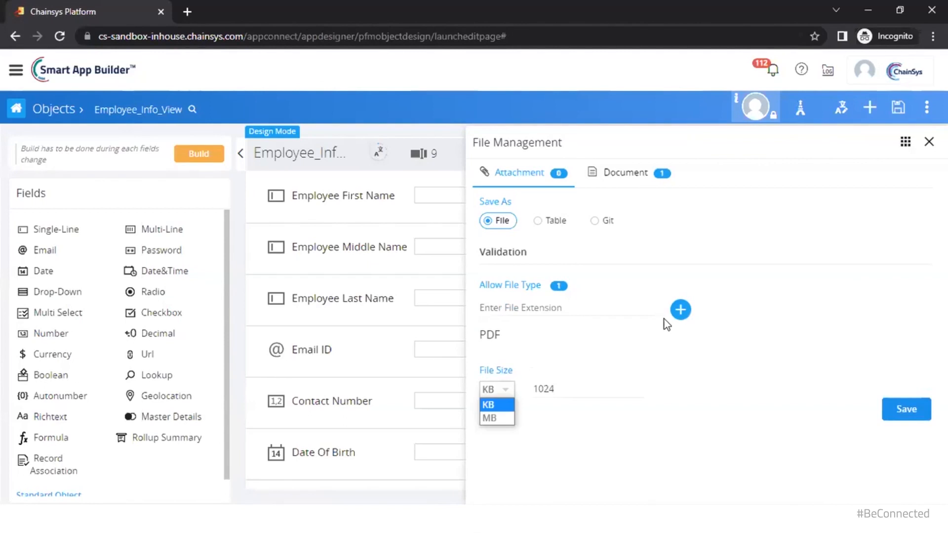
click(495, 417)
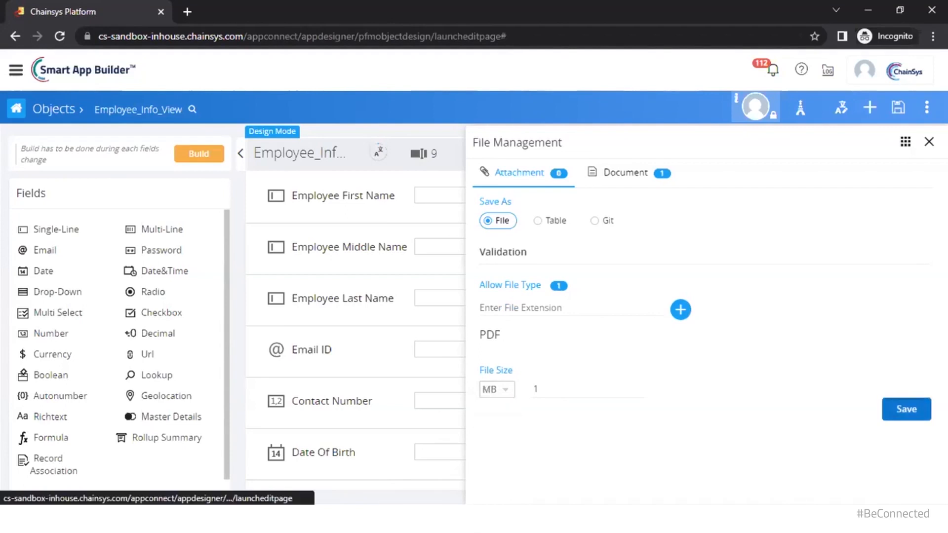
click(907, 409)
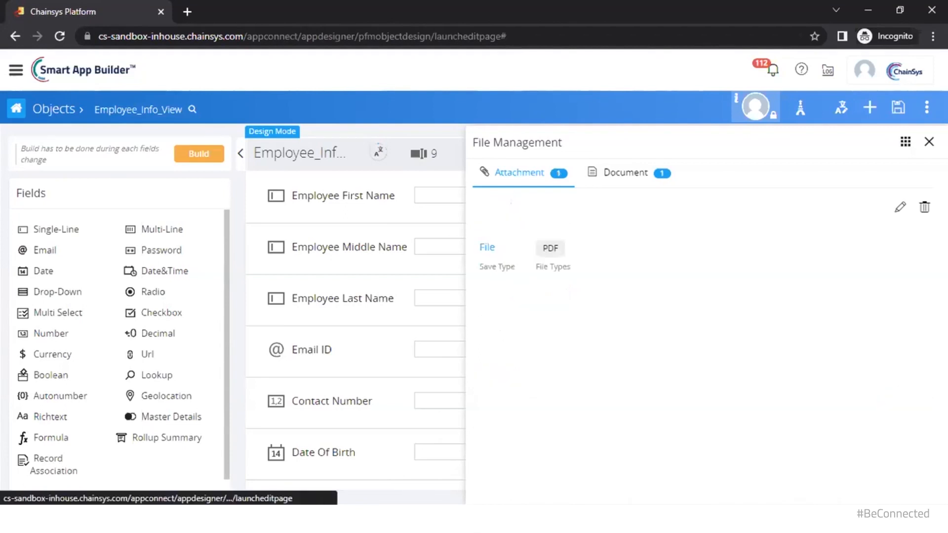
Delete the Salary document card and start a new document named 'Salary Slip'
click(640, 174)
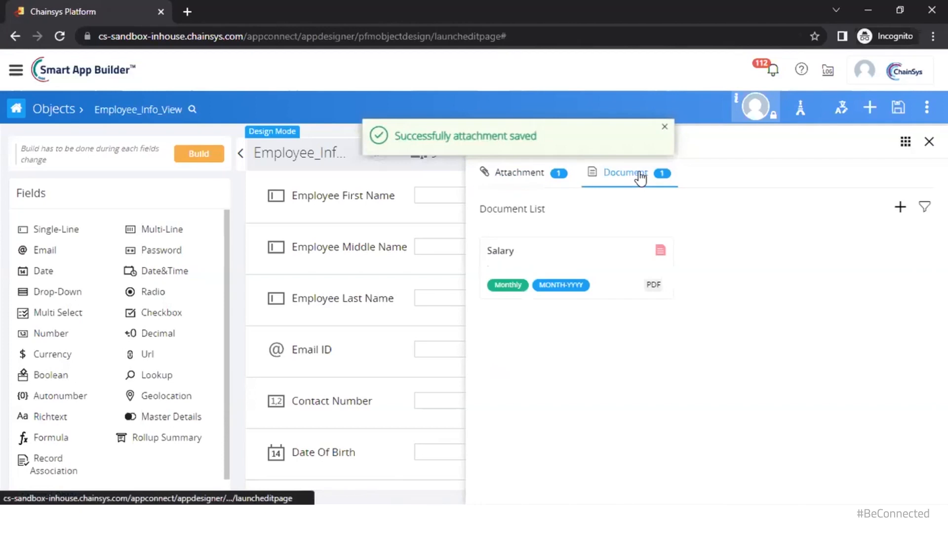
mouse_move(639, 246)
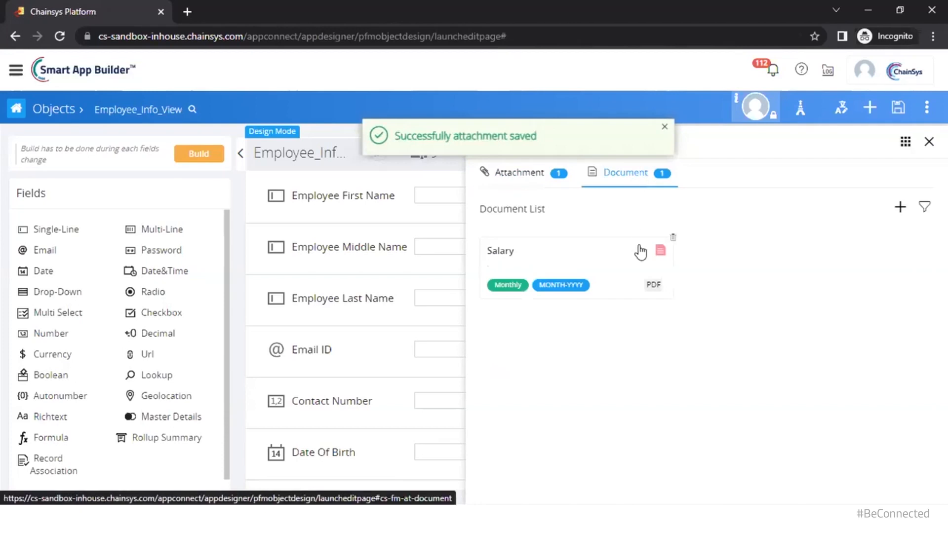
click(673, 239)
click(900, 206)
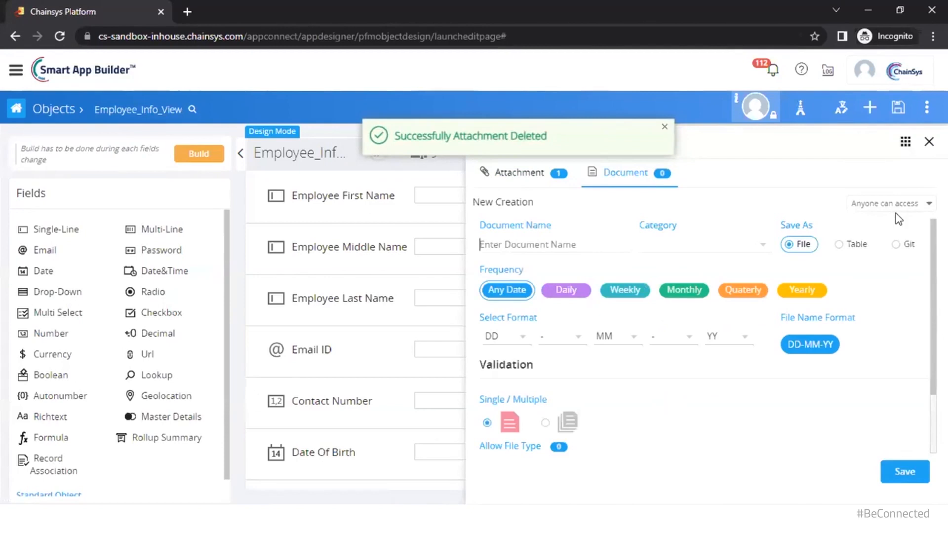
text(Salary)
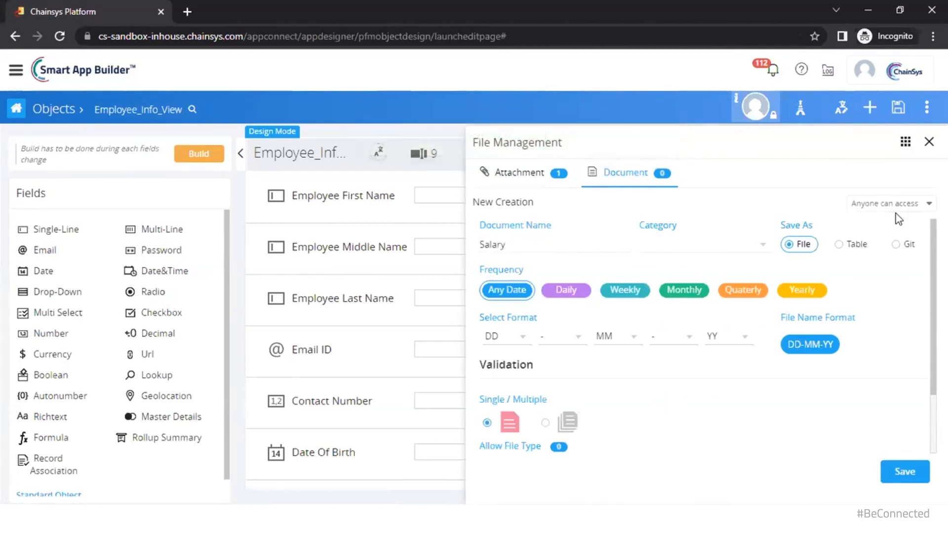
text( Slip)
Set the document frequency to Monthly with MONTH and YYYY file-name formats
click(681, 292)
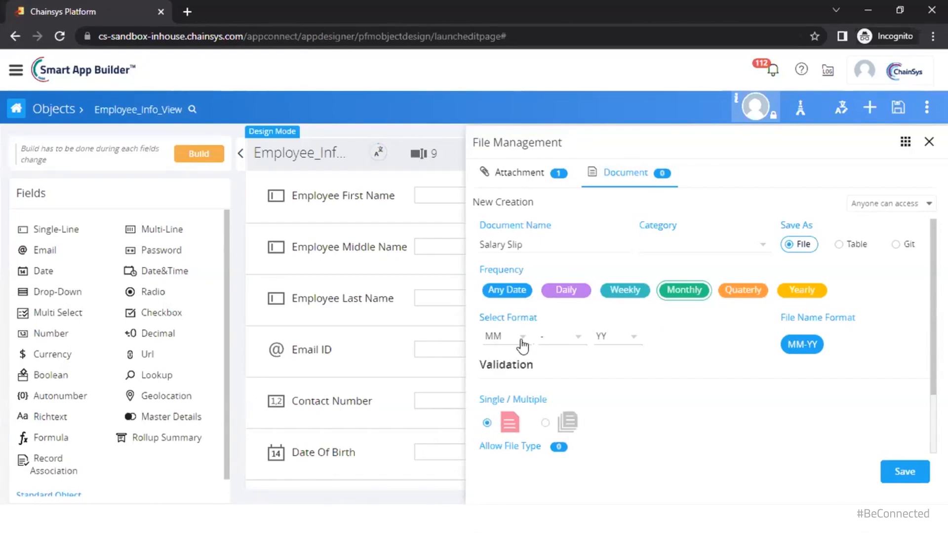
click(502, 340)
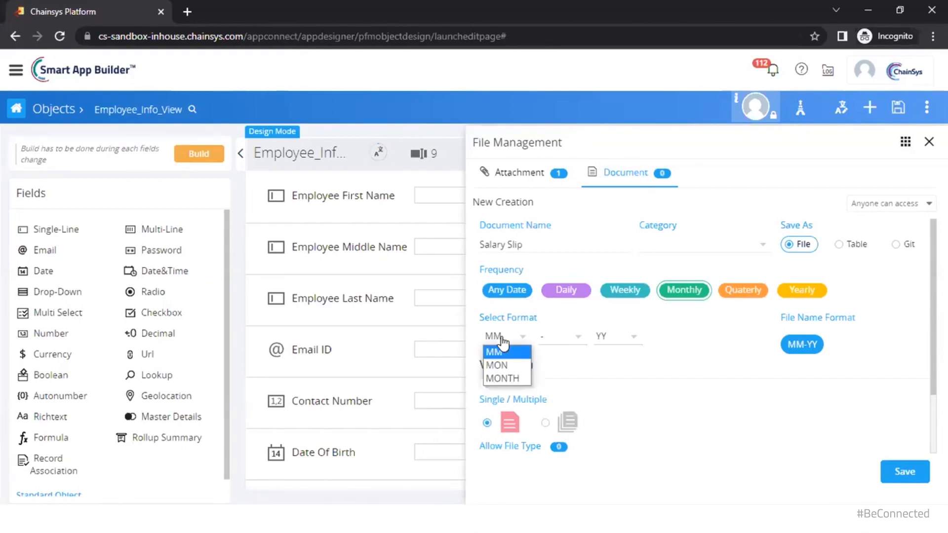
click(513, 380)
click(602, 337)
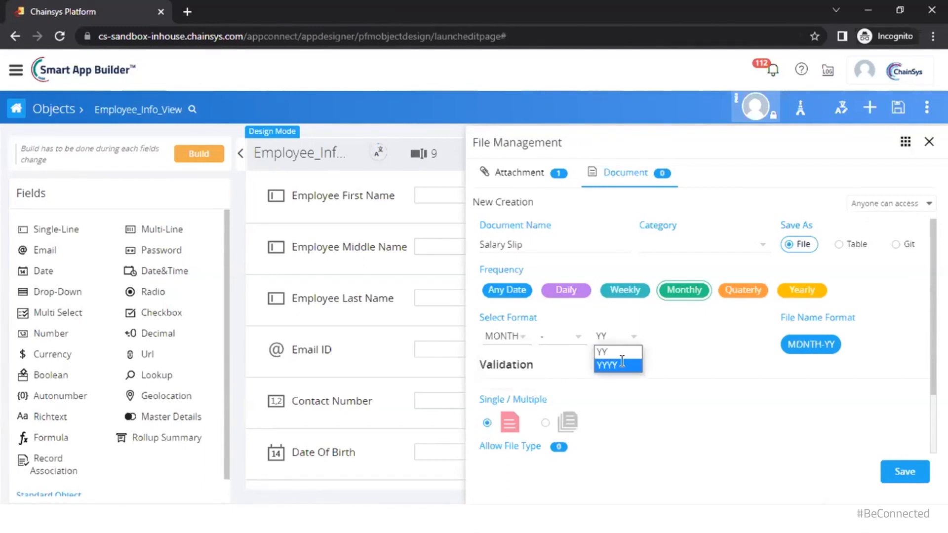
click(621, 365)
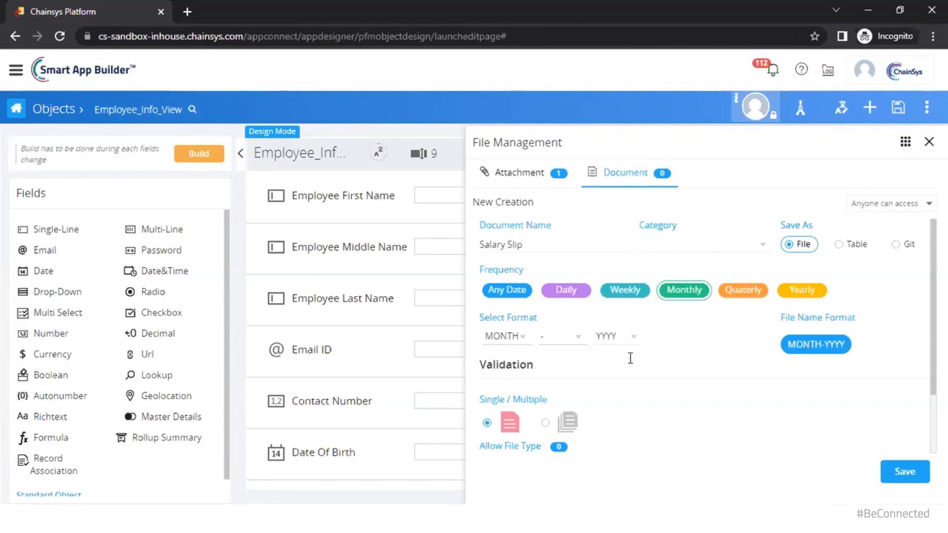
scroll(627, 358, down, 2)
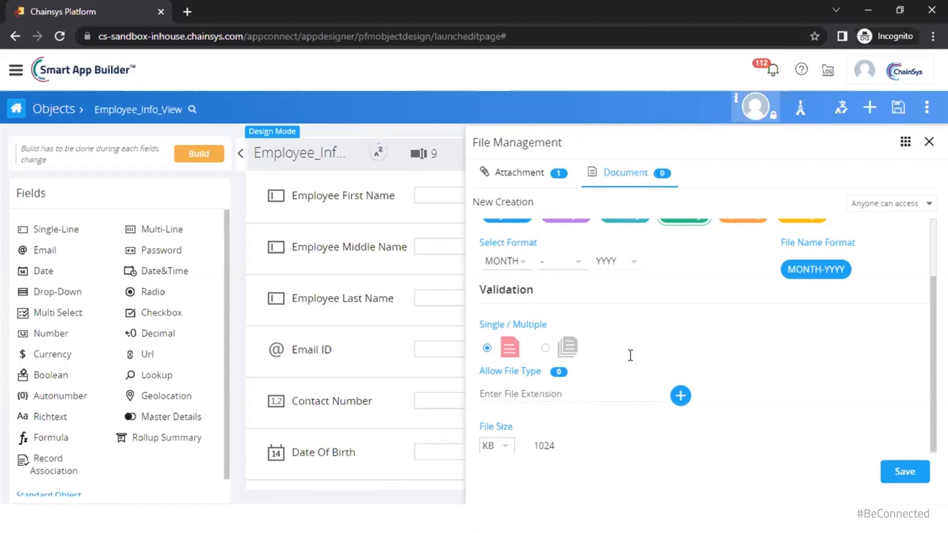
Keep a single file, allow PDF, set the size unit to MB, and save the setting
click(545, 348)
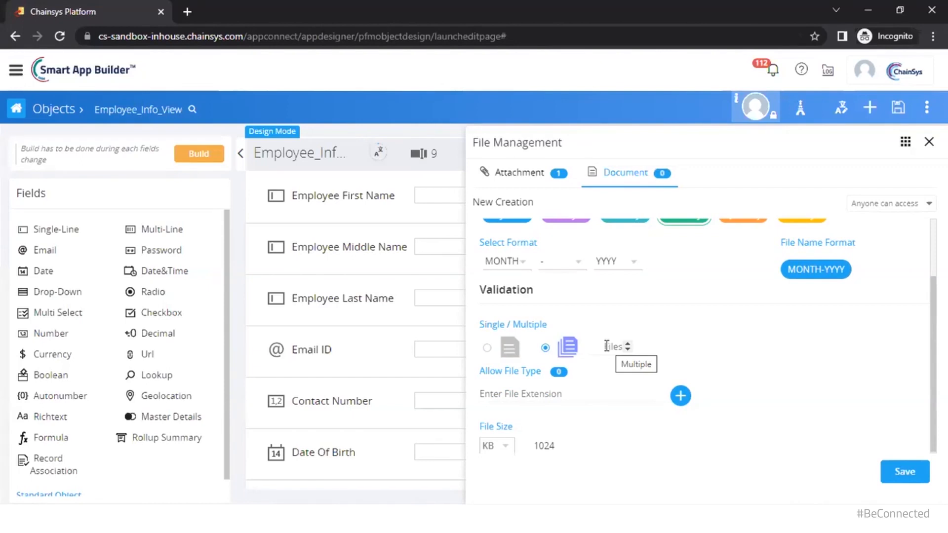
click(486, 348)
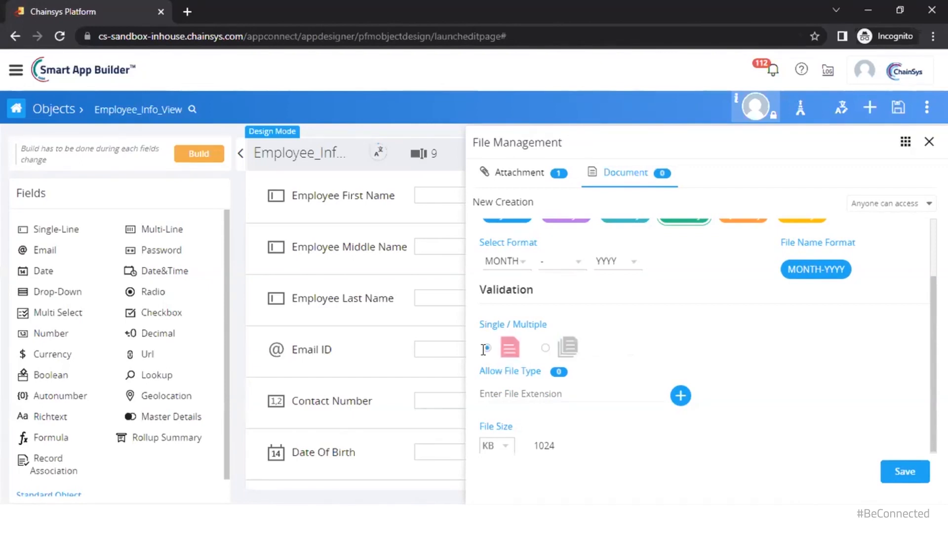
click(500, 384)
text(PDF)
key(Return)
scroll(627, 428, down, 1)
click(491, 446)
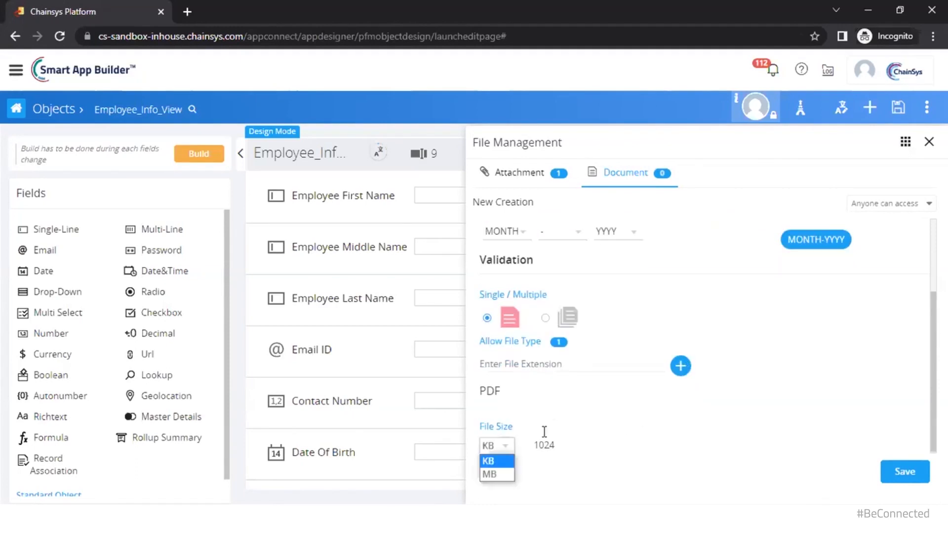
click(491, 467)
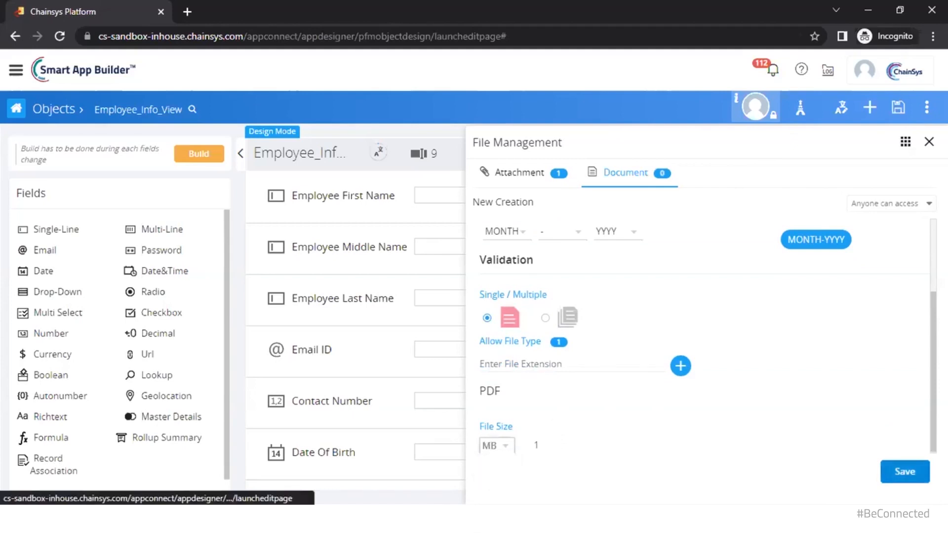
click(903, 471)
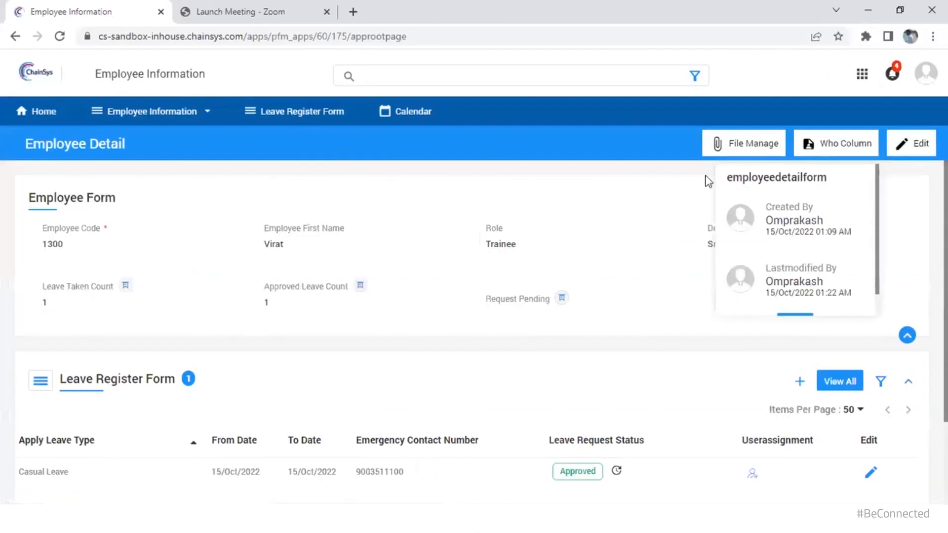
click(615, 144)
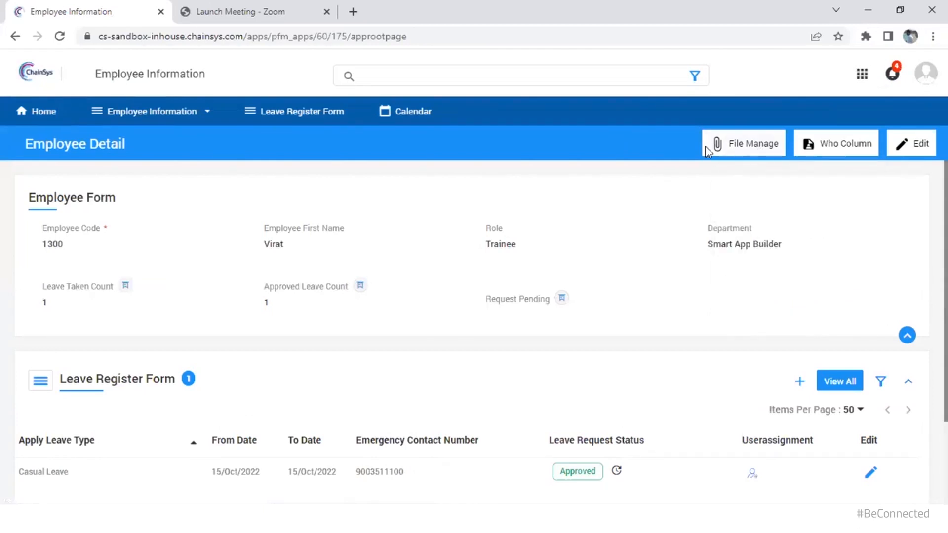
Browse for a PDF in File Manage's Attachment section and upload it
click(779, 146)
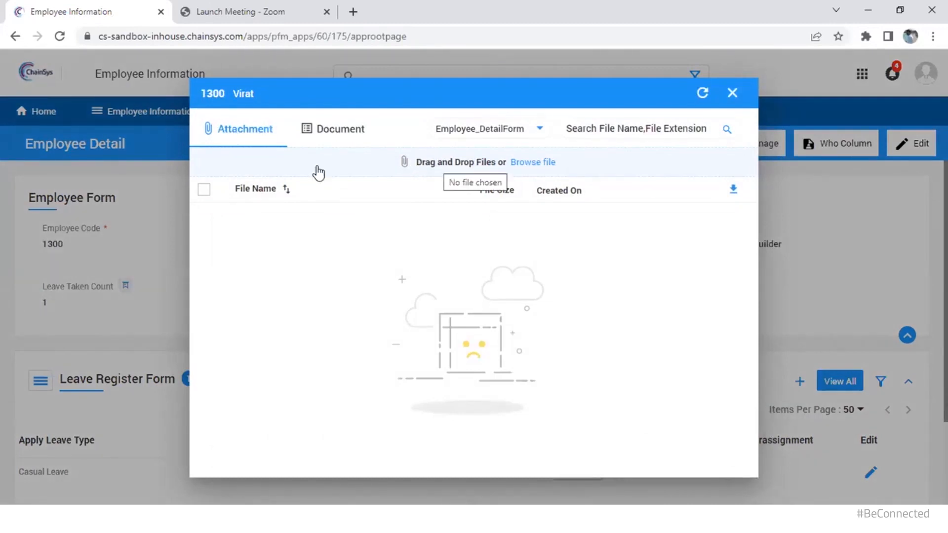
click(384, 164)
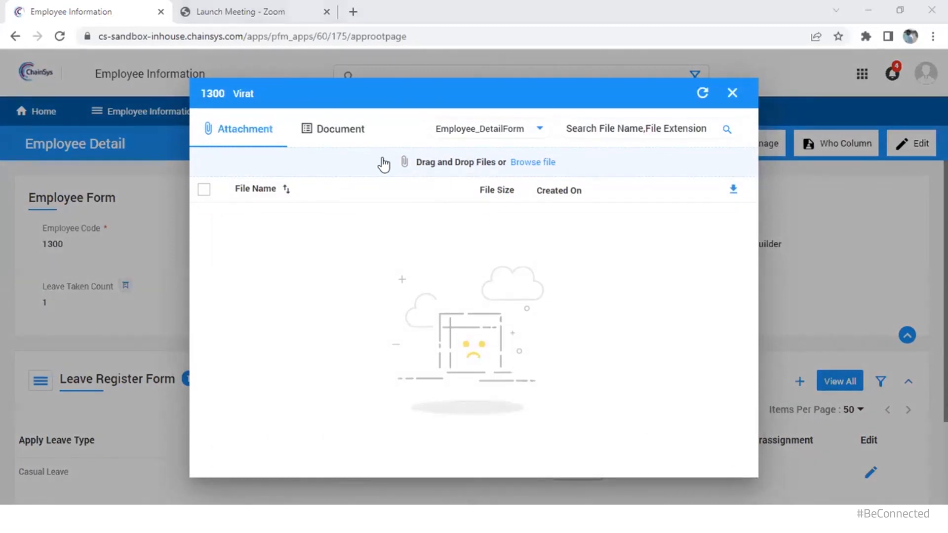
scroll(187, 388, down, 1)
click(187, 383)
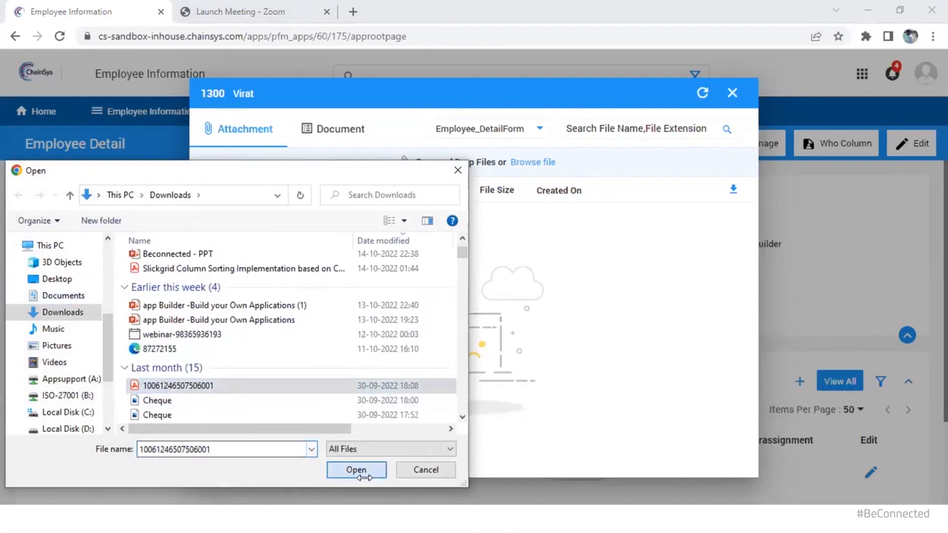
click(355, 469)
click(668, 162)
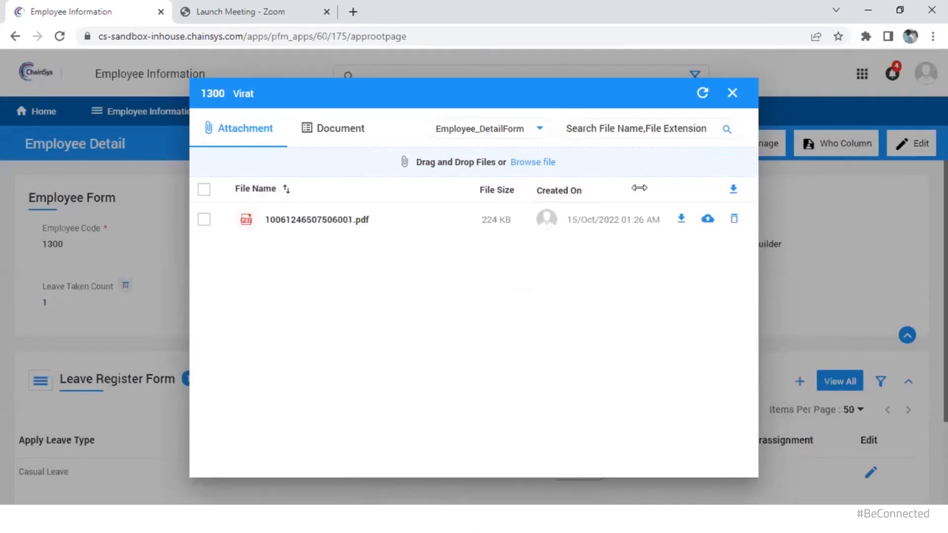
click(639, 129)
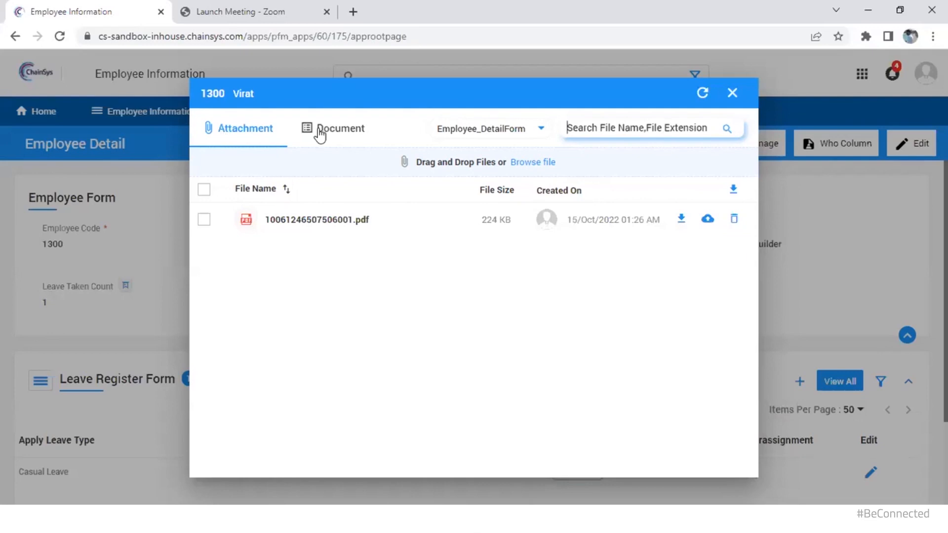
Upload a PDF for the 10-22 Salary Detail month, then close both upload dialogs
click(335, 131)
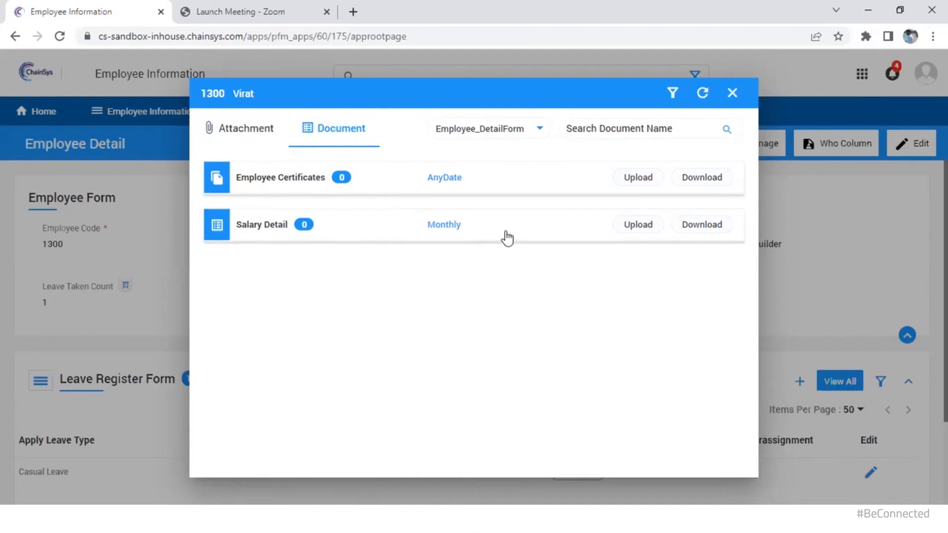
click(616, 228)
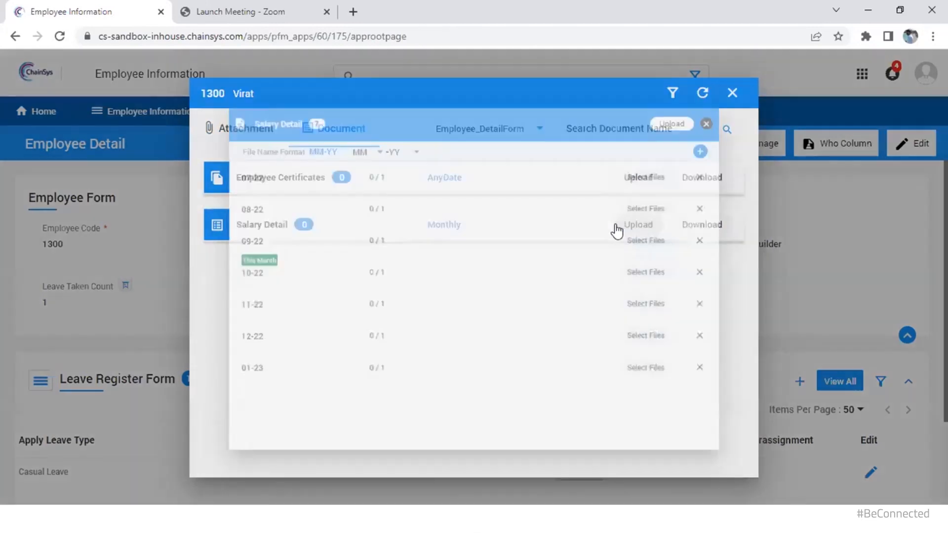
click(686, 269)
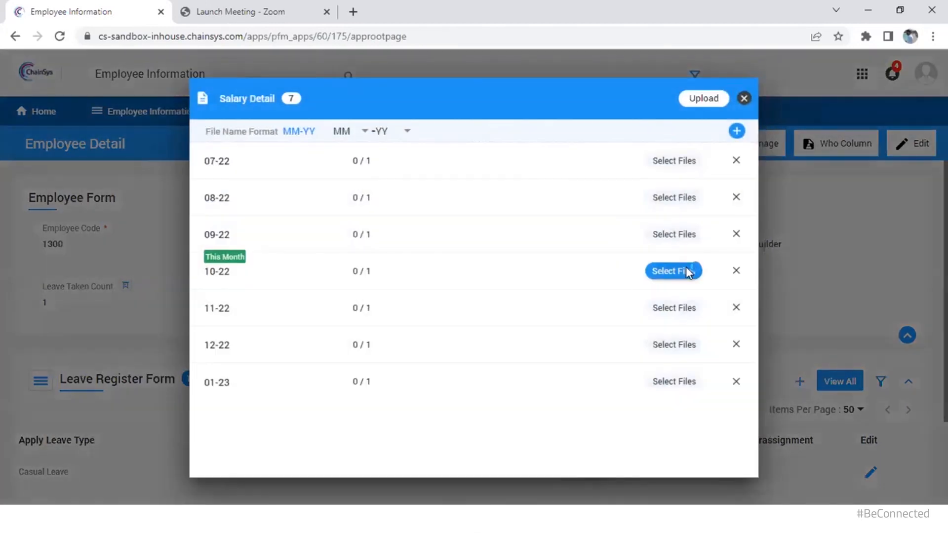
scroll(186, 387, down, 1)
double_click(186, 387)
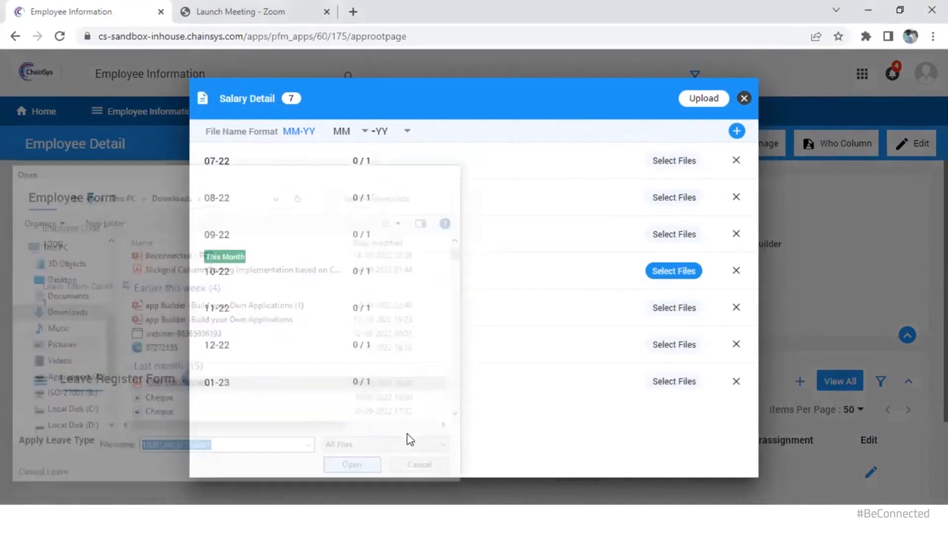
click(698, 104)
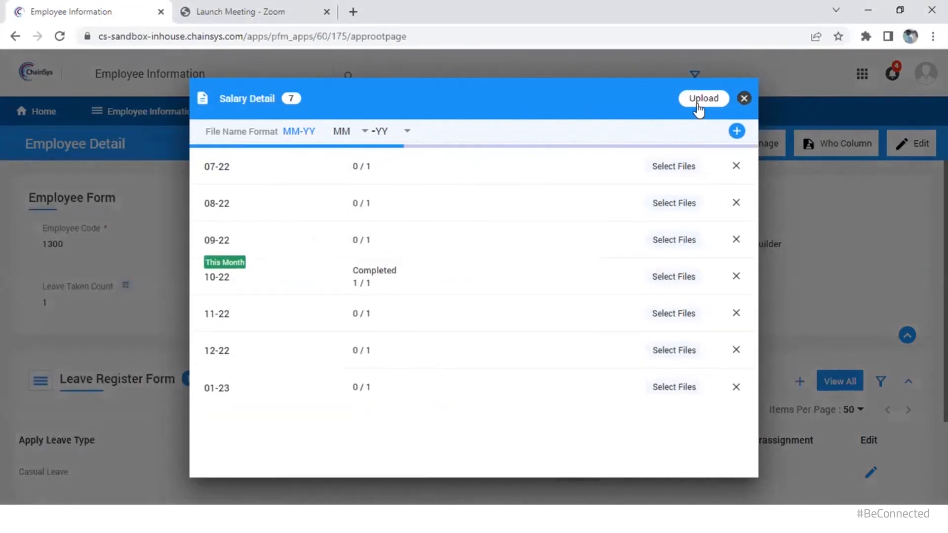
click(744, 99)
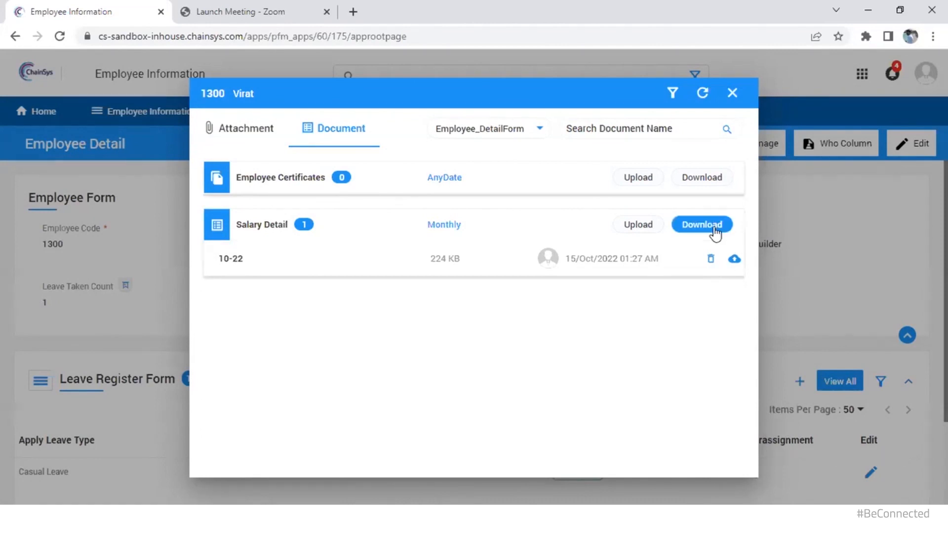
click(728, 100)
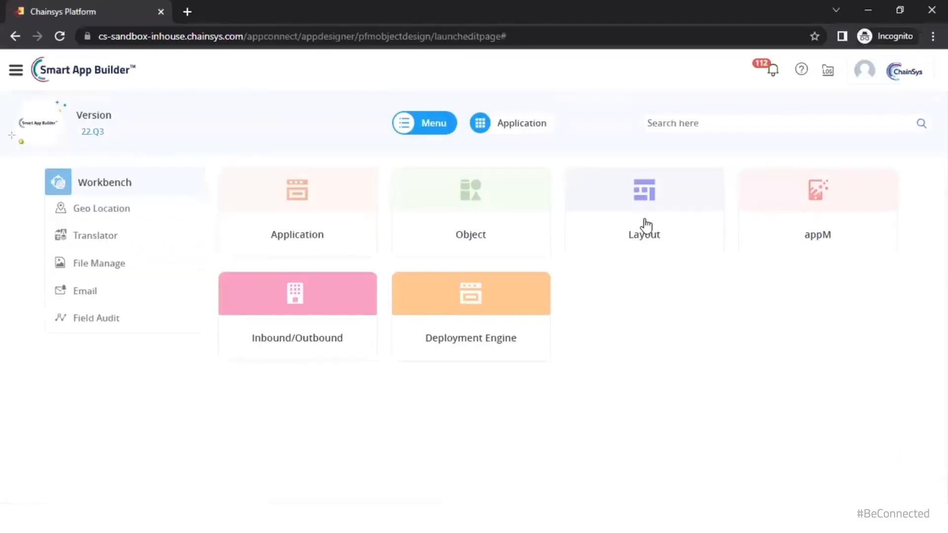
Begin a Layout from the Standard Template, choose the Entry page type, and continue
click(646, 226)
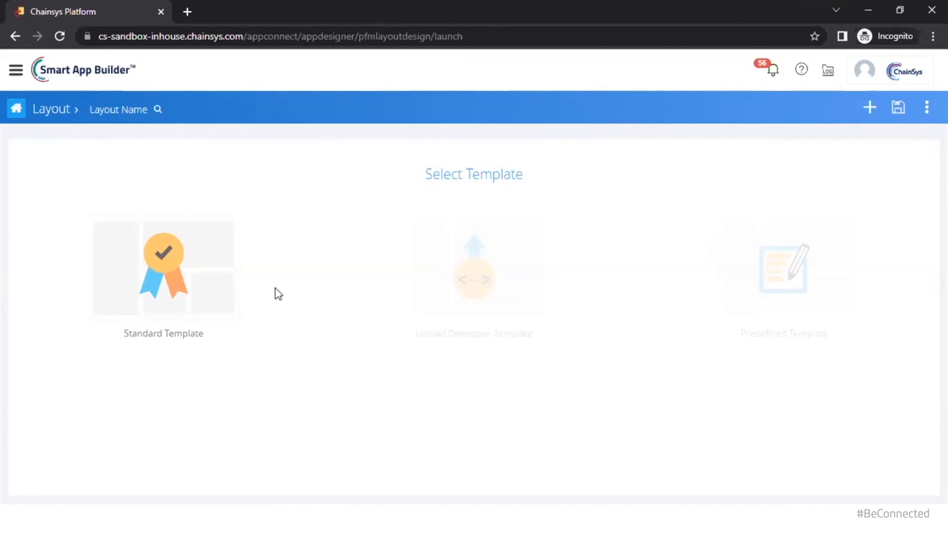
mouse_move(491, 319)
click(192, 305)
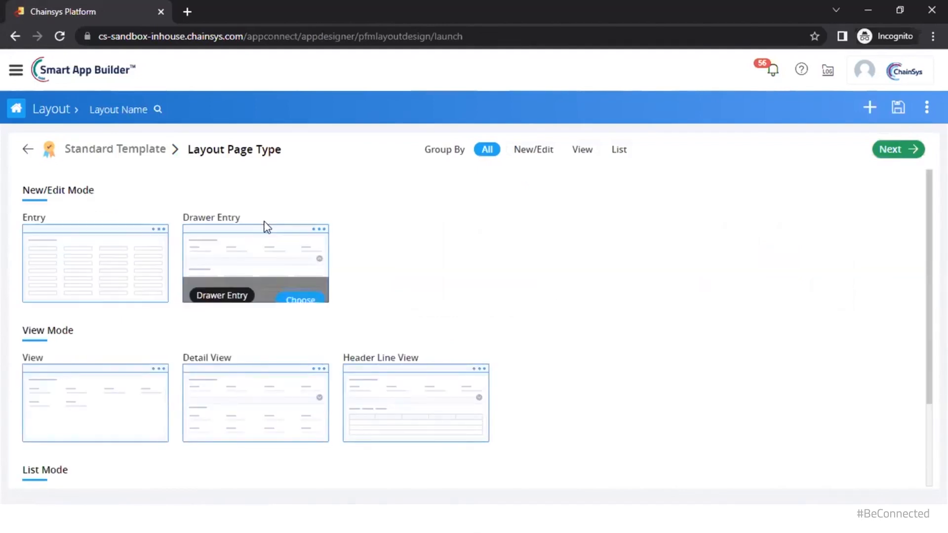
scroll(59, 350, down, 2)
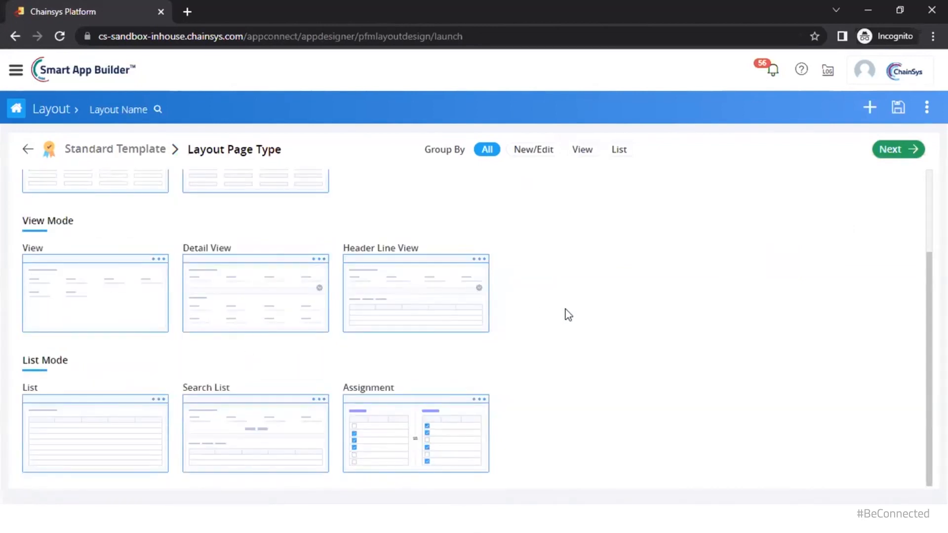
scroll(565, 309, up, 1)
mouse_move(114, 232)
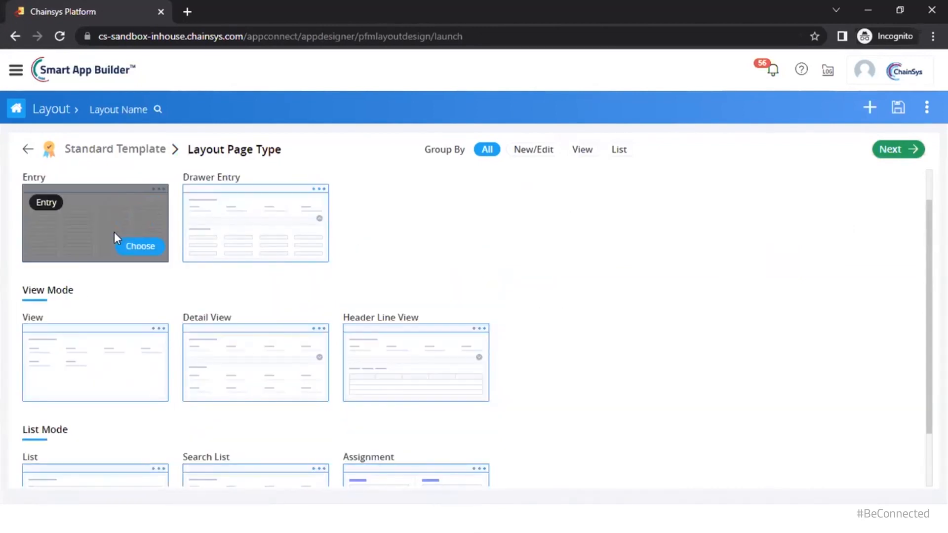
click(88, 223)
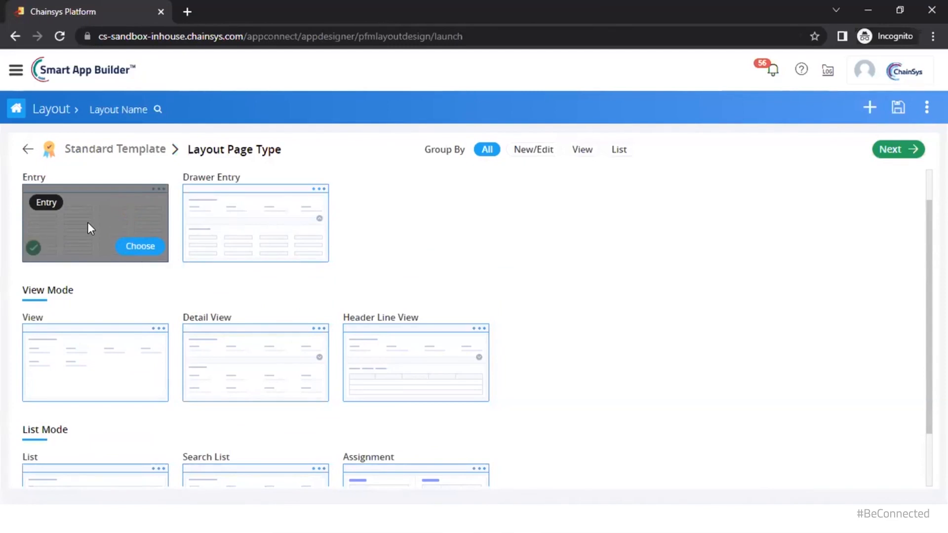
click(905, 159)
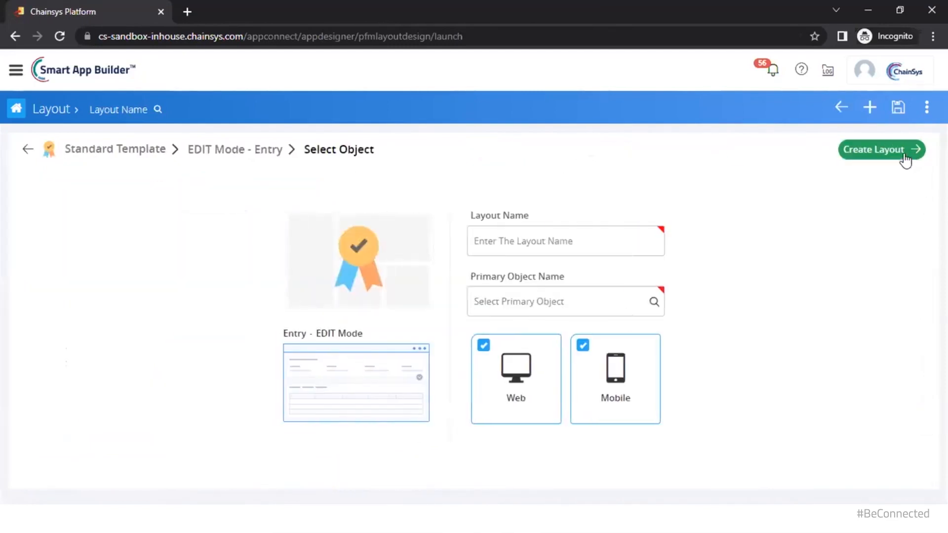
click(578, 246)
text(Em)
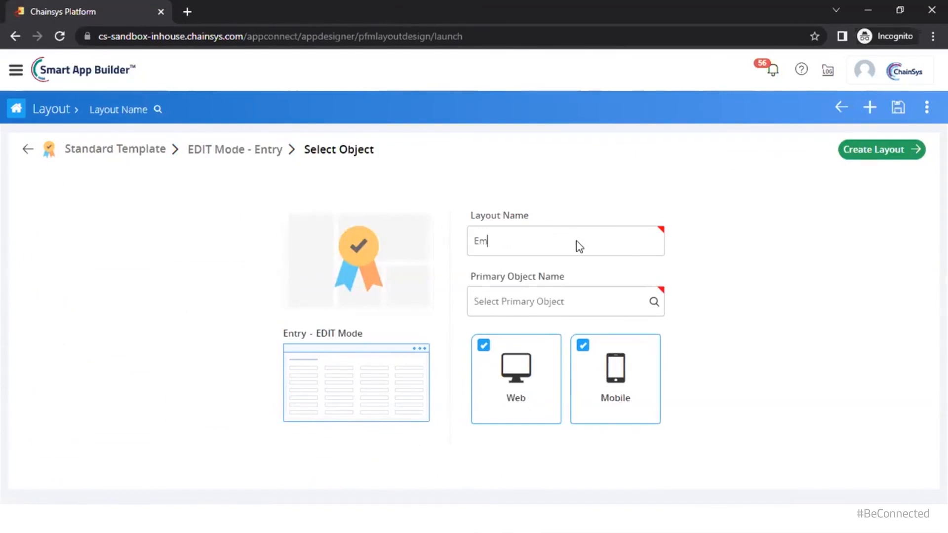
text(ployee_Entry_Chainsys)
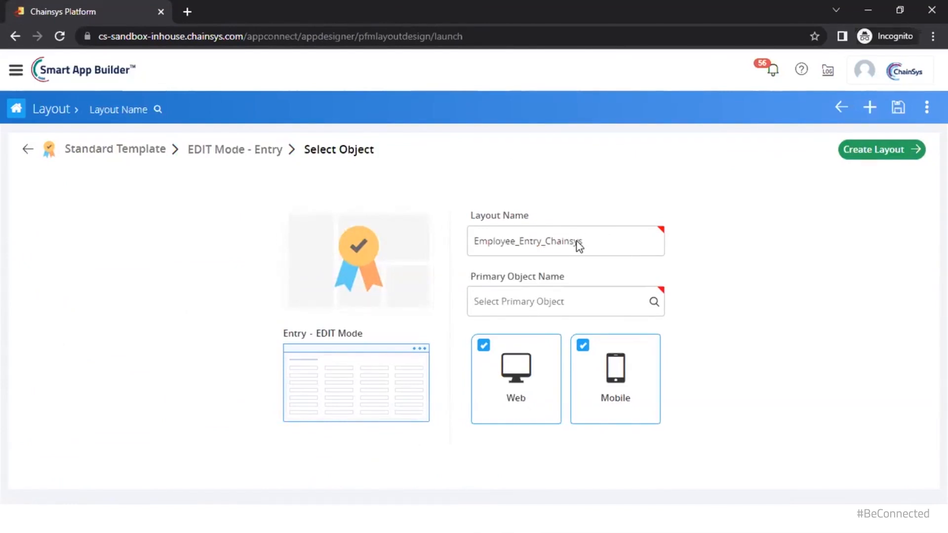
key(Tab)
click(118, 109)
text(e)
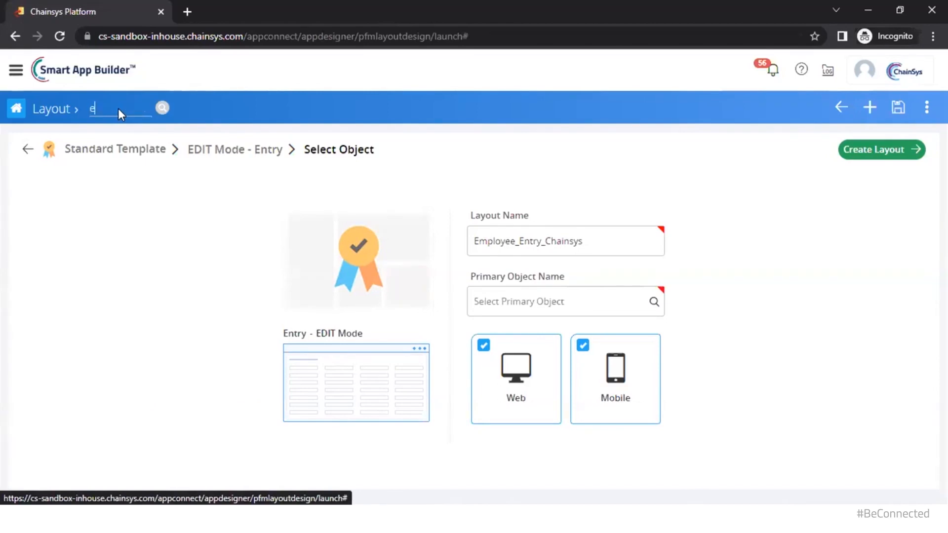
text(mployeedetail_entr)
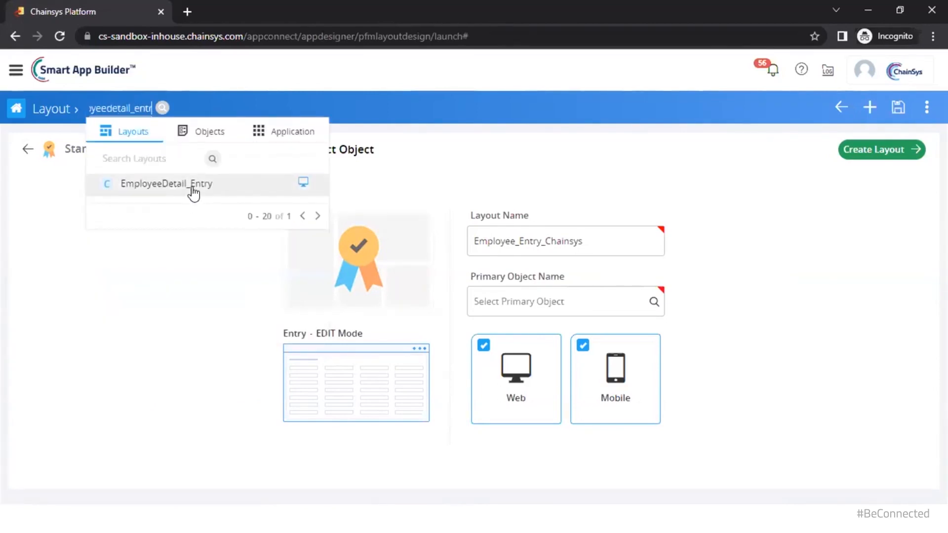
click(191, 186)
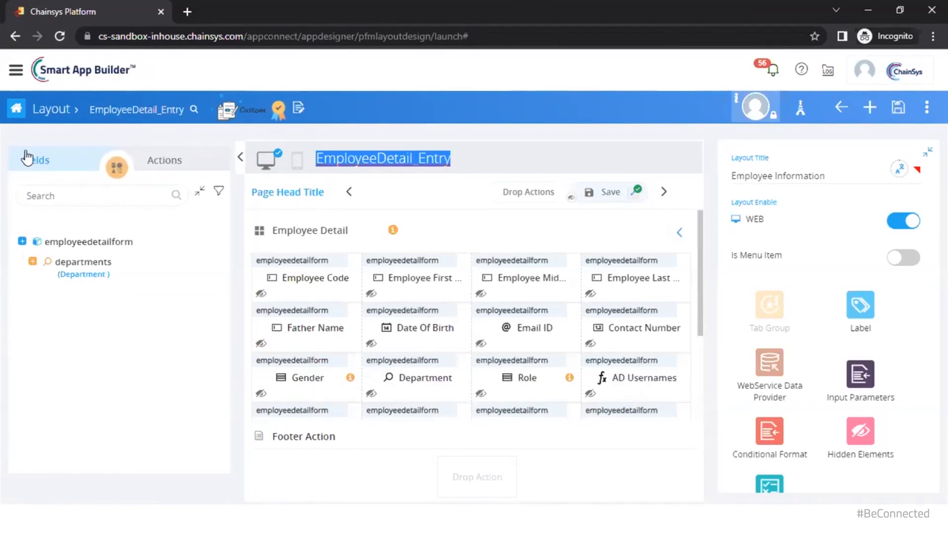
Show employeedetailform's Actions and its Conditional Format rules, then switch to the Employee Information app
click(22, 241)
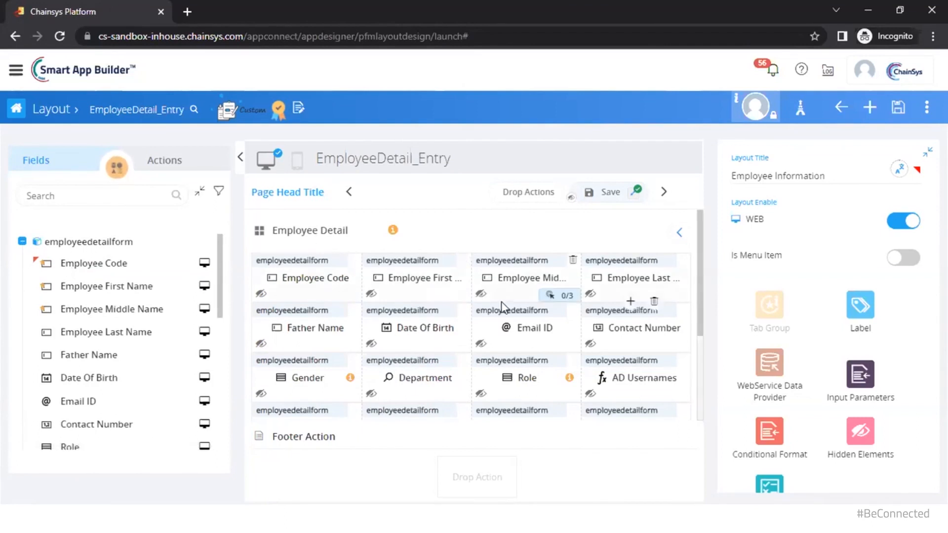
click(173, 166)
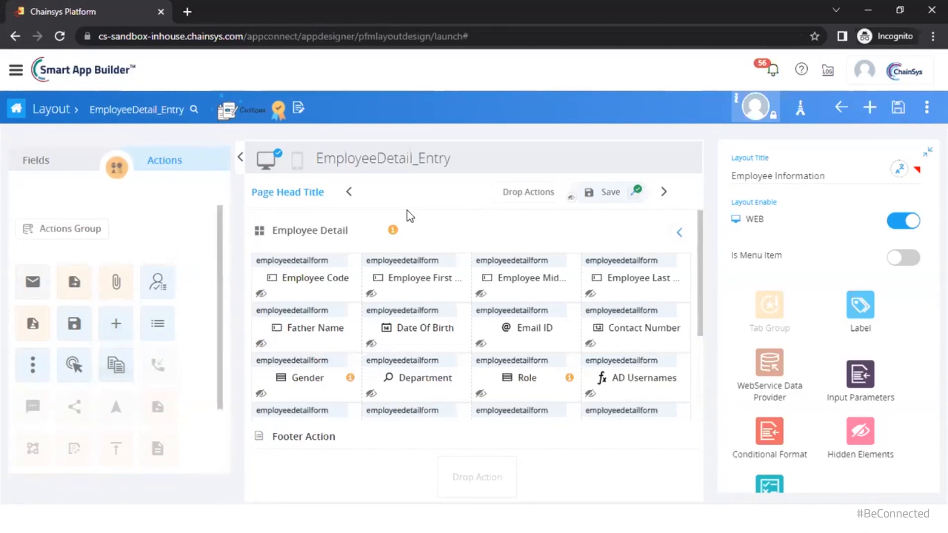
click(119, 173)
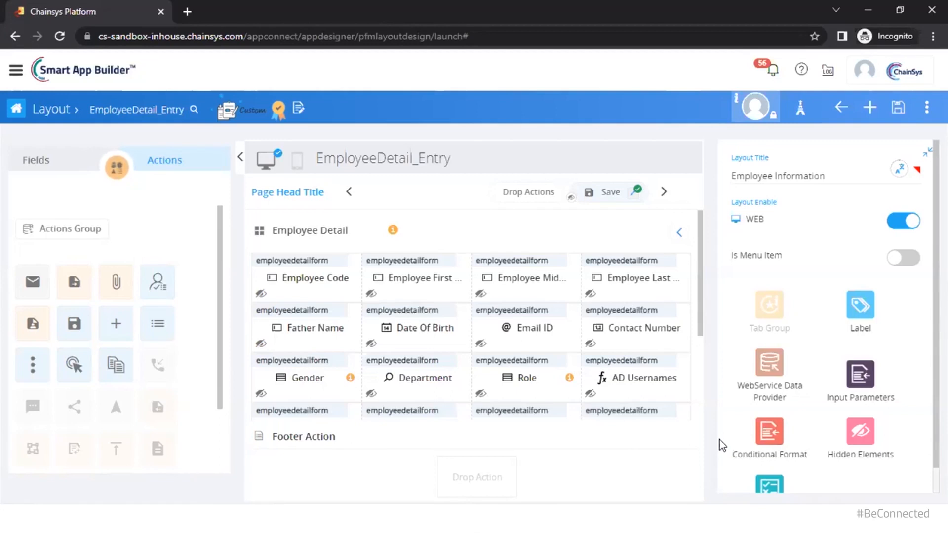
click(774, 443)
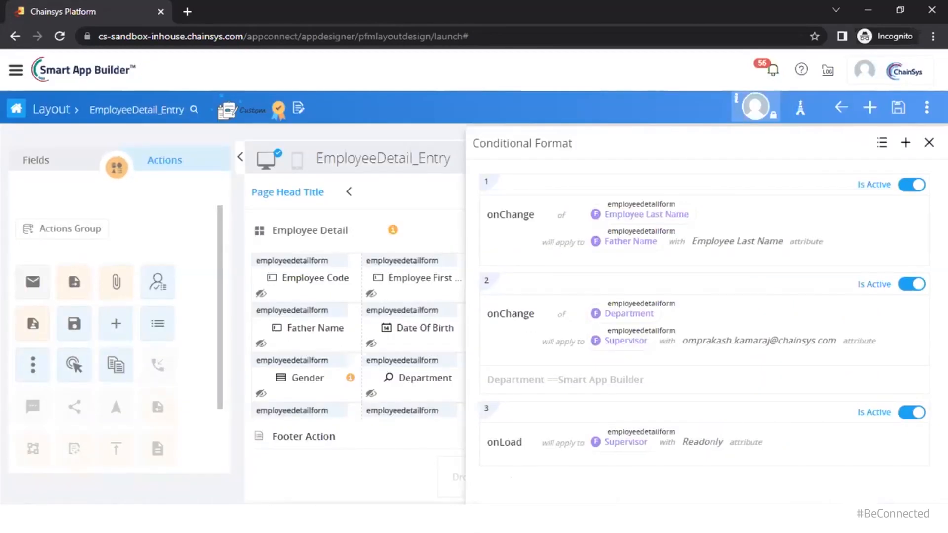
mouse_move(435, 498)
click(398, 450)
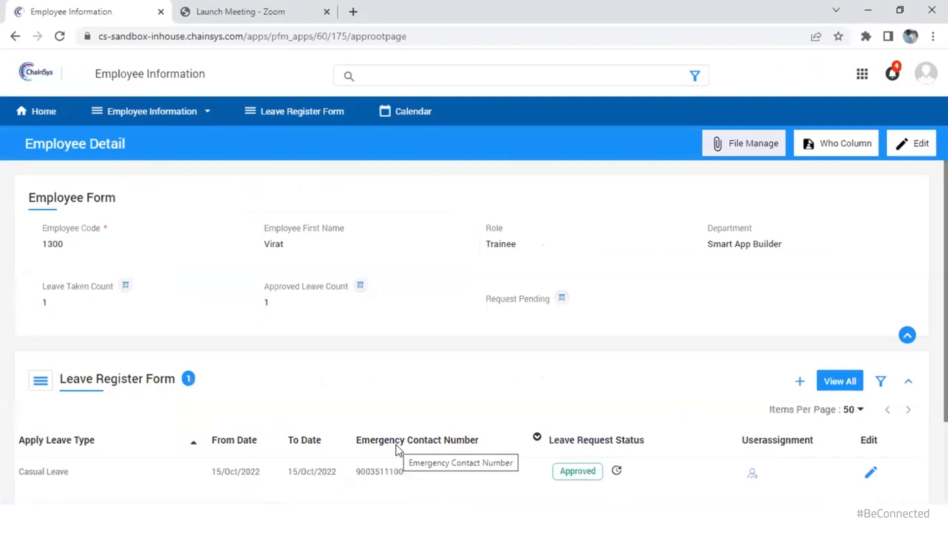
Start a new employee record from the employee pages list
click(170, 113)
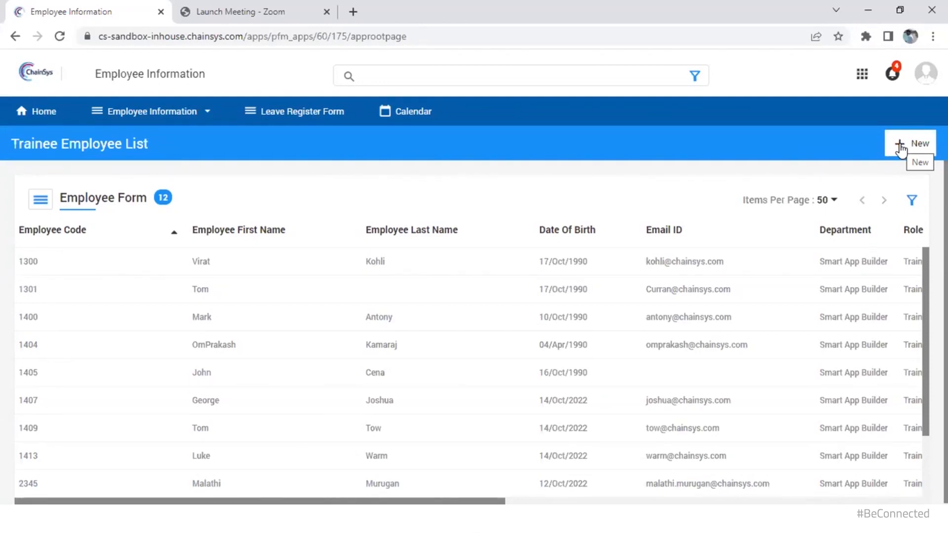
click(899, 147)
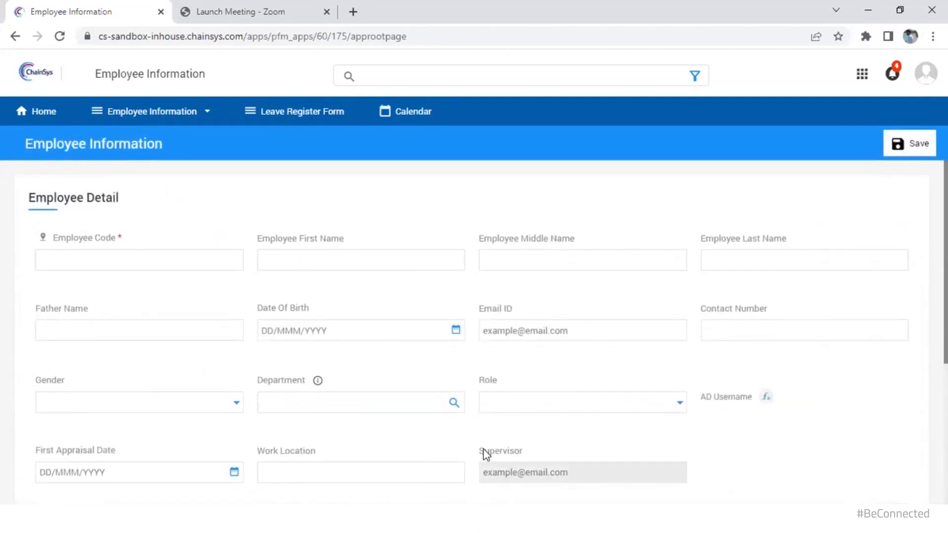
scroll(501, 452, down, 1)
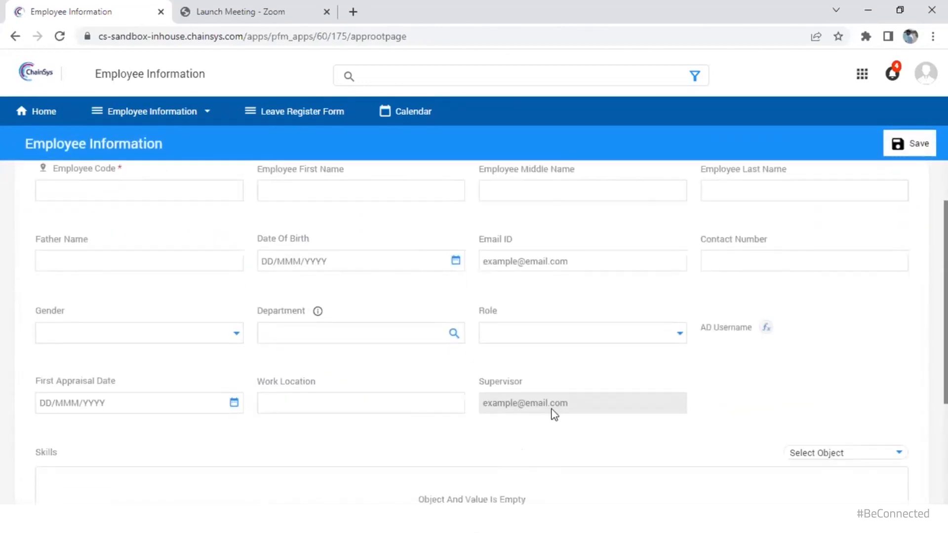
scroll(670, 413, up, 1)
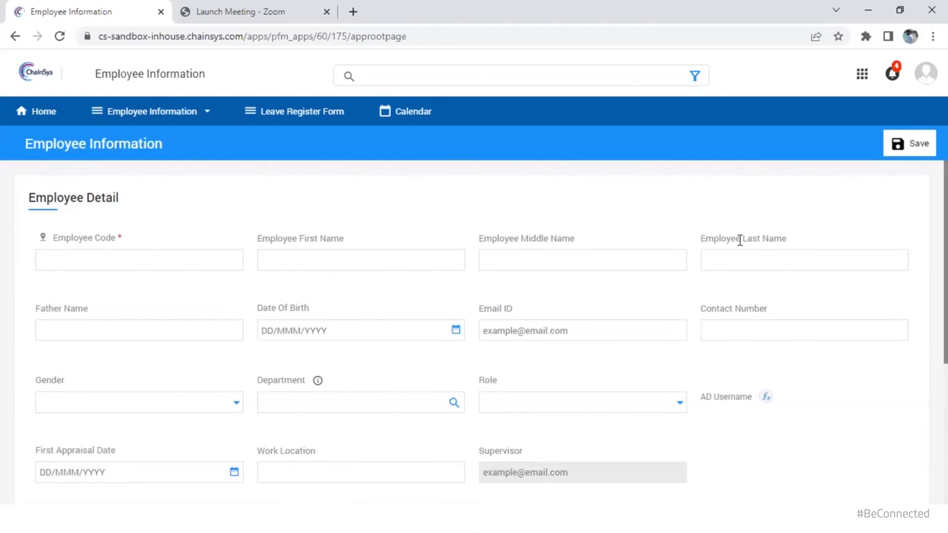
Enter the employee's last name and pick Smart App Builder as the Department
click(758, 267)
text(A)
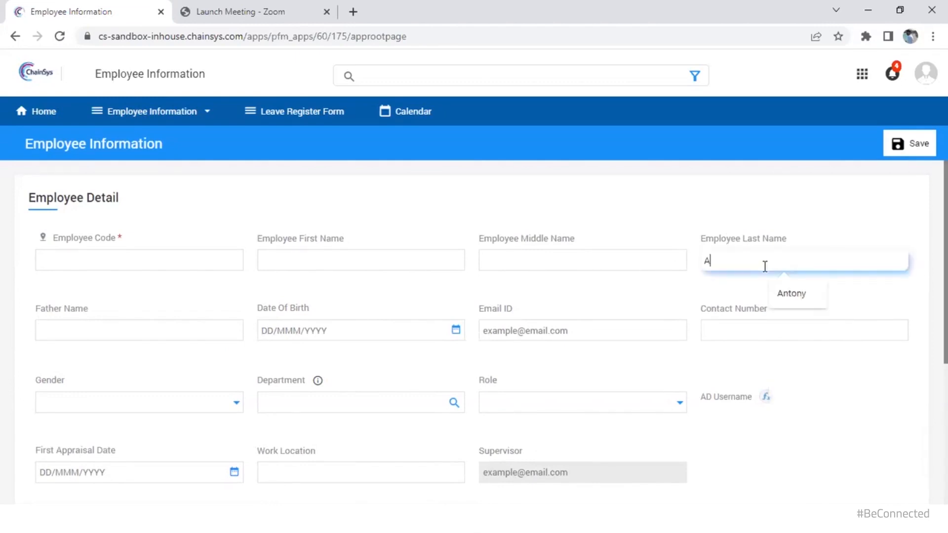
text(ntony)
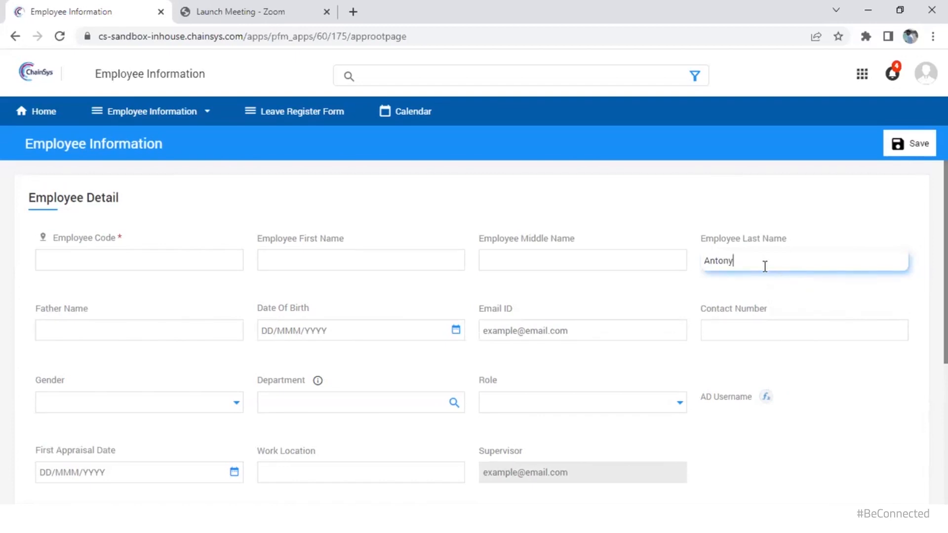
key(Tab)
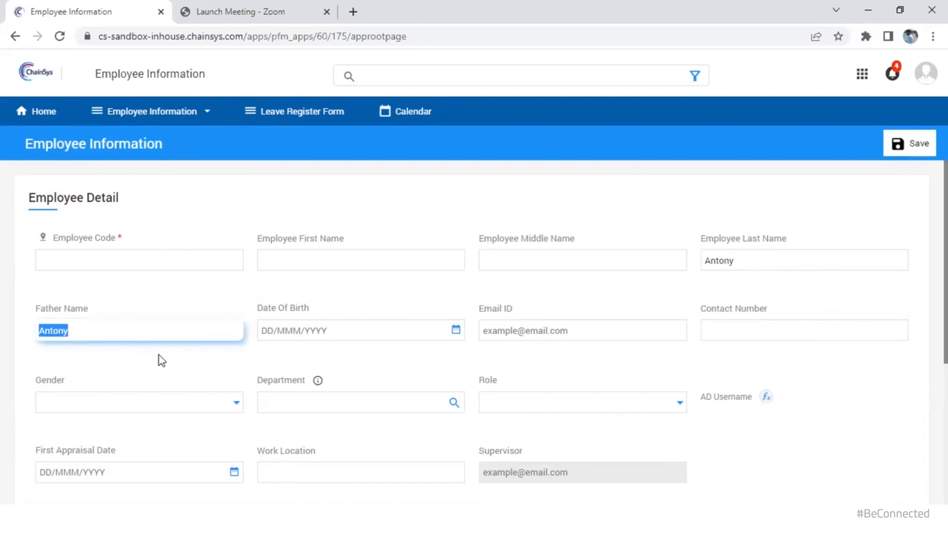
click(283, 387)
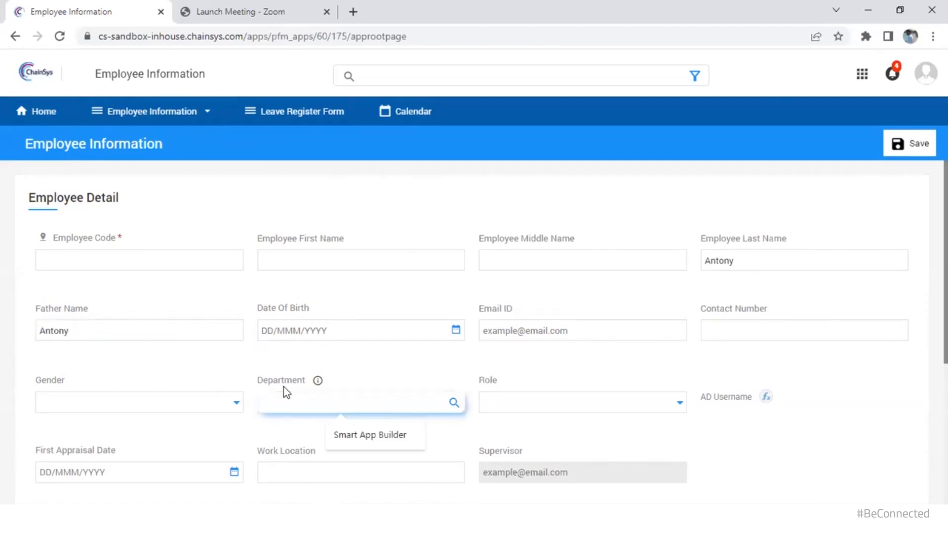
click(311, 401)
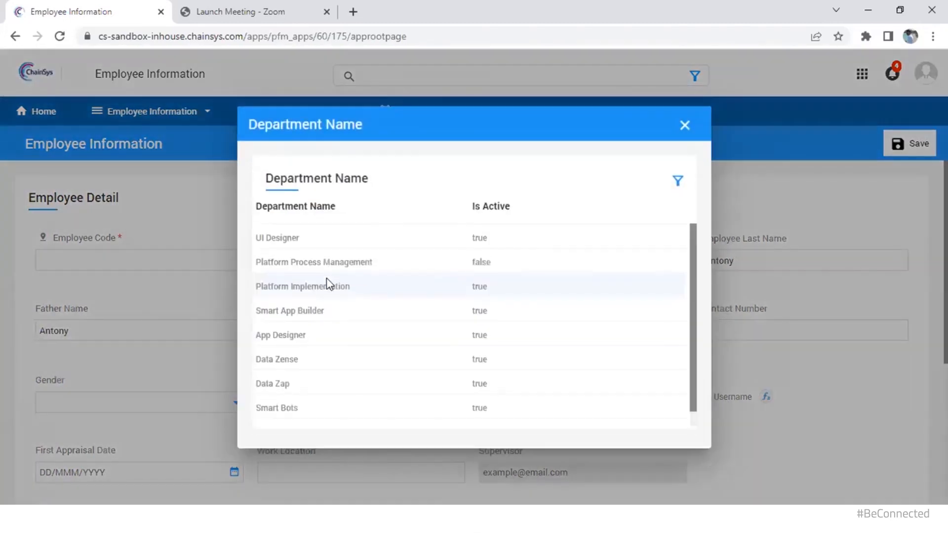
click(310, 311)
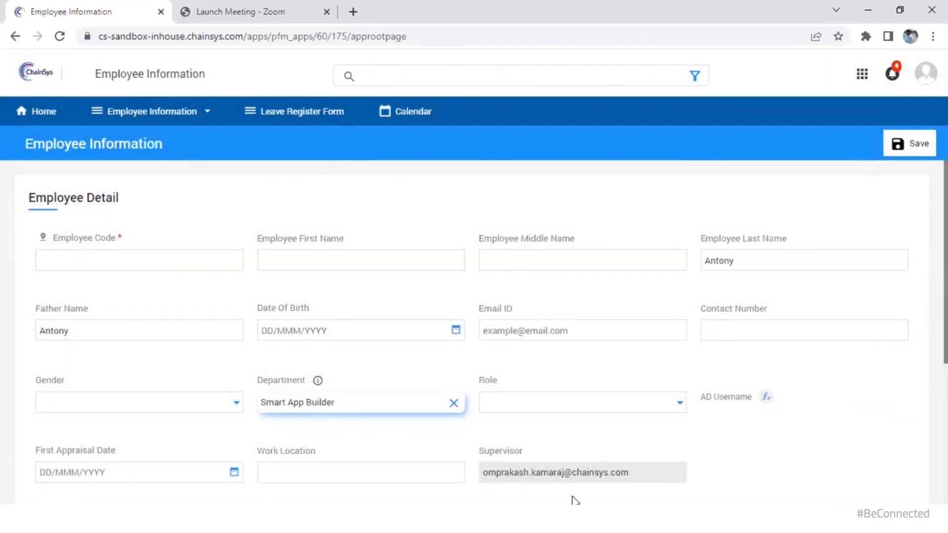
Back in Smart App Builder, add a conditional format rule triggered by the onLoad event
mouse_move(459, 519)
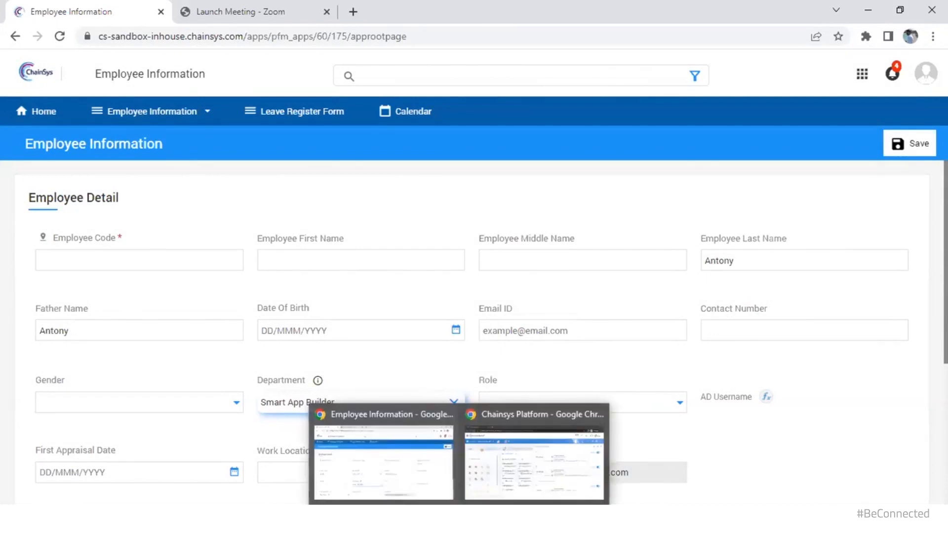
click(523, 460)
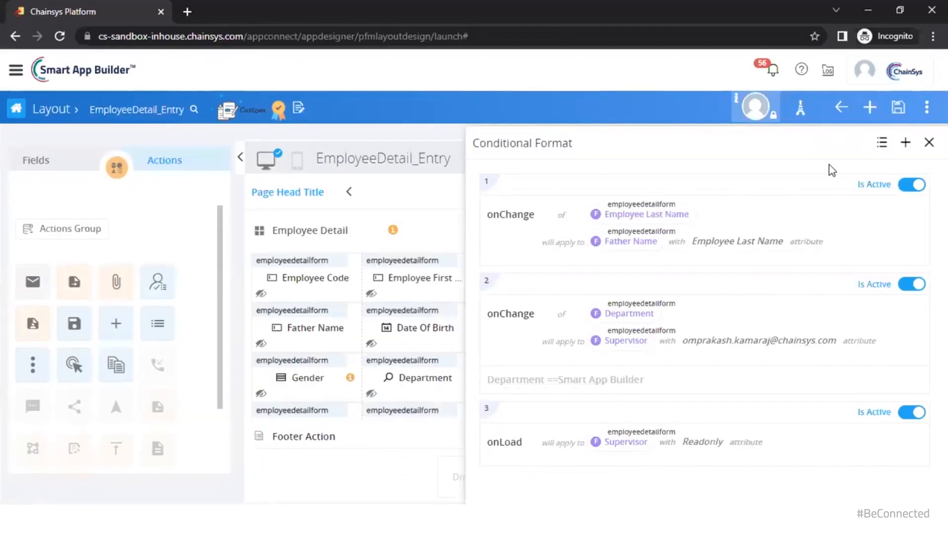
click(904, 146)
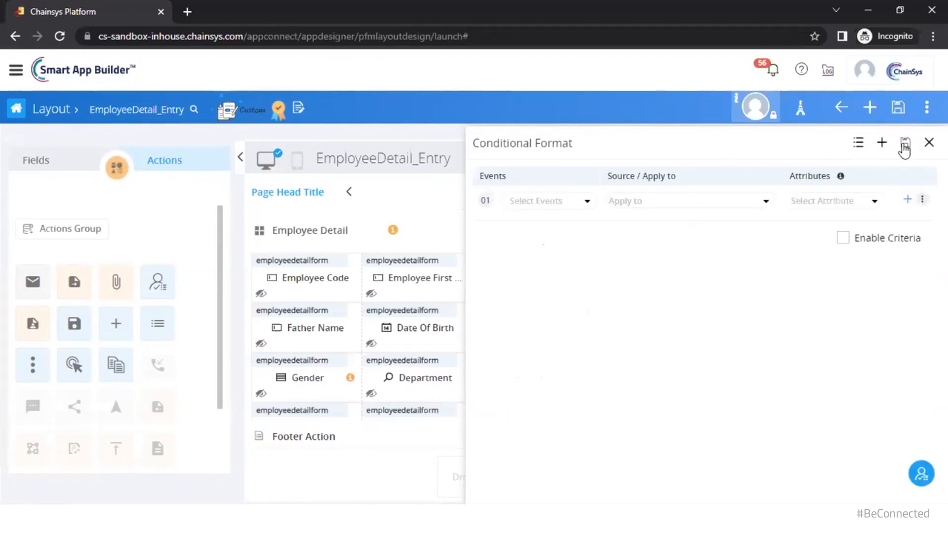
click(533, 200)
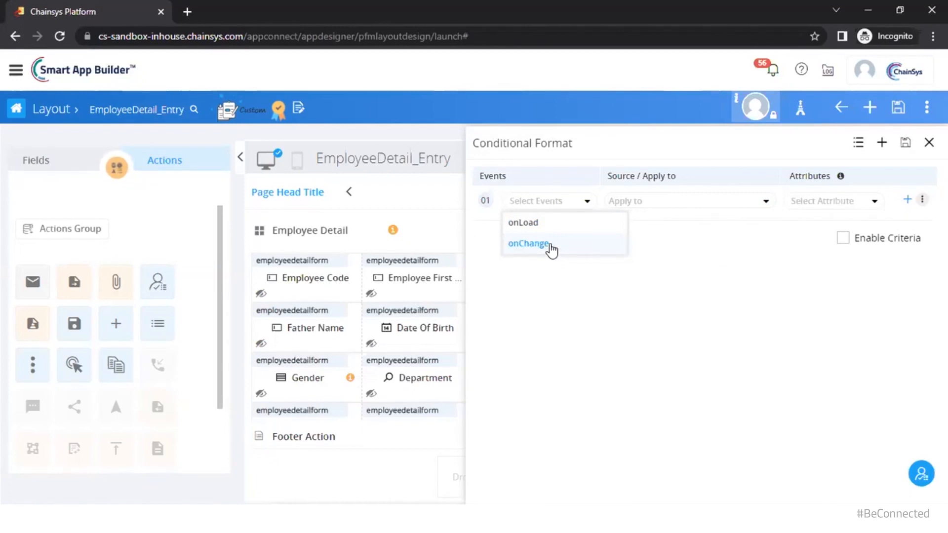
click(533, 223)
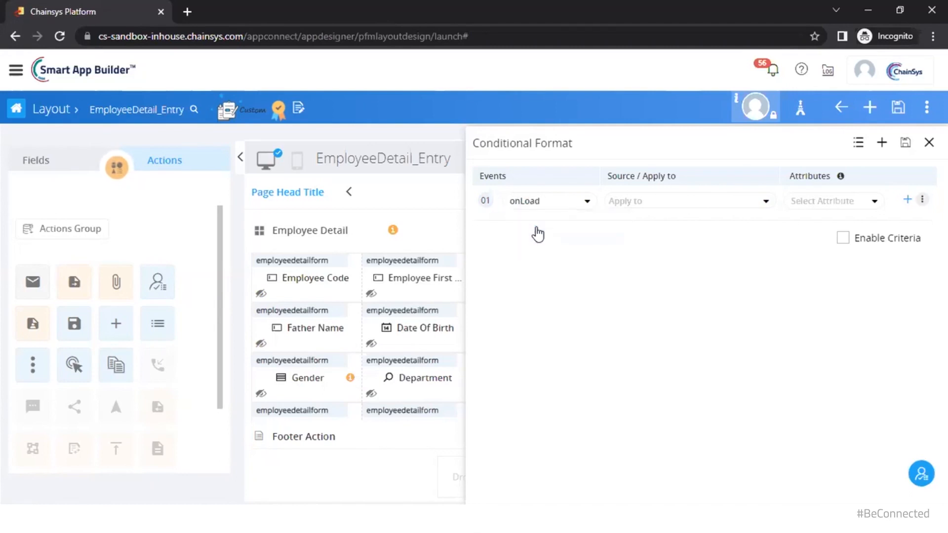
Apply the rule to the Supervisor field with the Readonly attribute
click(685, 203)
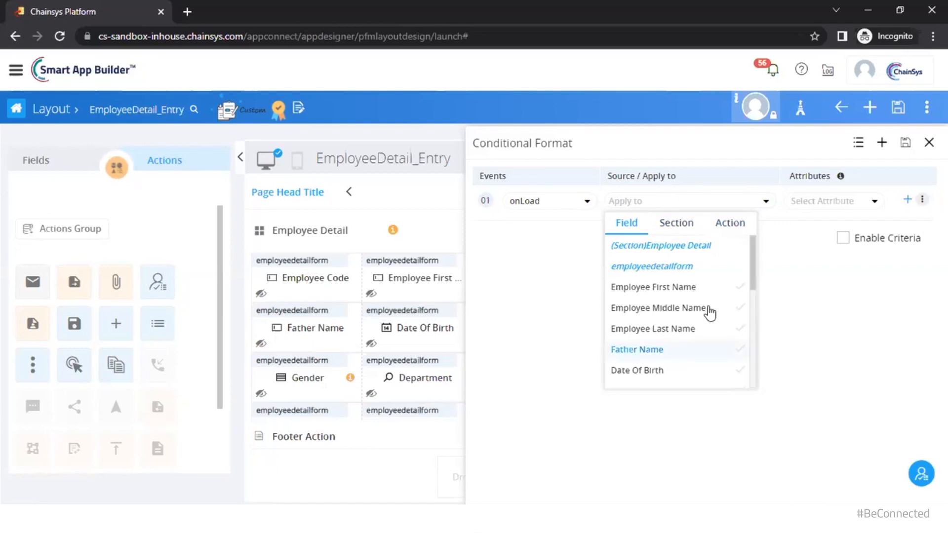
scroll(729, 338, down, 3)
scroll(701, 361, down, 2)
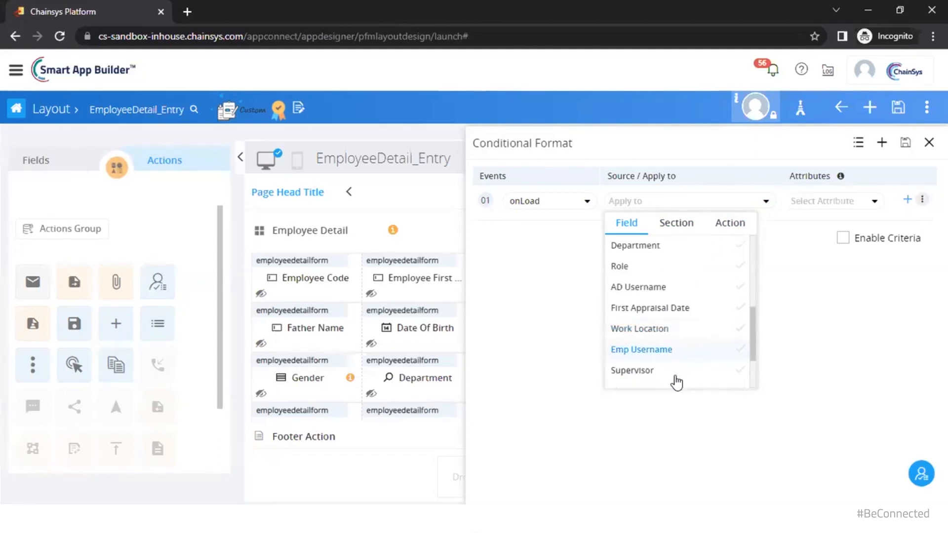
click(674, 371)
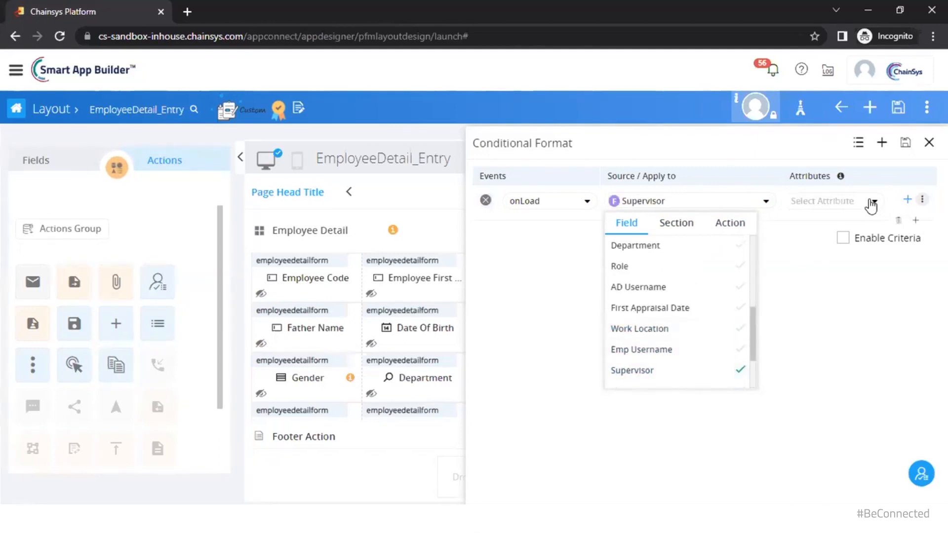
click(871, 203)
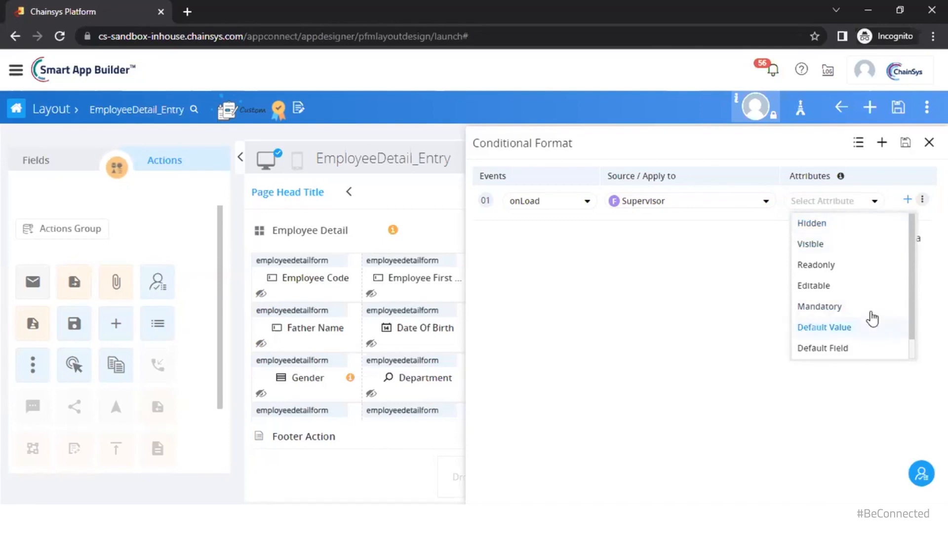
scroll(854, 354, down, 1)
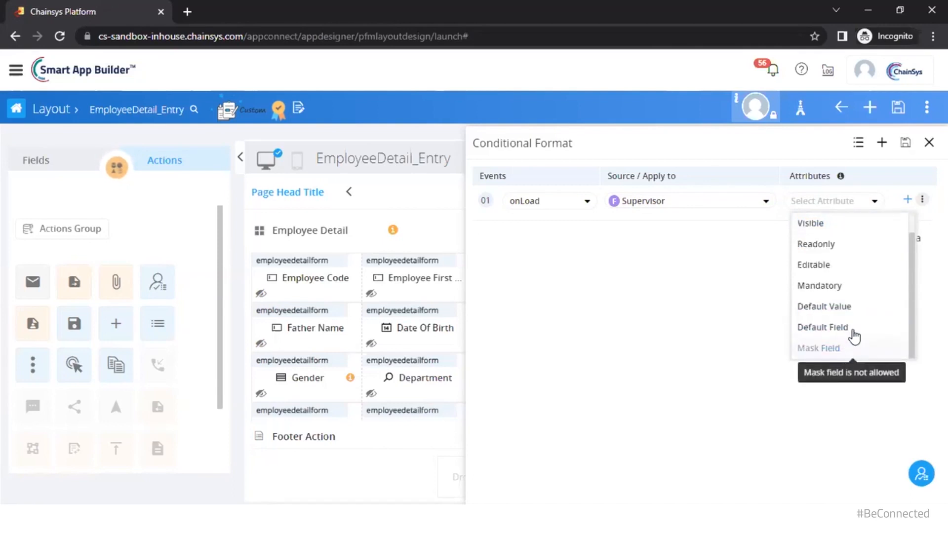
scroll(854, 336, up, 1)
click(829, 262)
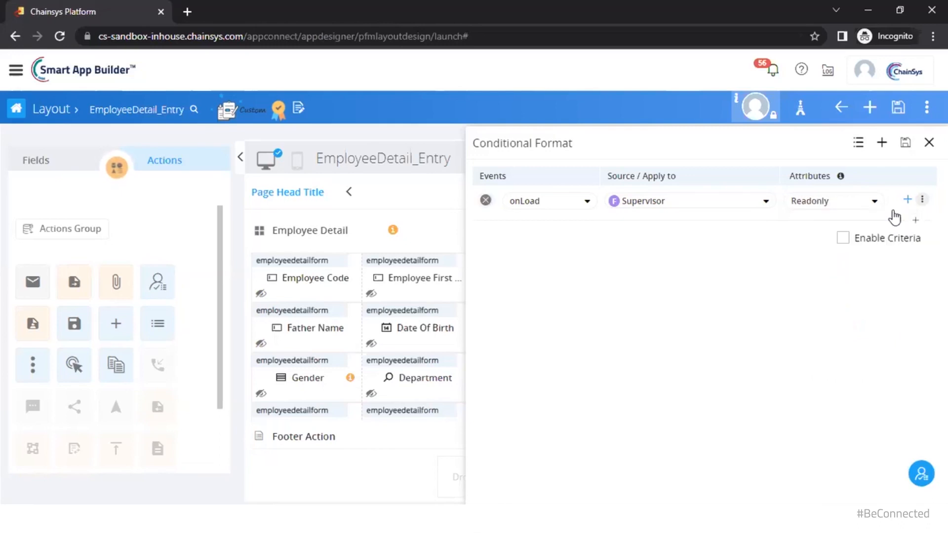
click(921, 202)
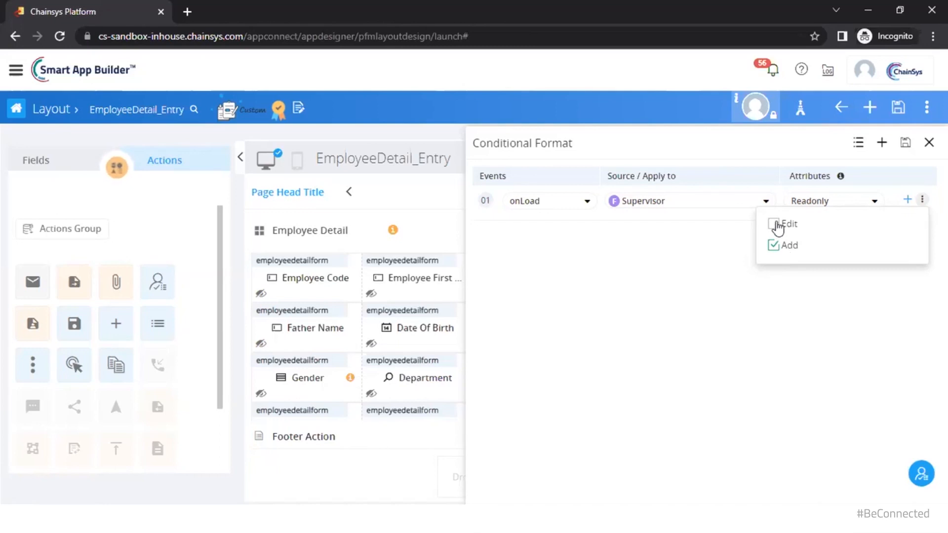
click(804, 287)
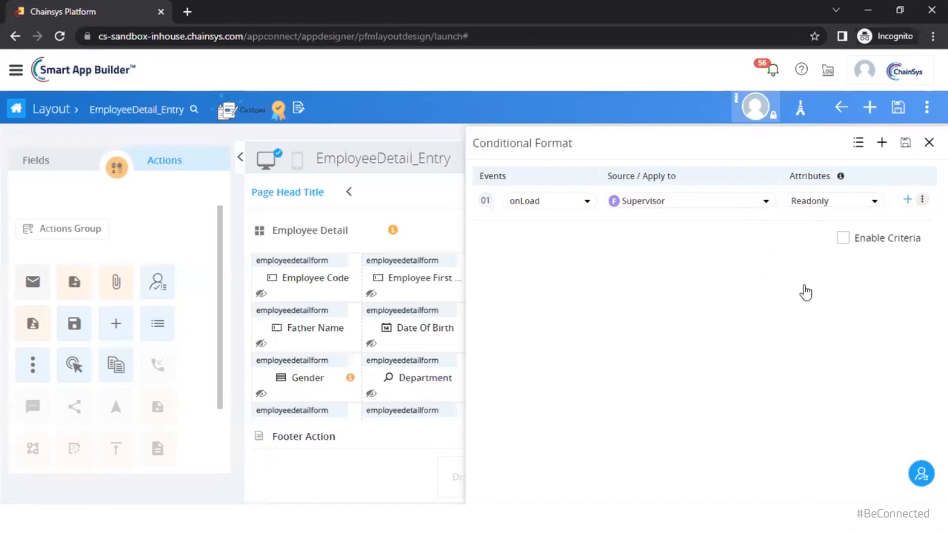
Tick Enable Criteria, check the condition and Assigned Users, then cancel and close the Conditional Format panel
click(842, 238)
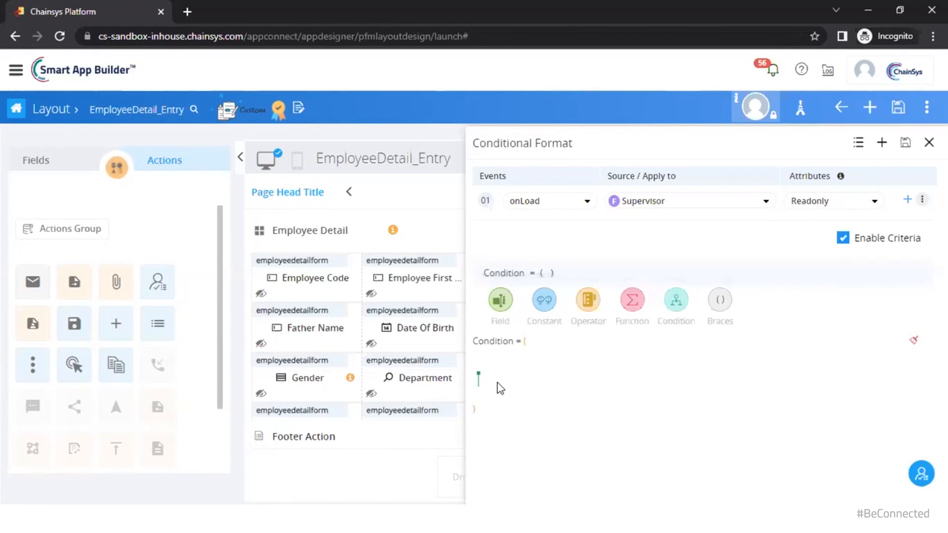
click(768, 406)
click(920, 476)
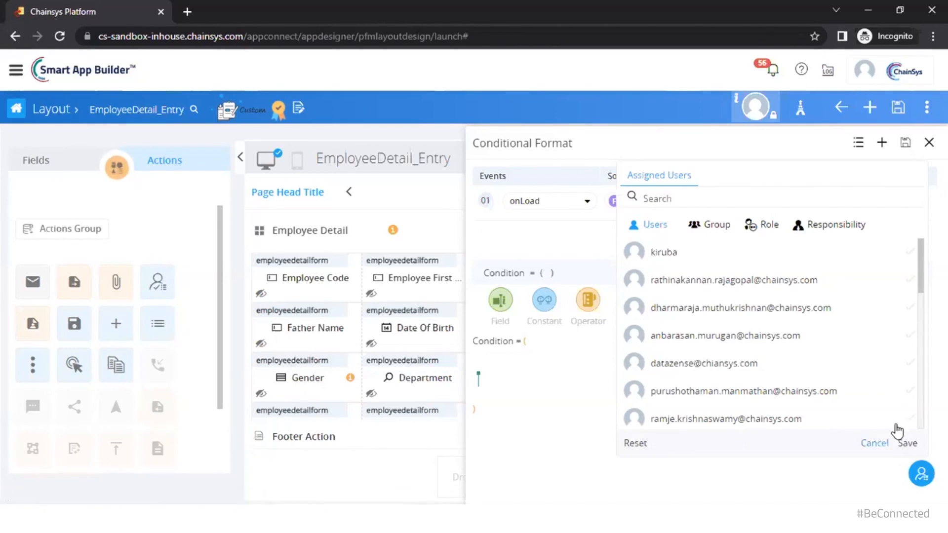
click(874, 443)
click(929, 143)
scroll(841, 355, down, 1)
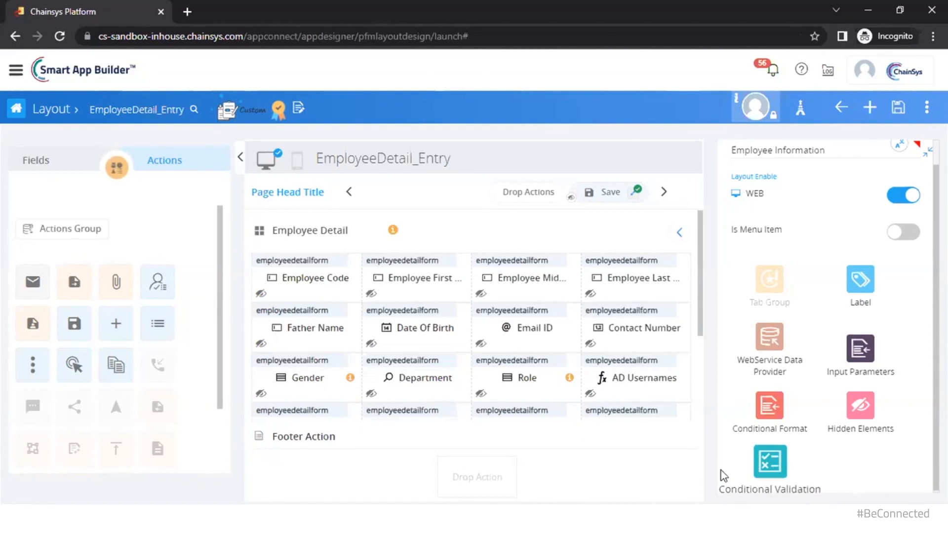
In the Employee Information app, enter employee code 1301 and first name Steve to generate AD Username Stev1301
click(459, 519)
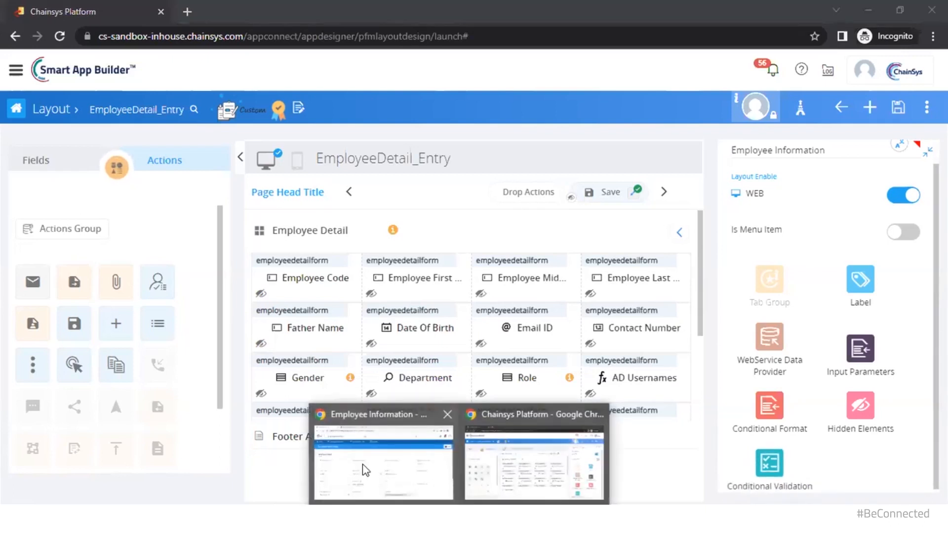
click(364, 468)
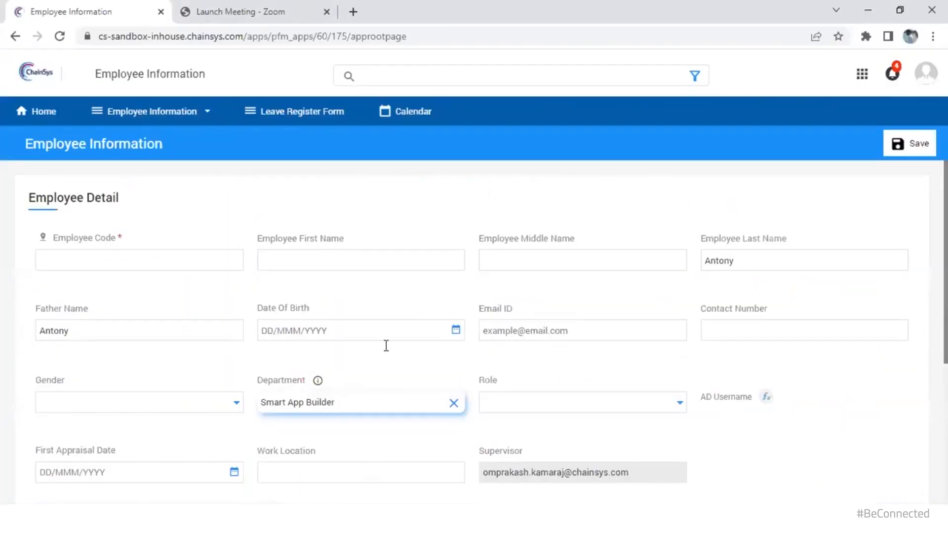
click(48, 270)
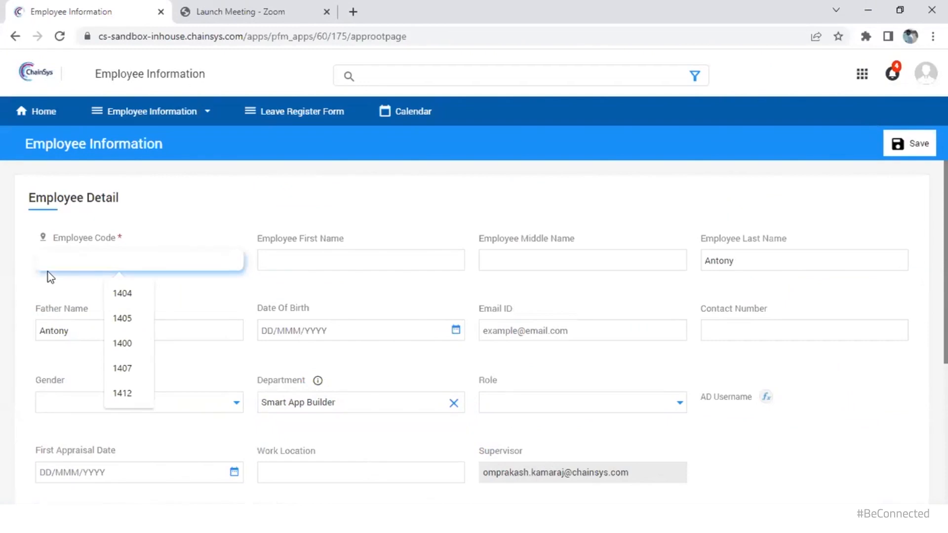
text(1301)
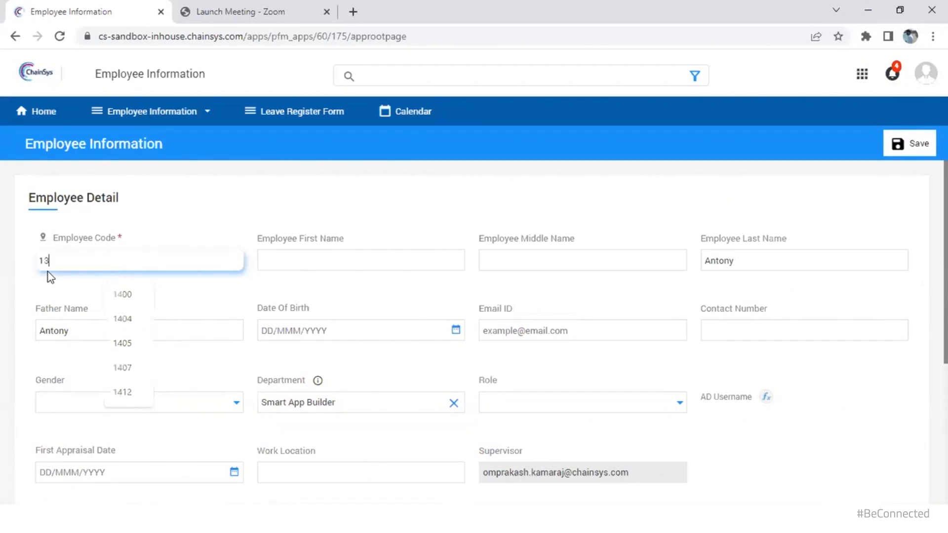
click(325, 263)
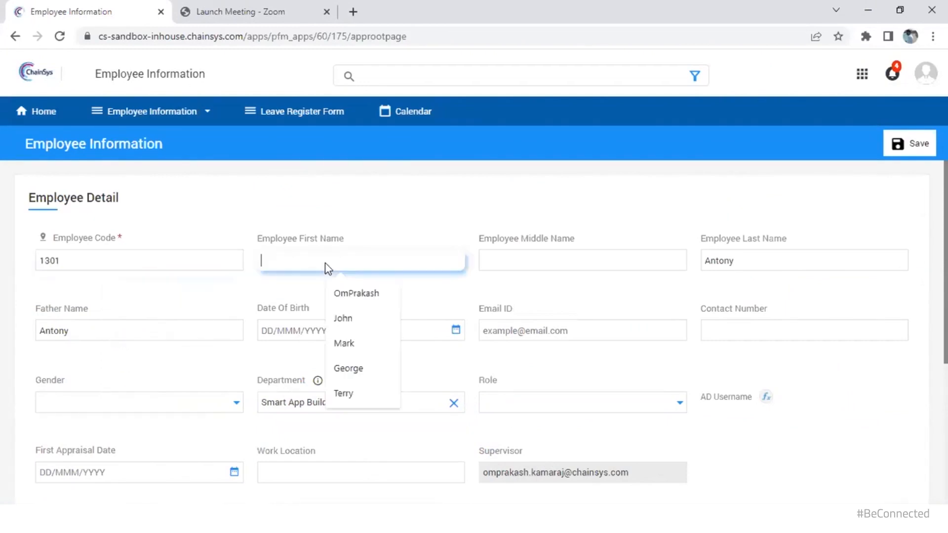
text(Steve)
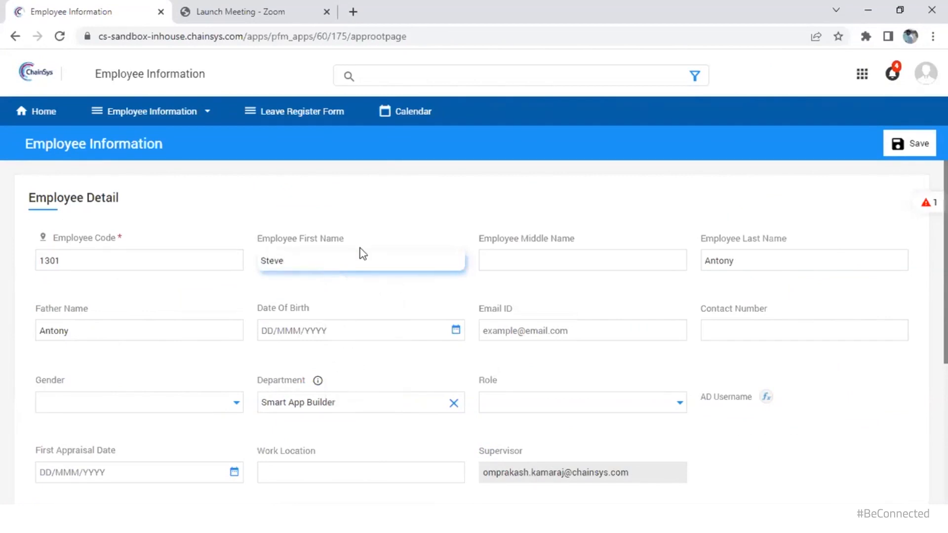
key(Tab)
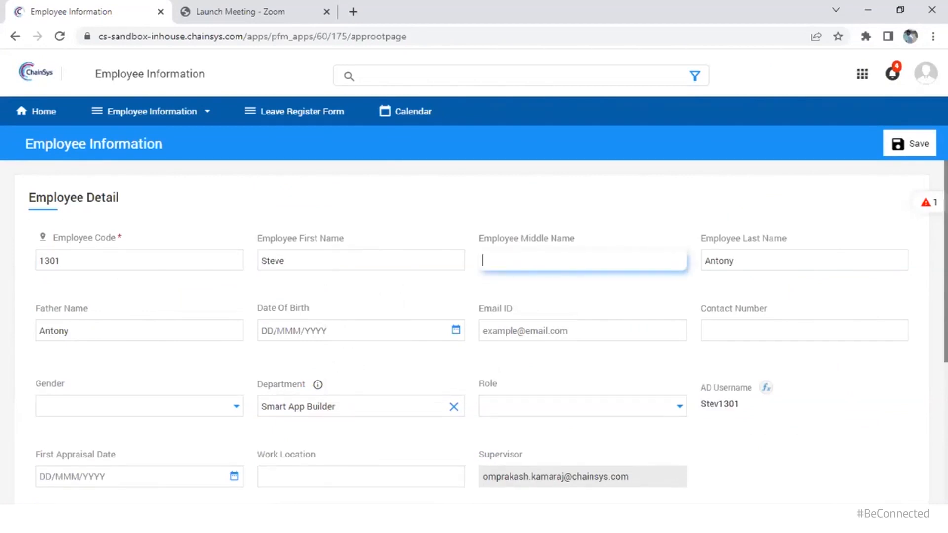
click(929, 203)
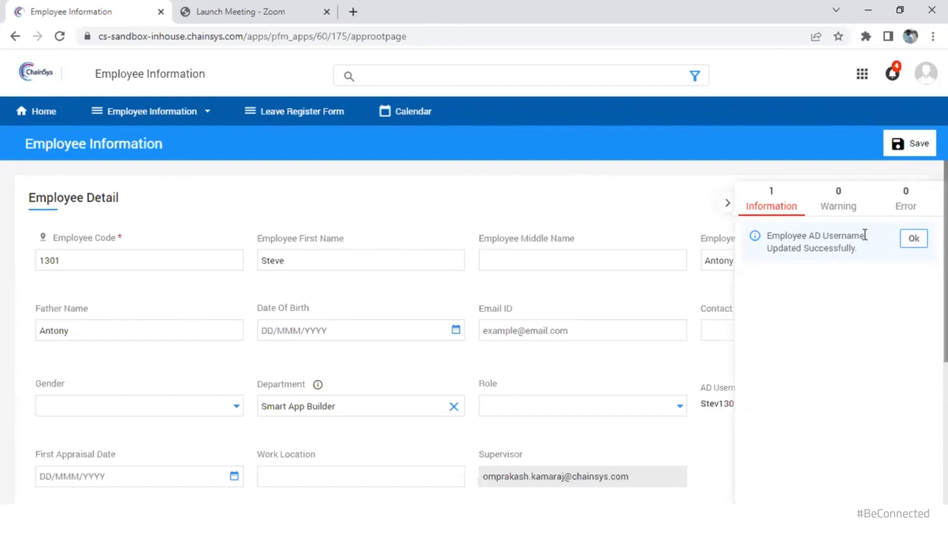
click(902, 247)
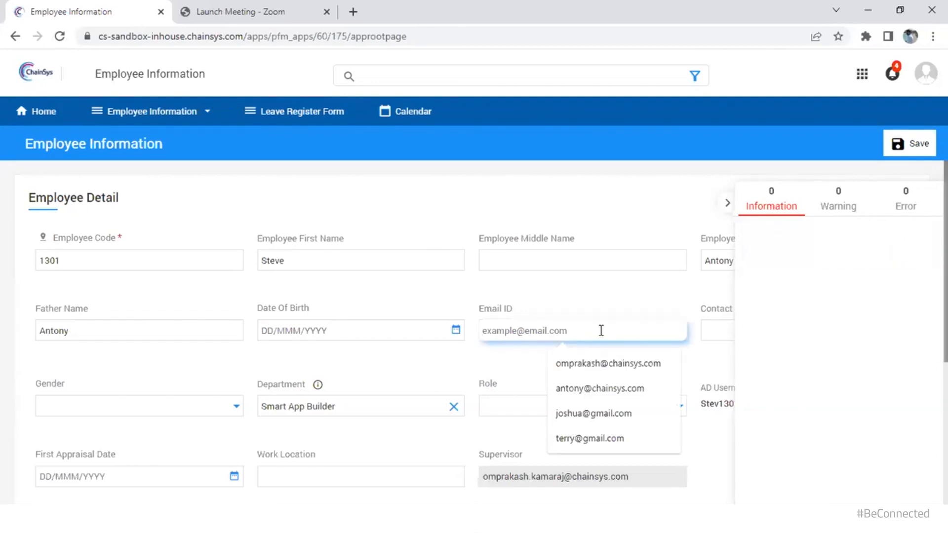
click(705, 228)
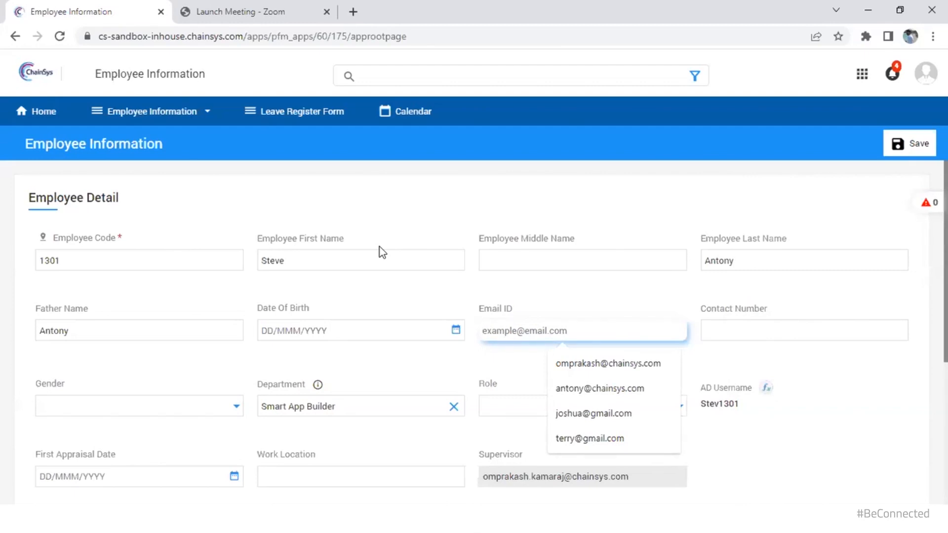
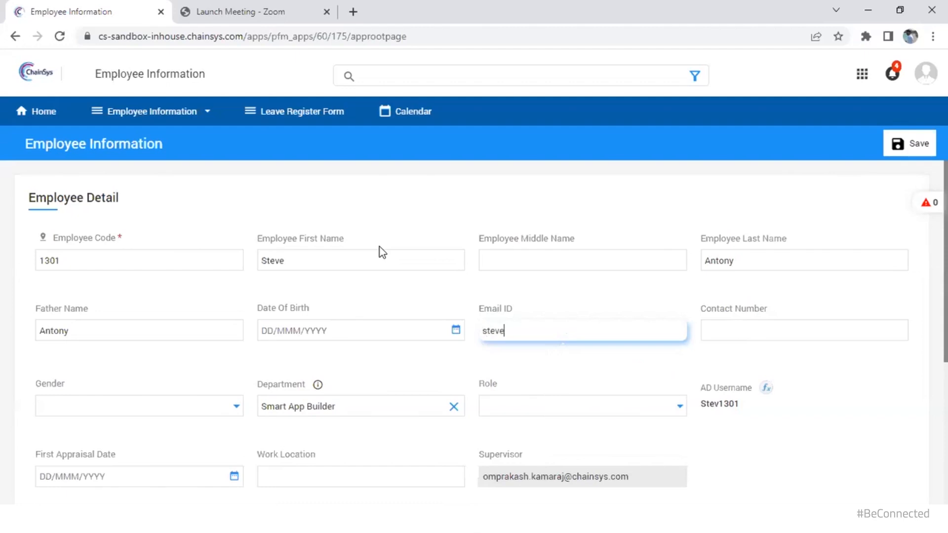
key(Tab)
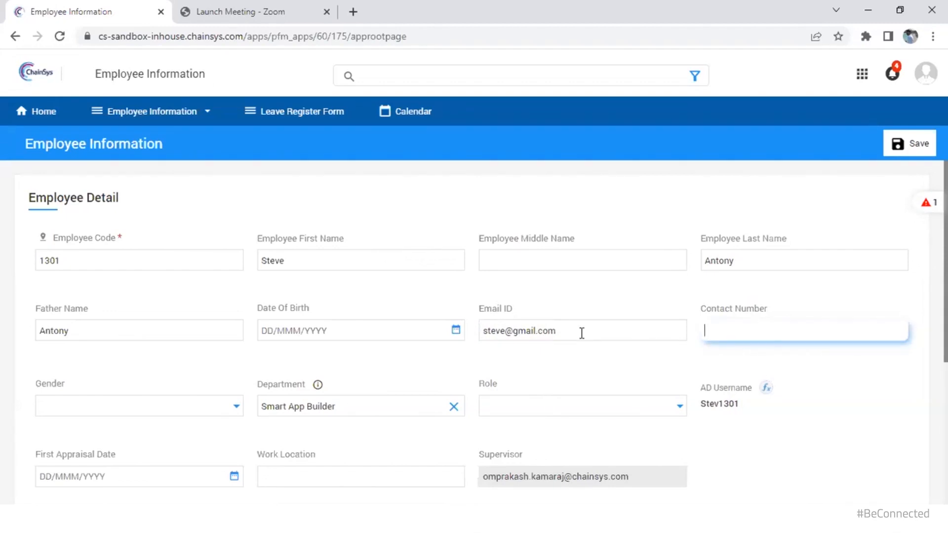
Check the official-email error message, then return to the Smart App Builder layout
click(927, 202)
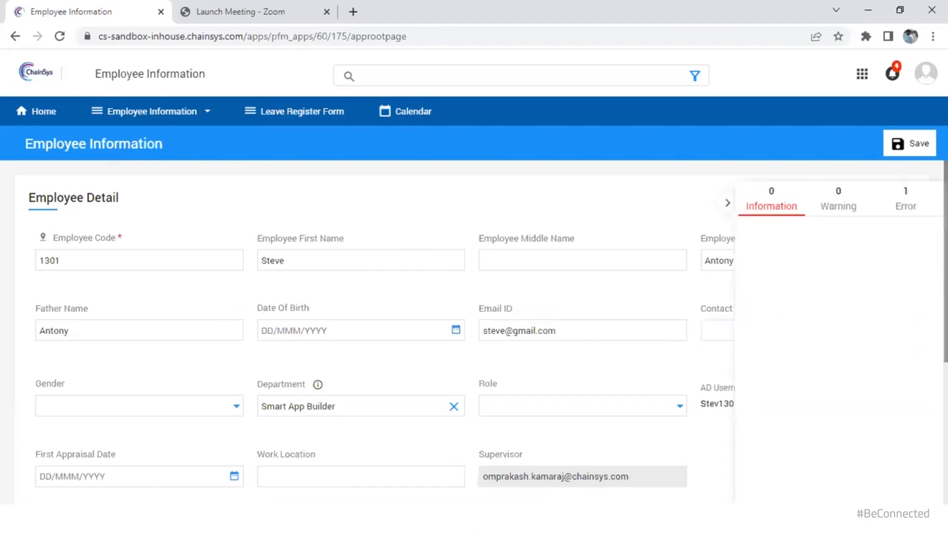
click(907, 206)
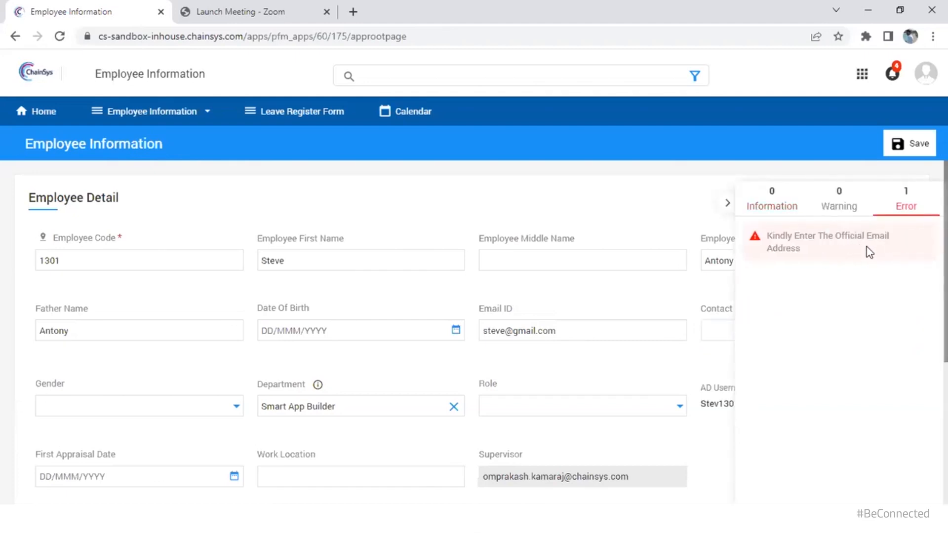
click(575, 332)
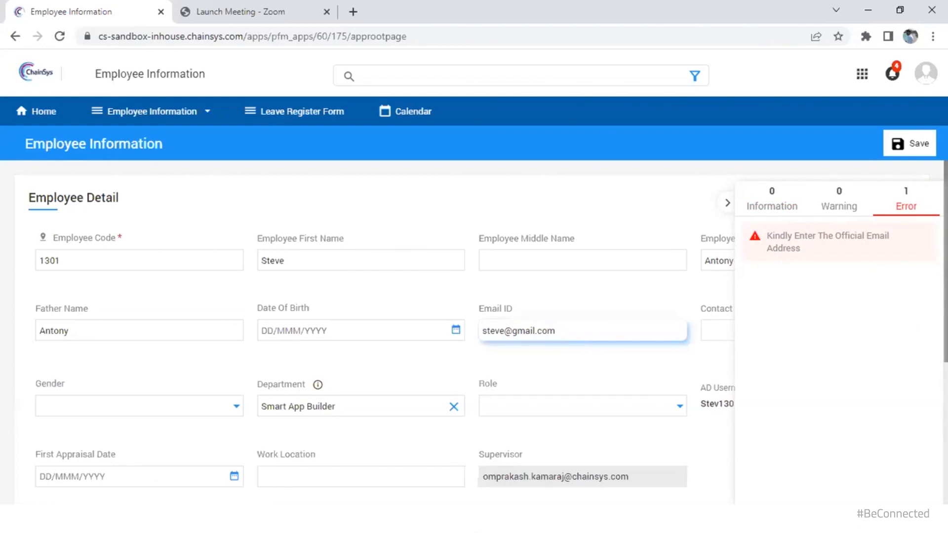
click(461, 518)
click(535, 463)
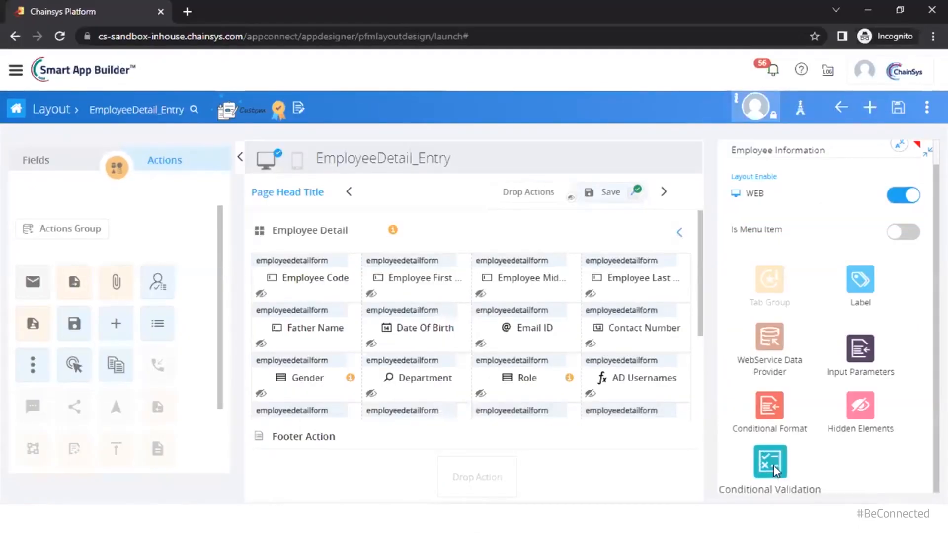
Open the Email Validation conditional rule and review its onChange trigger on the emailid field
click(772, 466)
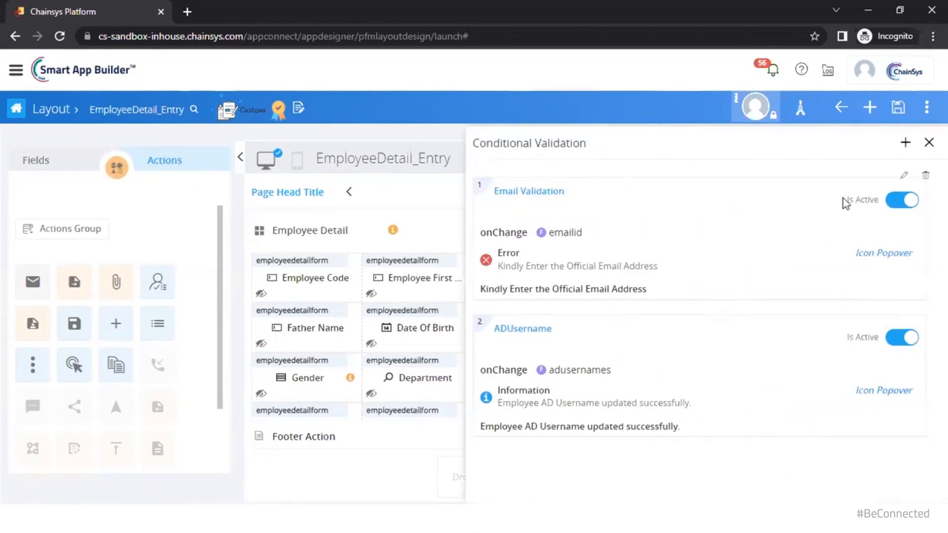
click(894, 199)
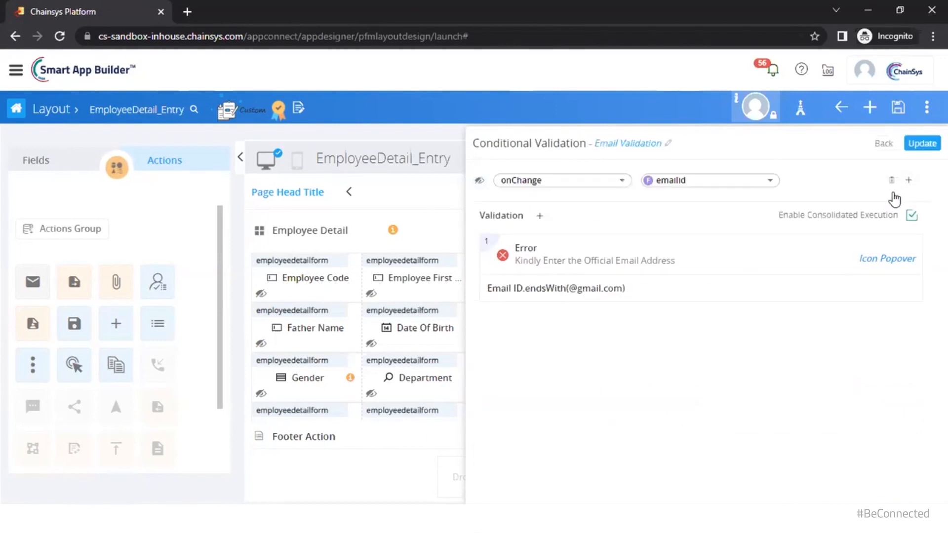
click(623, 183)
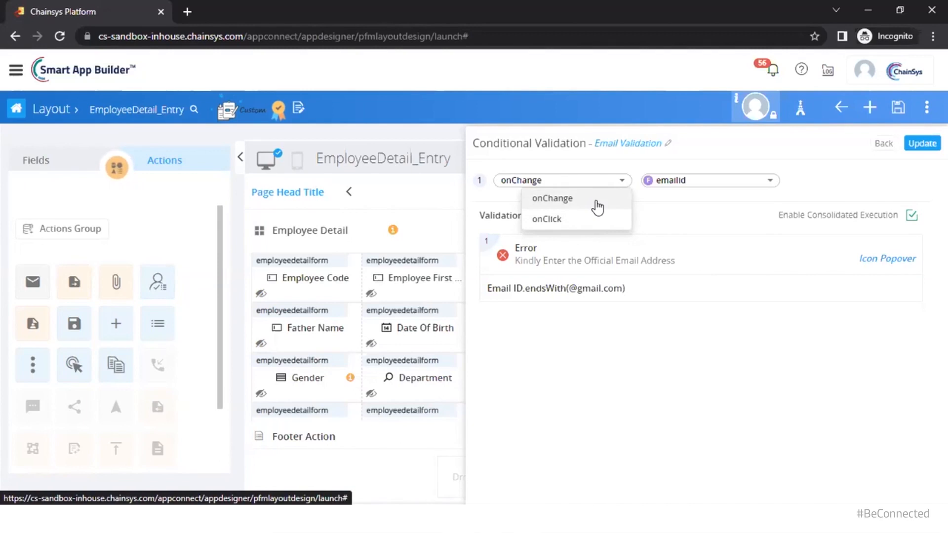
click(717, 186)
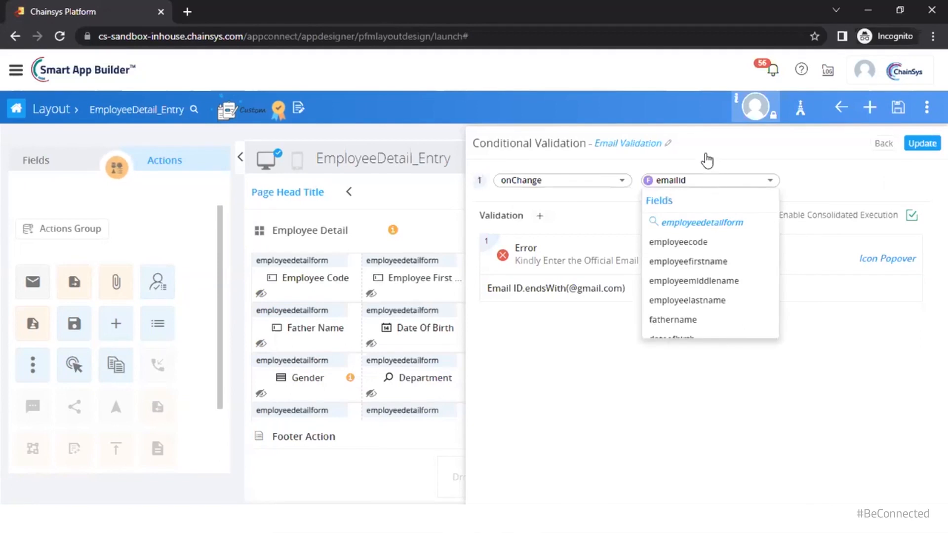
click(691, 168)
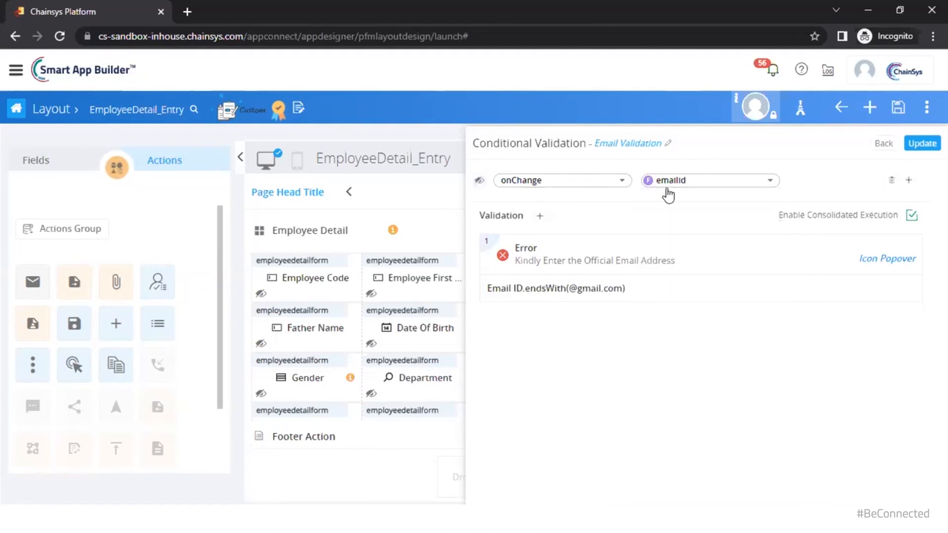
click(696, 186)
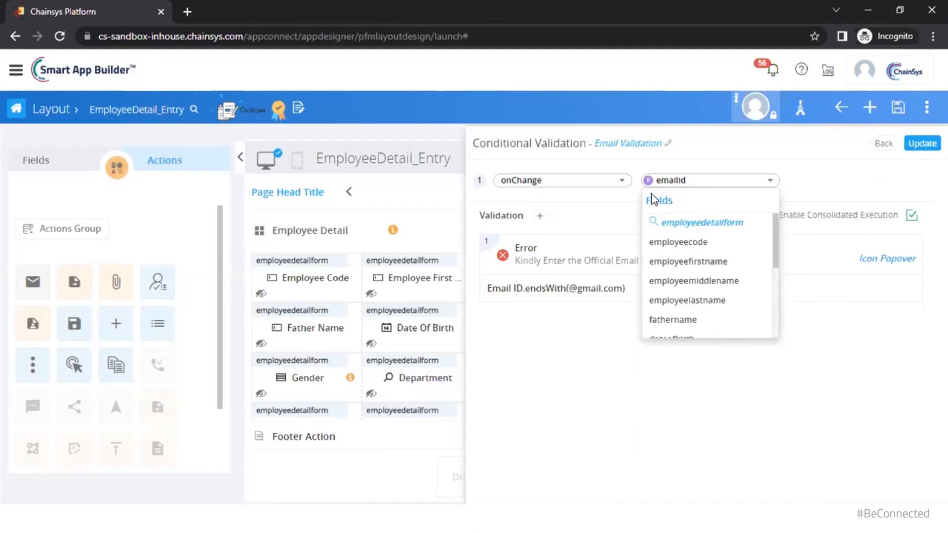
click(640, 175)
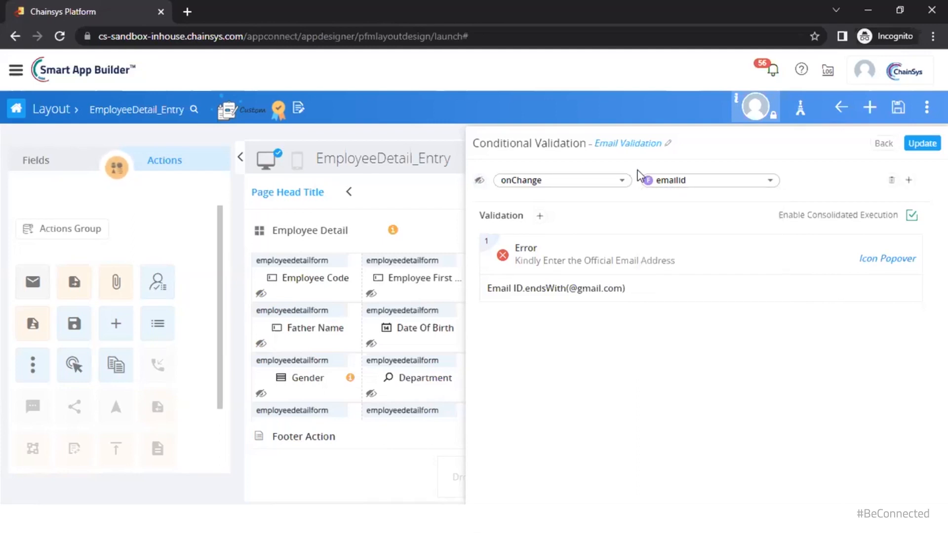
click(637, 172)
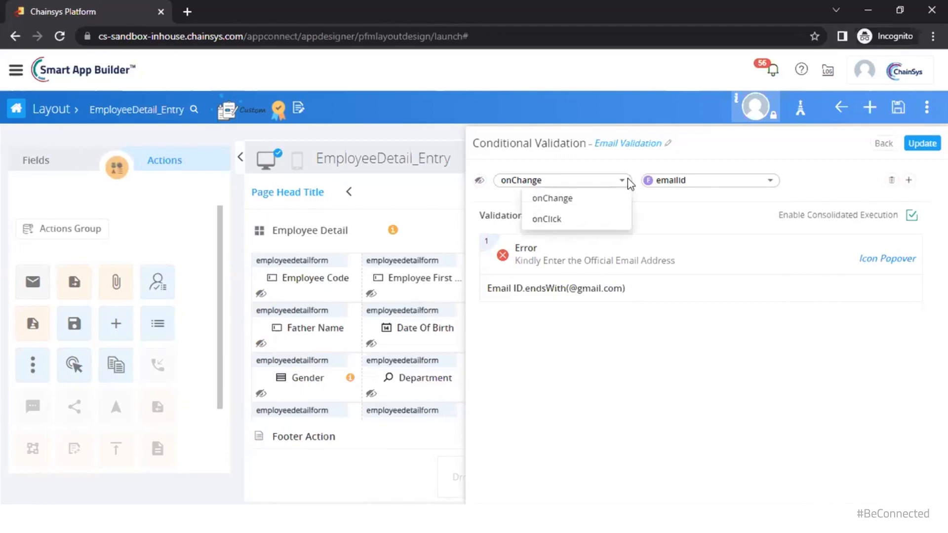
click(669, 184)
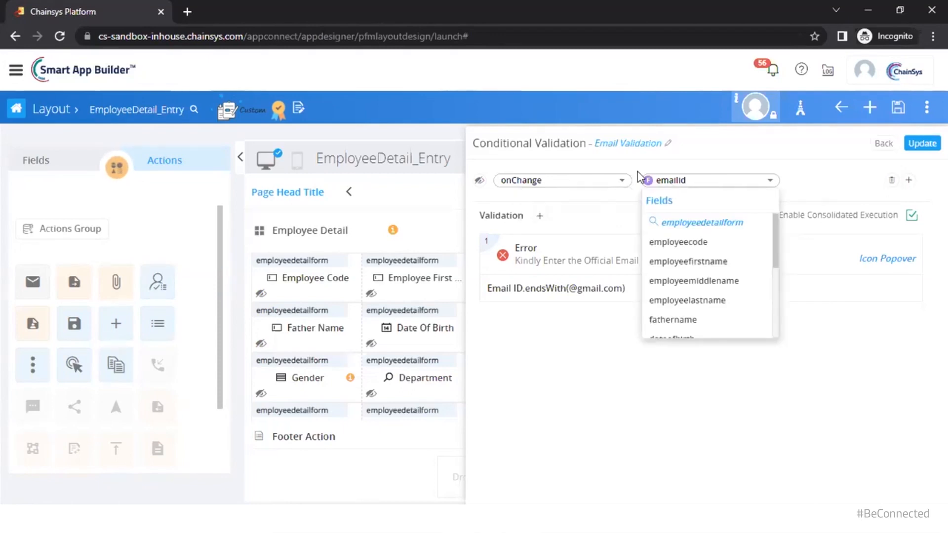
click(669, 186)
mouse_move(848, 238)
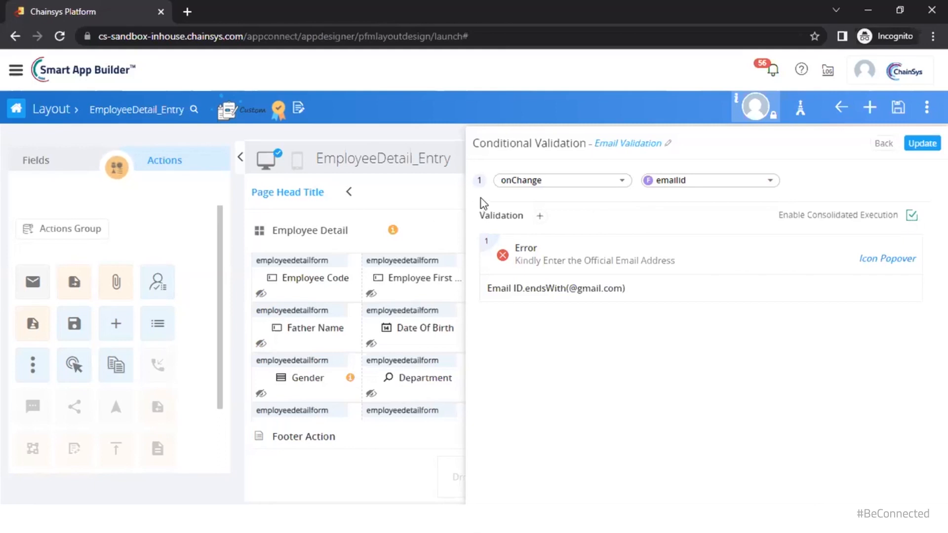
Discard an empty new validation and review the existing 'Kindly Enter the Official Email Address' error message
click(540, 216)
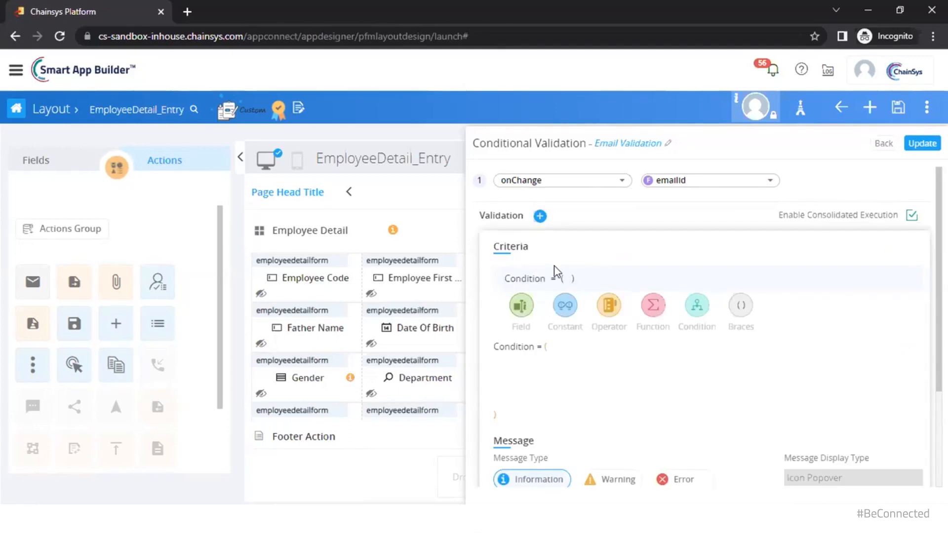
scroll(827, 306, down, 3)
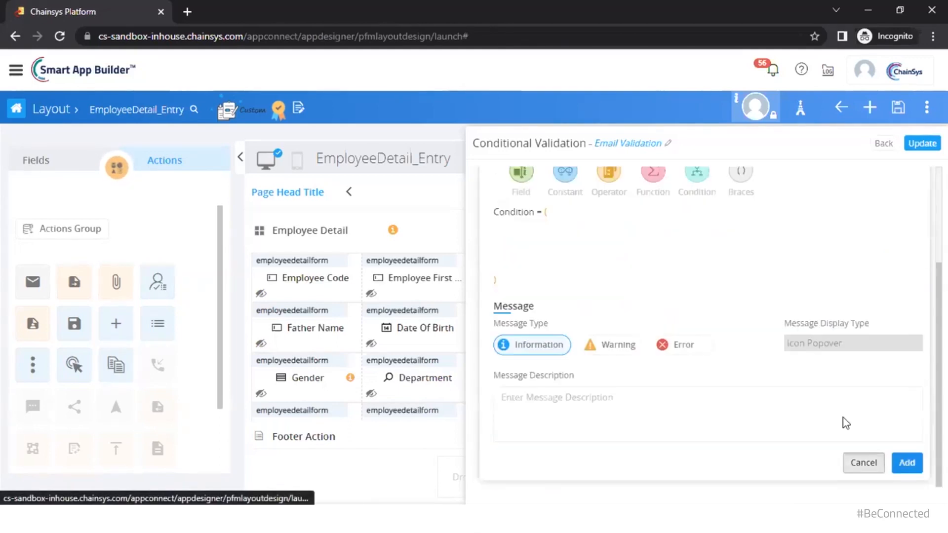
click(863, 463)
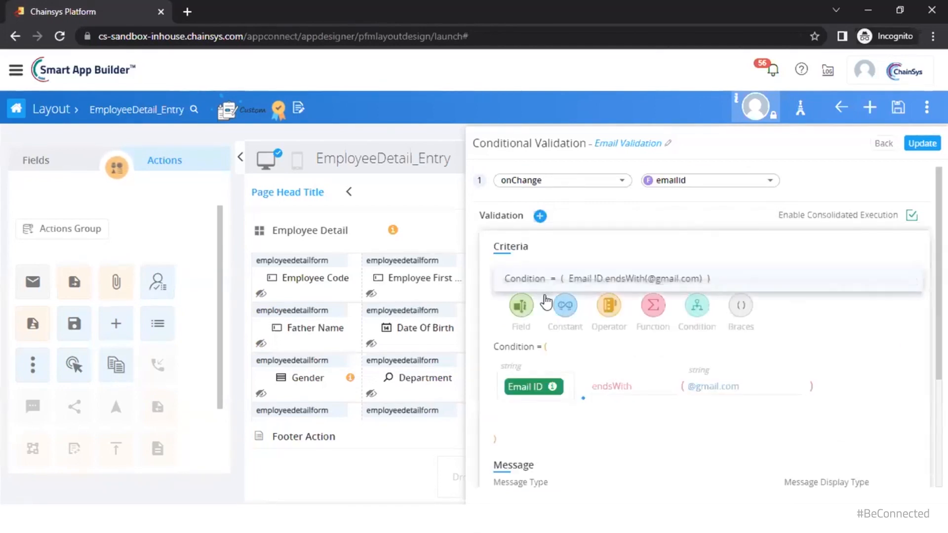
scroll(650, 344, down, 3)
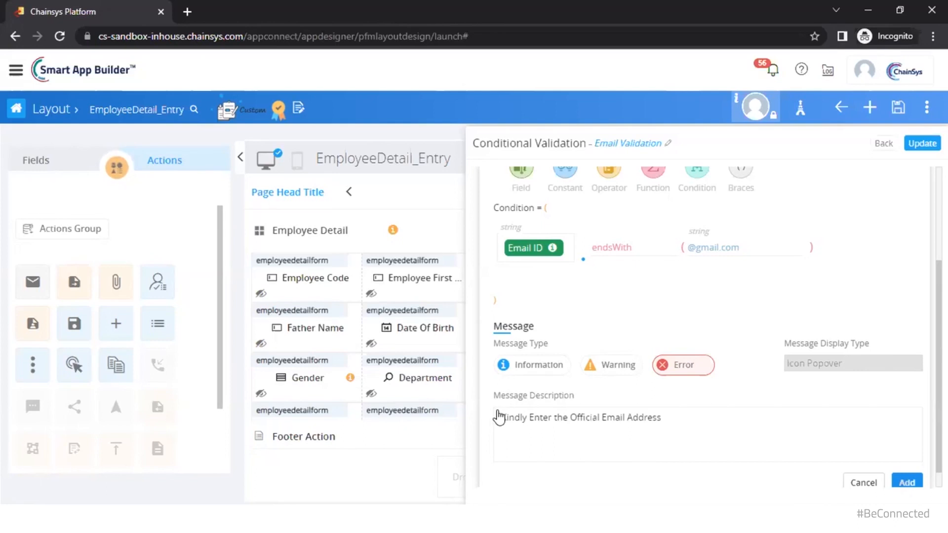
drag(499, 416, 681, 415)
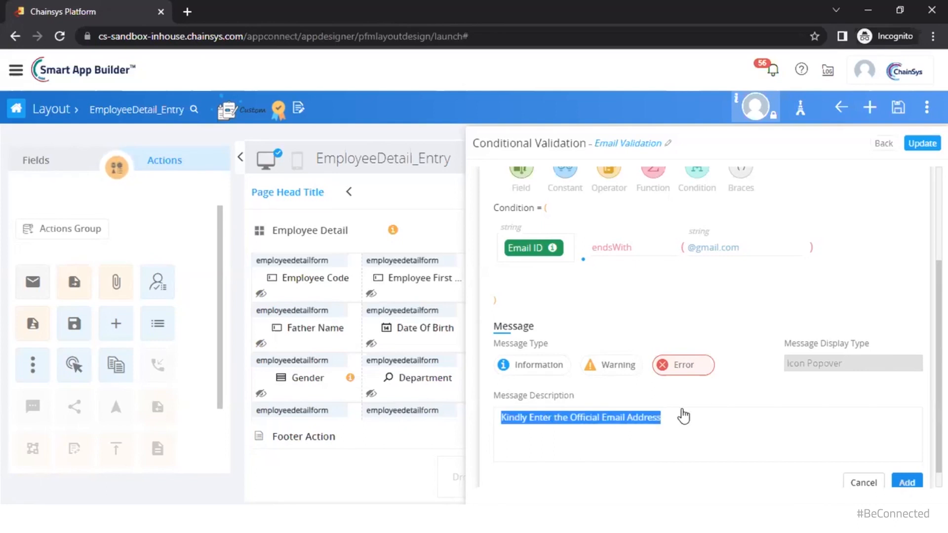
click(683, 417)
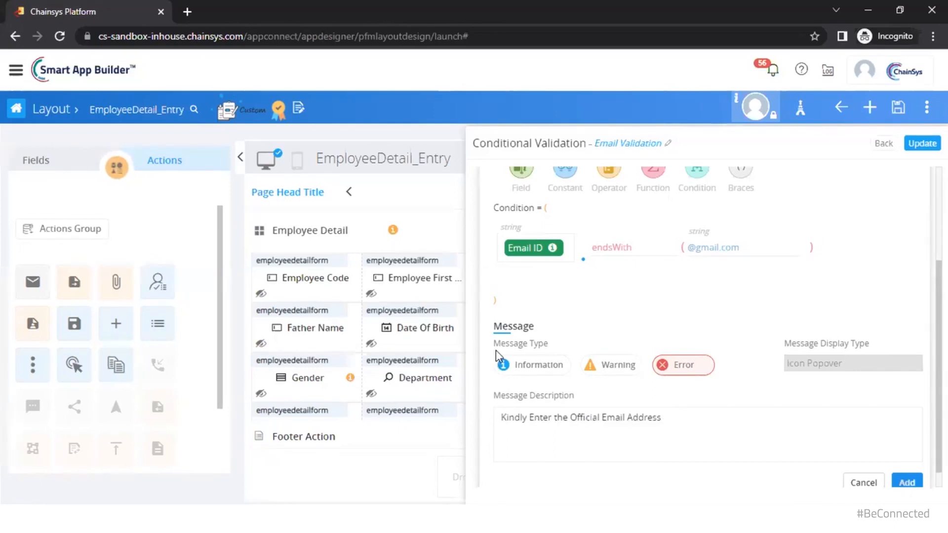
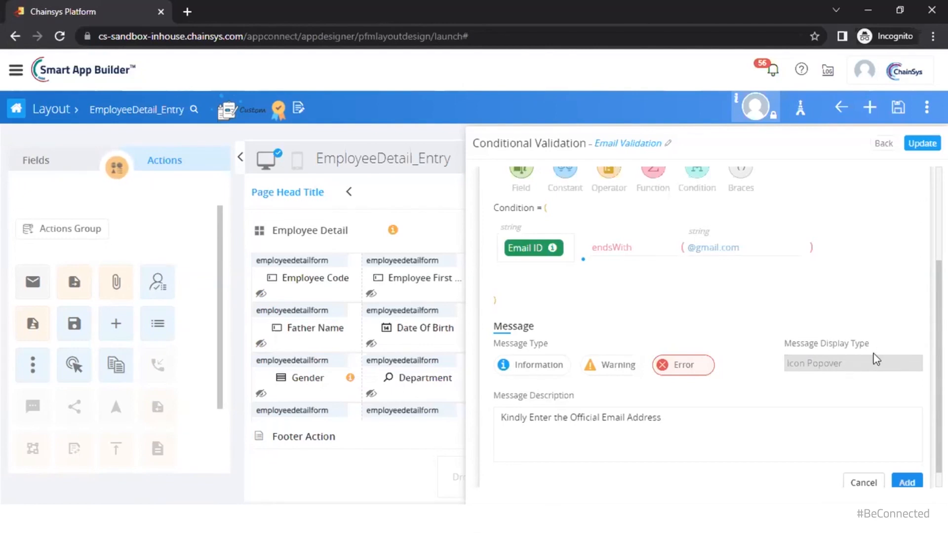
Compare the Email Validation message display types Alert and Toast, leaving Toast selected
scroll(885, 350, up, 1)
scroll(885, 351, up, 1)
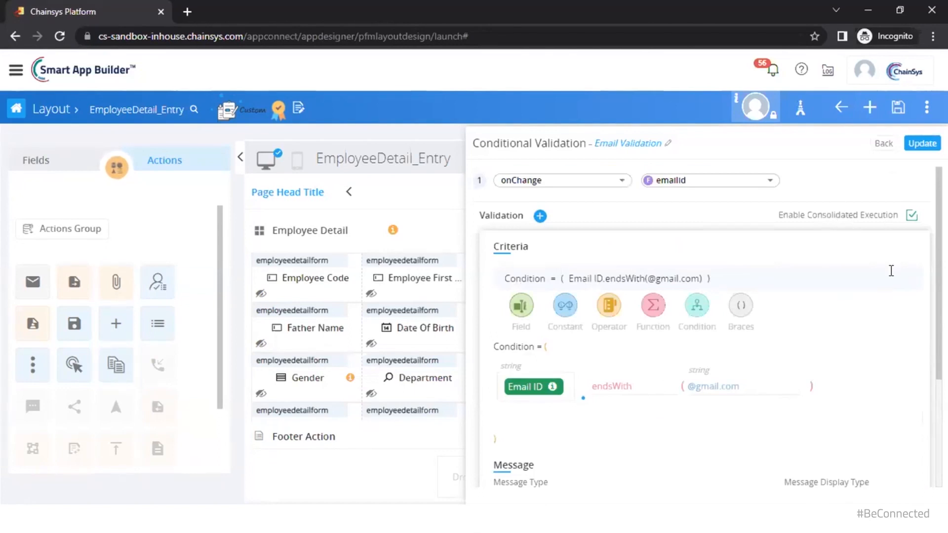
scroll(888, 269, down, 1)
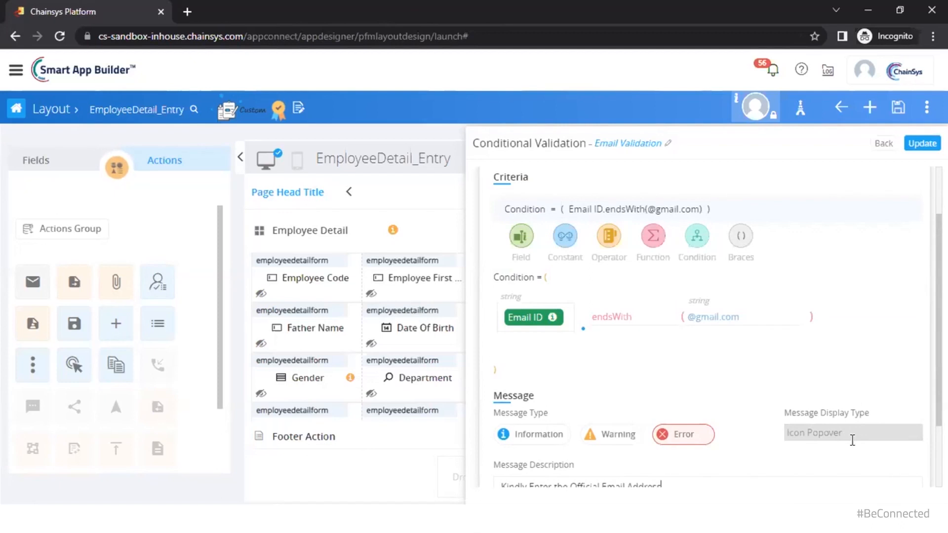
scroll(855, 439, up, 1)
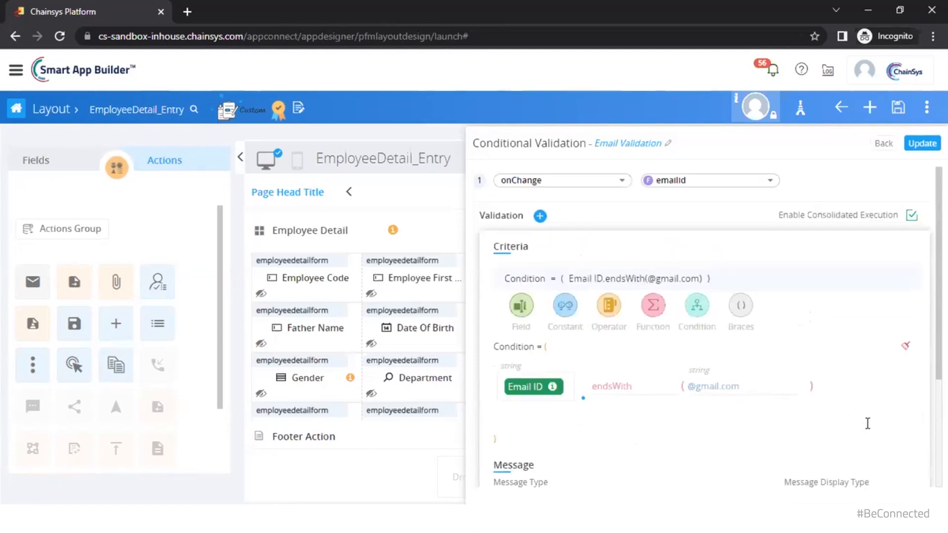
scroll(867, 423, down, 1)
scroll(867, 419, up, 1)
scroll(889, 330, down, 2)
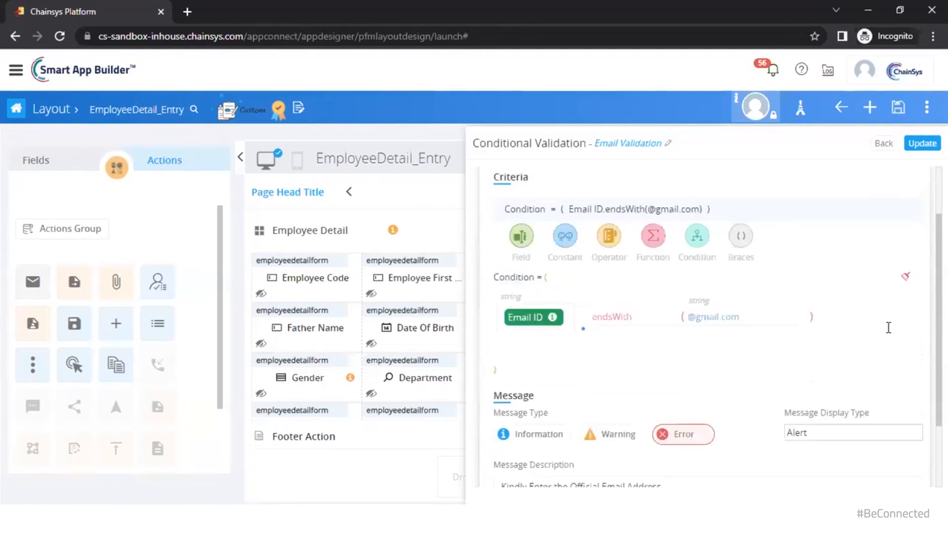
click(875, 348)
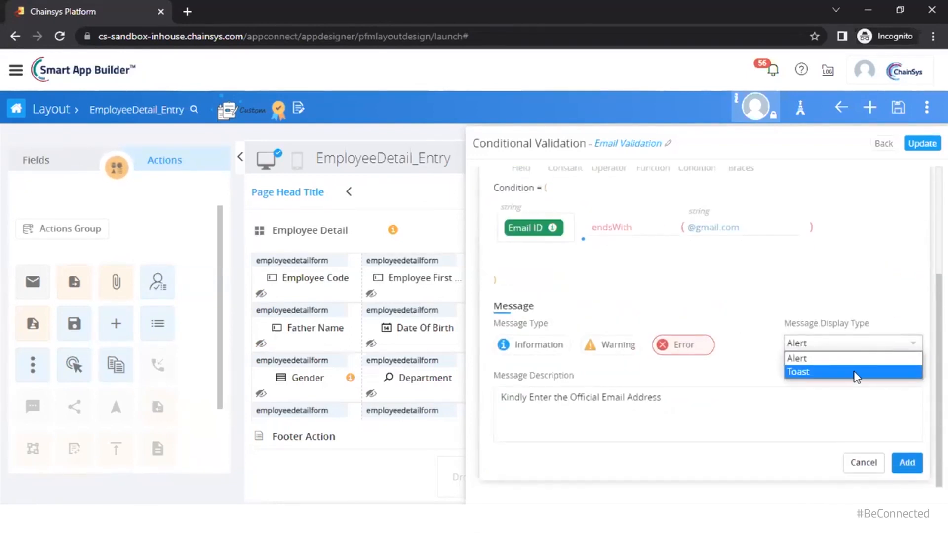
key(Up)
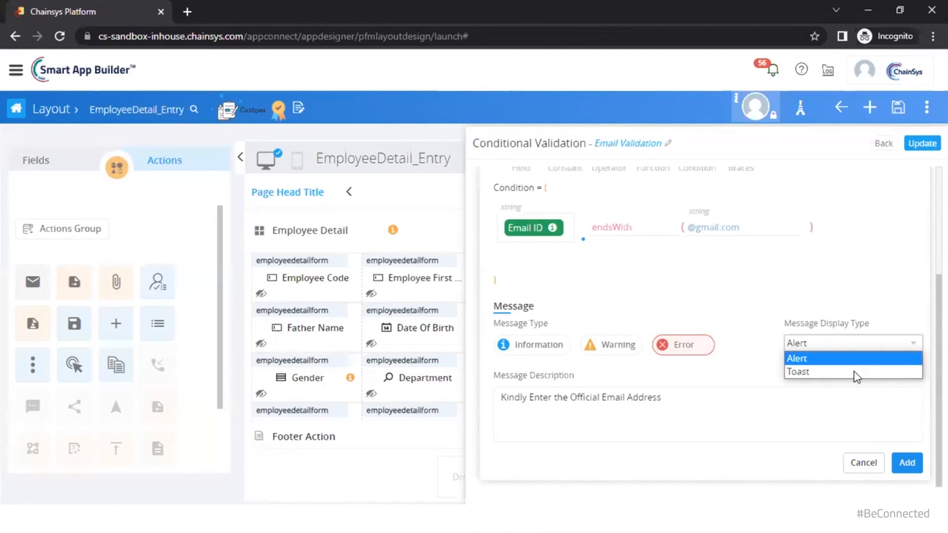
key(Down)
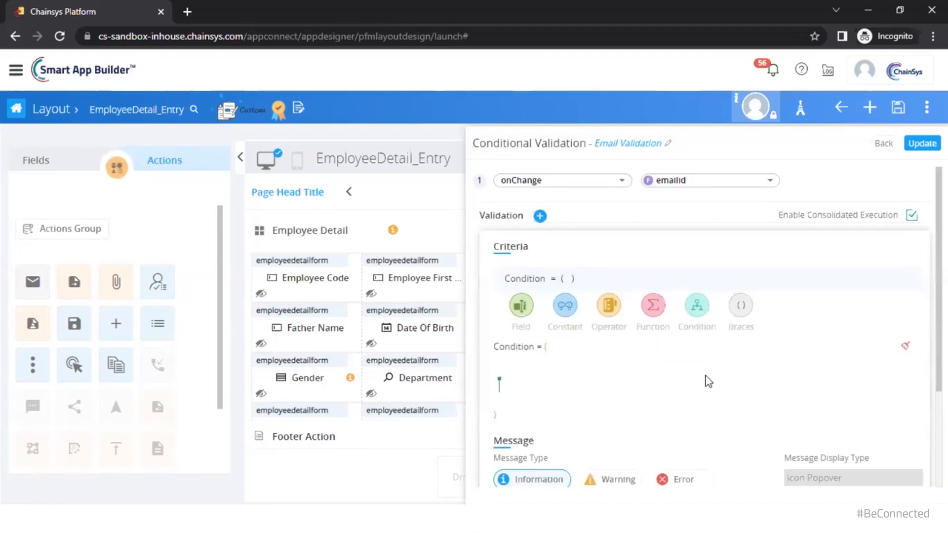
Leave the Email Validation editor for the list showing Email Validation and ADUsername rules
scroll(713, 379, down, 3)
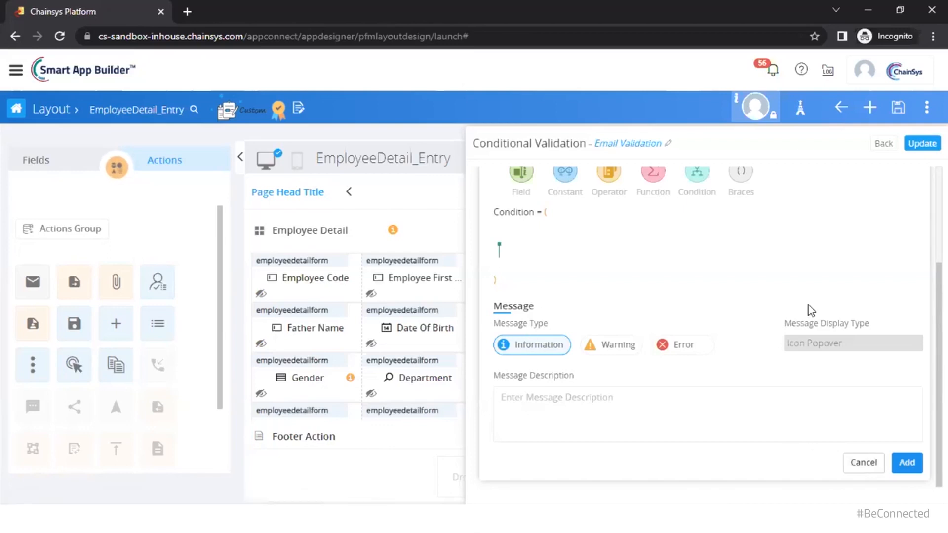
scroll(872, 401, up, 3)
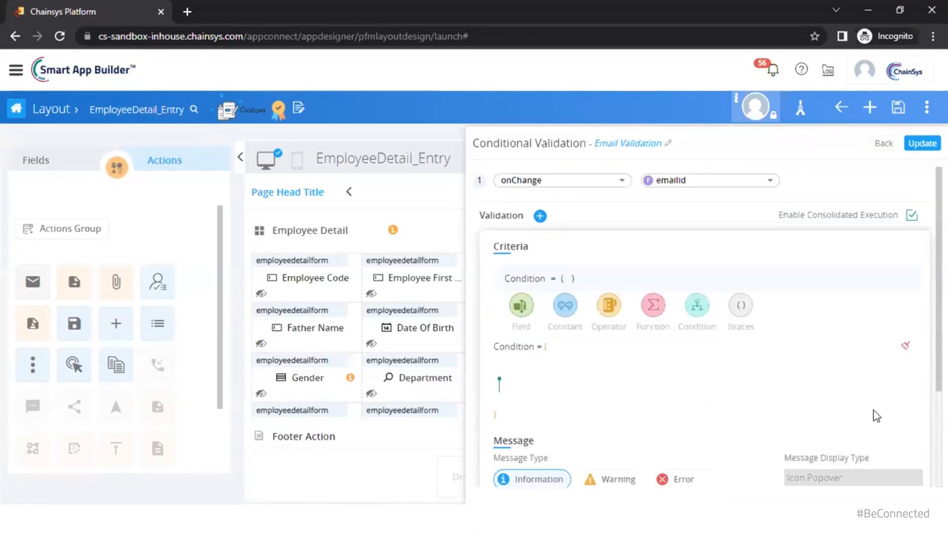
click(874, 145)
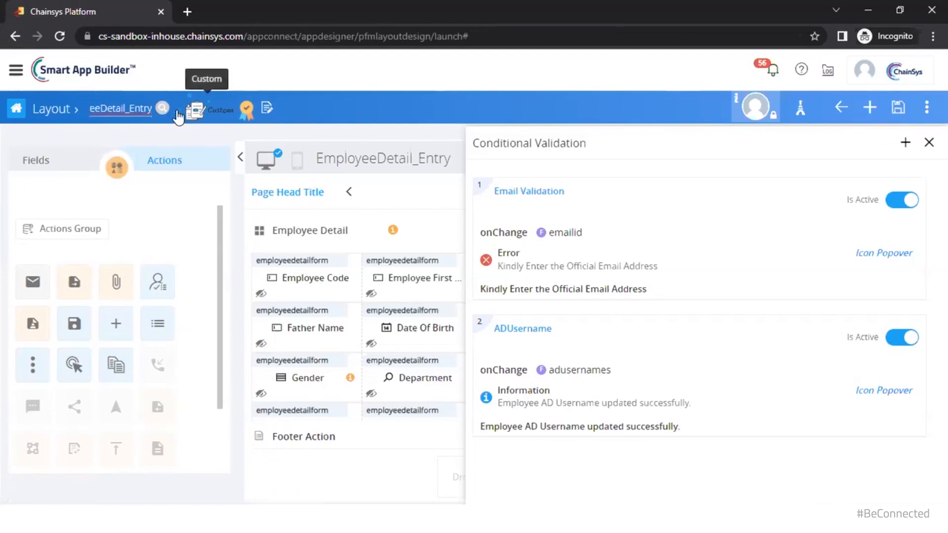
Pick EmployeeDetail_List from the layout search list to open its designer
click(177, 116)
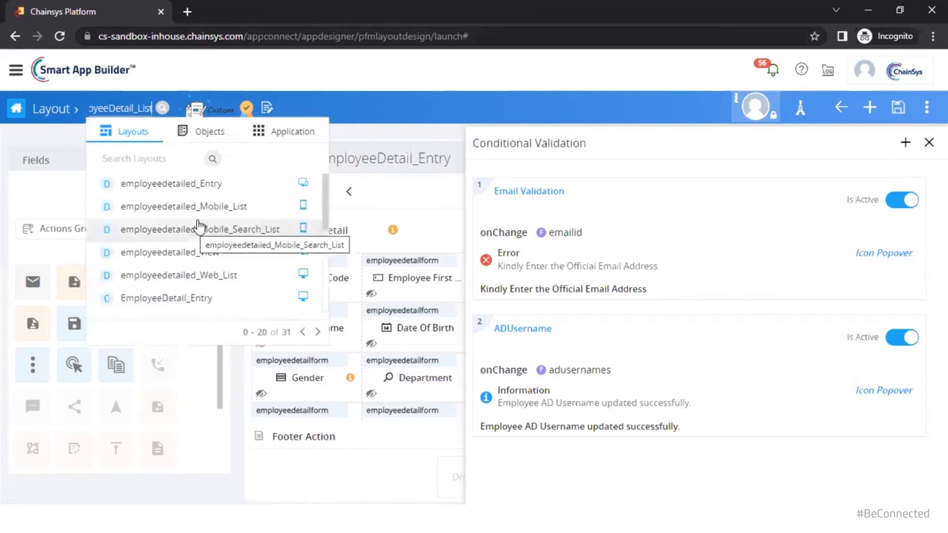
scroll(207, 212, down, 5)
click(222, 186)
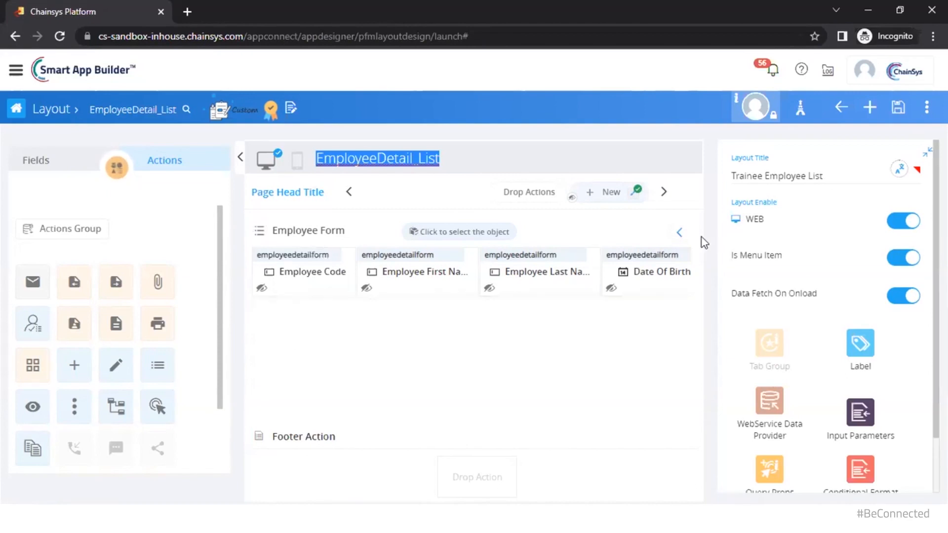
Edit the Employee Form section's properties and show its Data Restriction settings
click(680, 233)
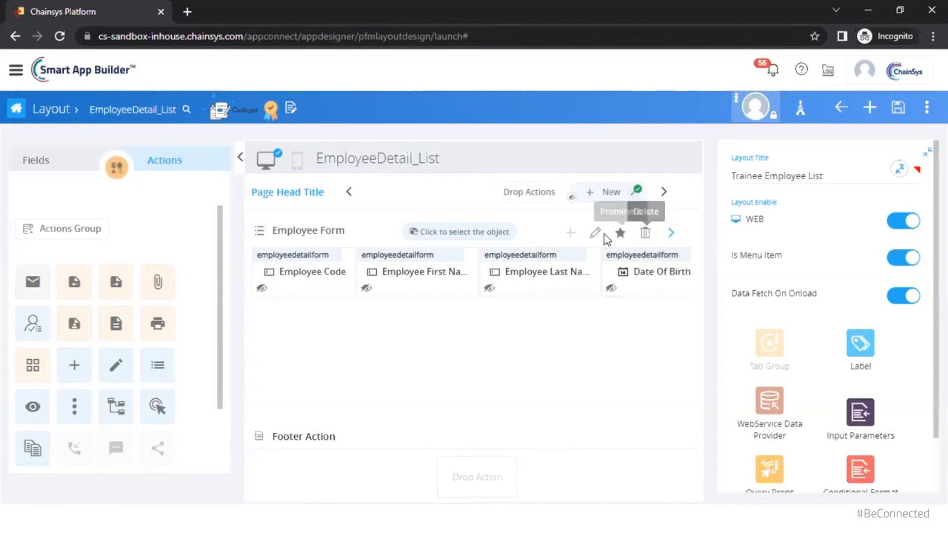
click(595, 232)
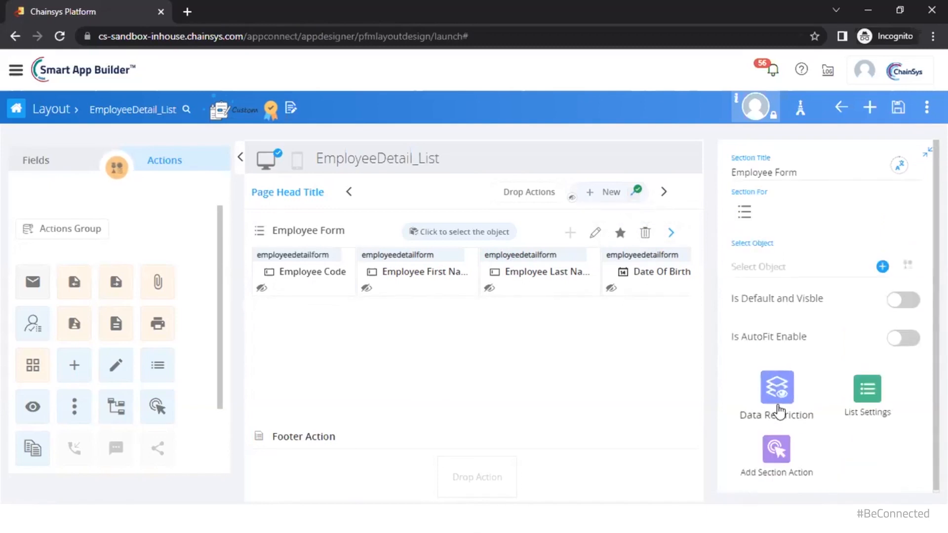
click(777, 390)
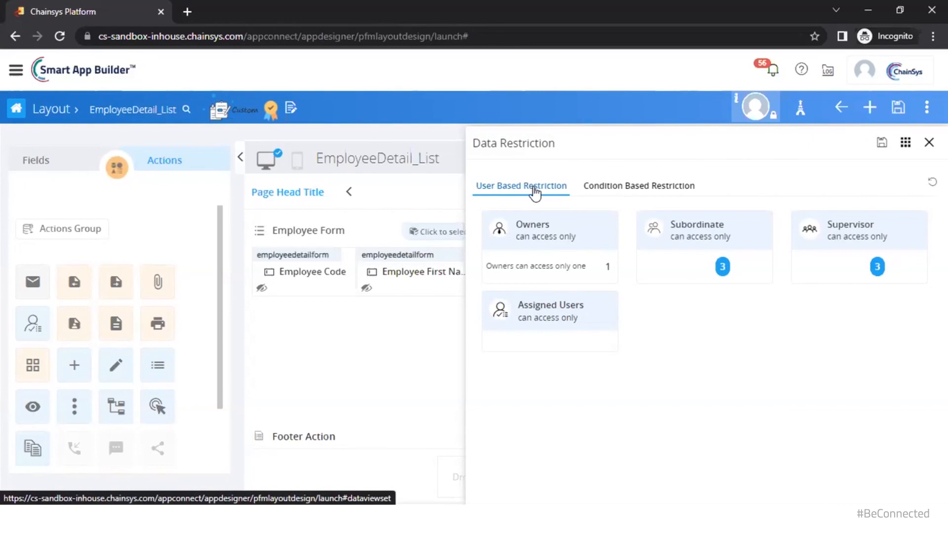
Restrict Employee Form data to Subordinate, try Supervisor on and off, then view the role == Trainee condition
click(530, 242)
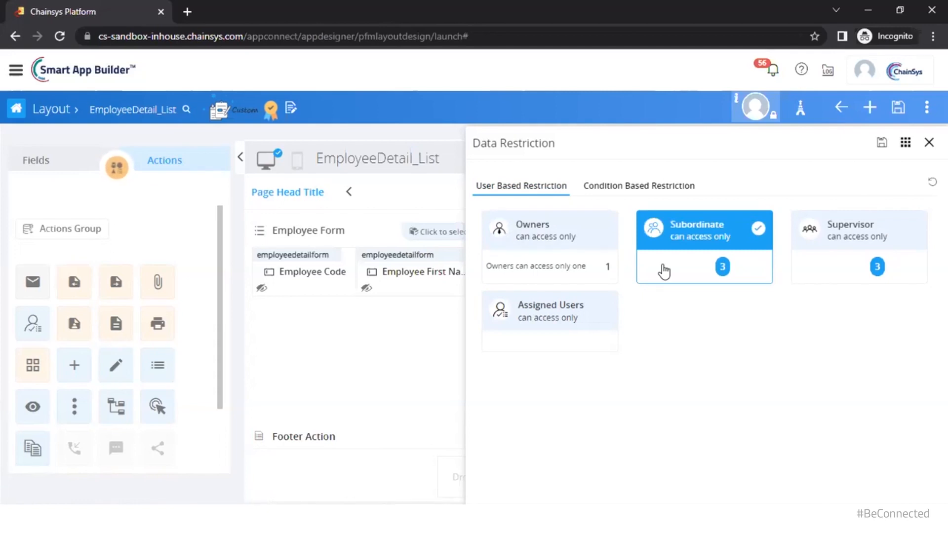
click(722, 266)
click(886, 243)
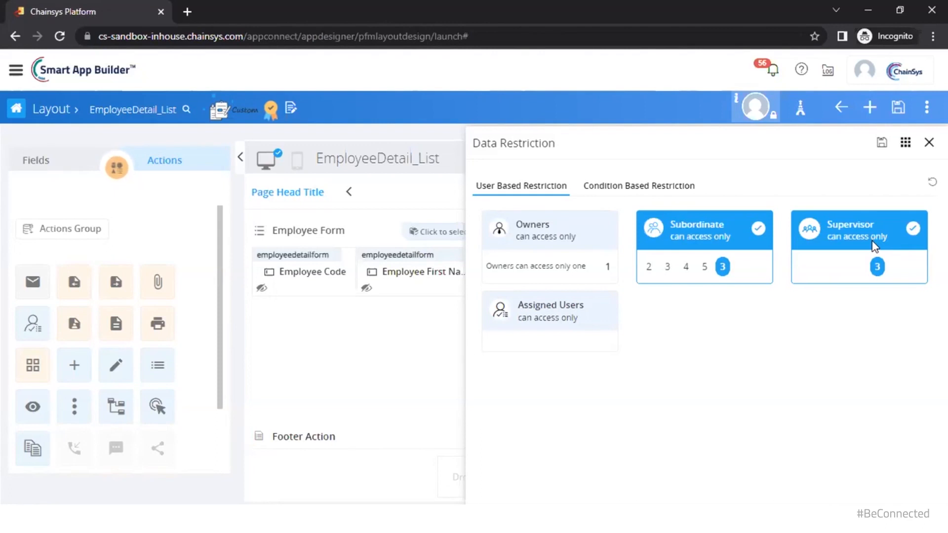
click(597, 325)
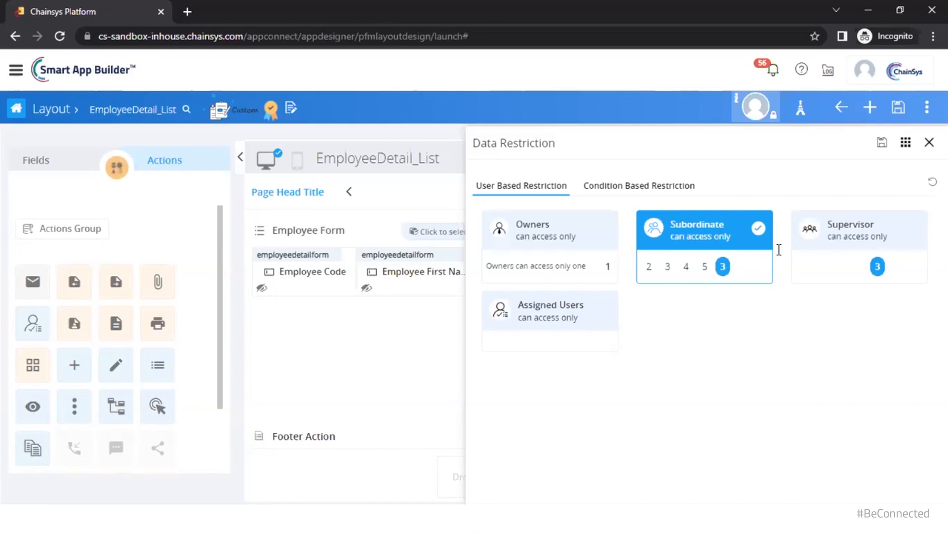
click(654, 185)
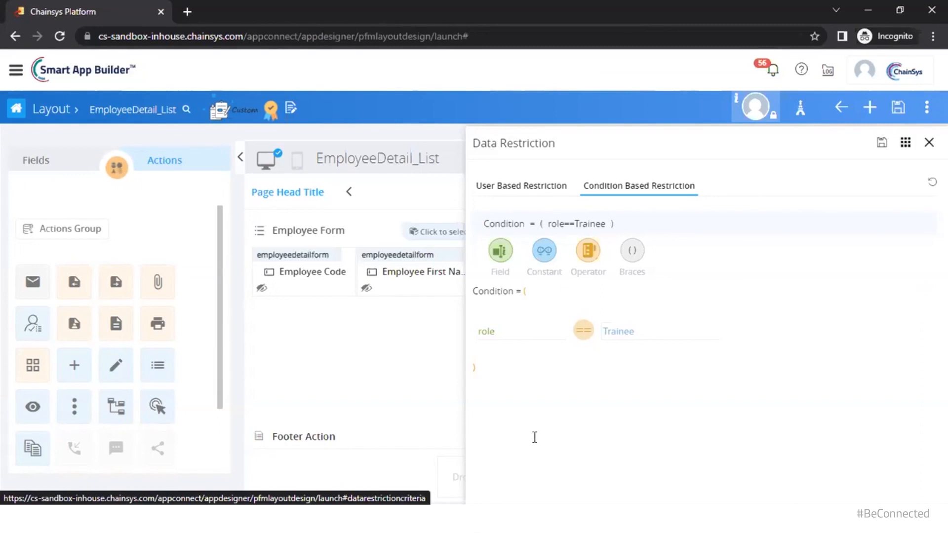
mouse_move(459, 528)
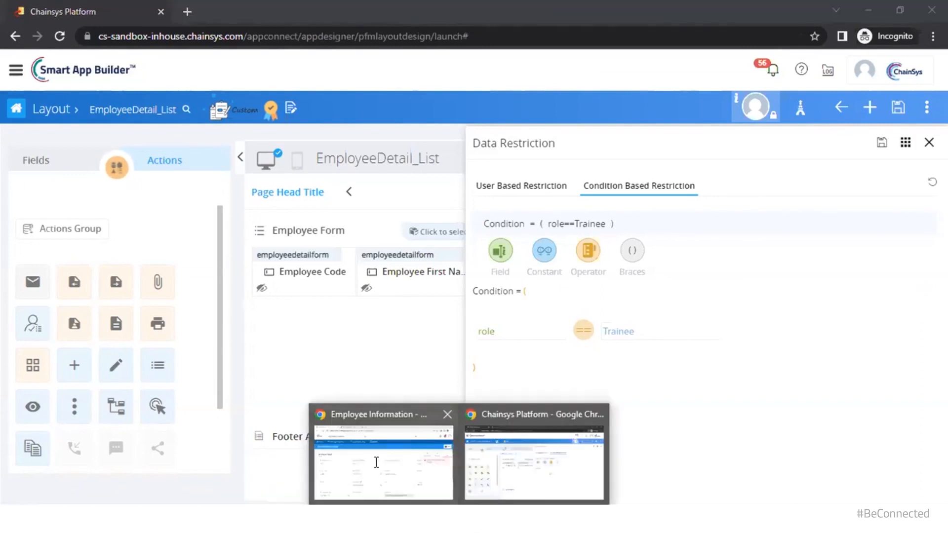
In the Employee Information app, go from the Employee list to Employee - Trainee, showing 12 trainee records
click(384, 452)
click(163, 117)
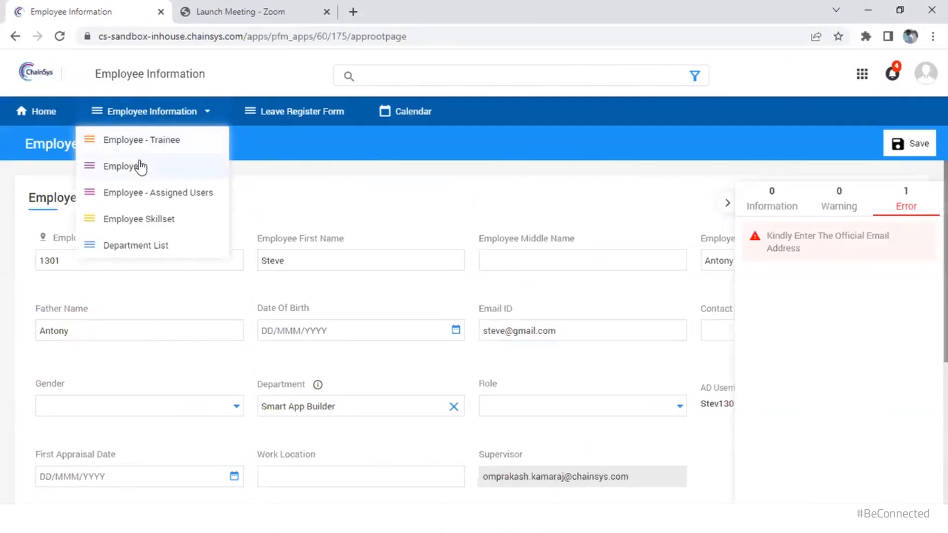
click(123, 166)
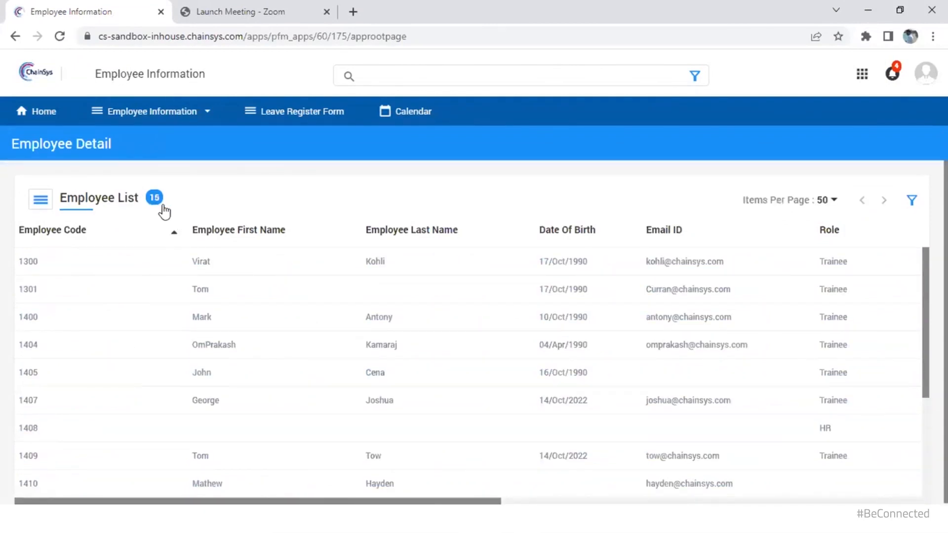
click(195, 118)
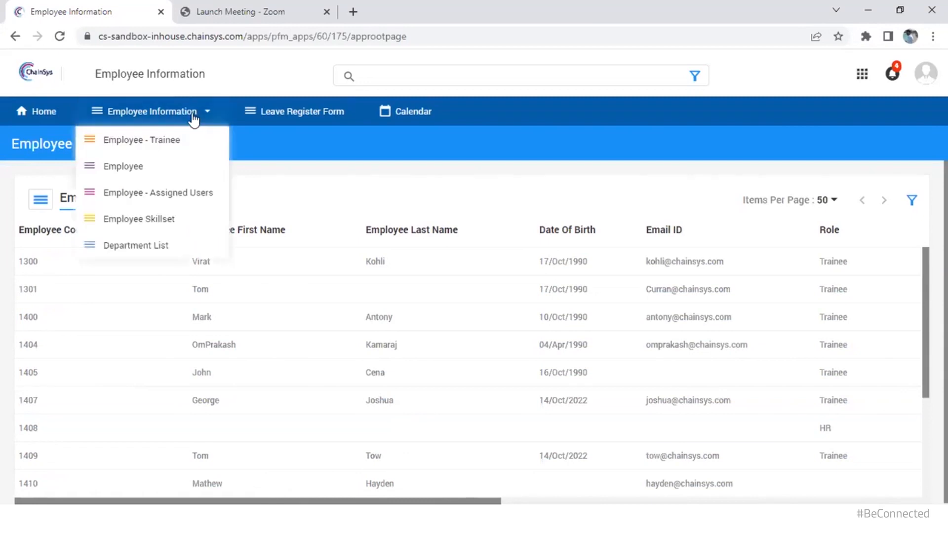
click(170, 142)
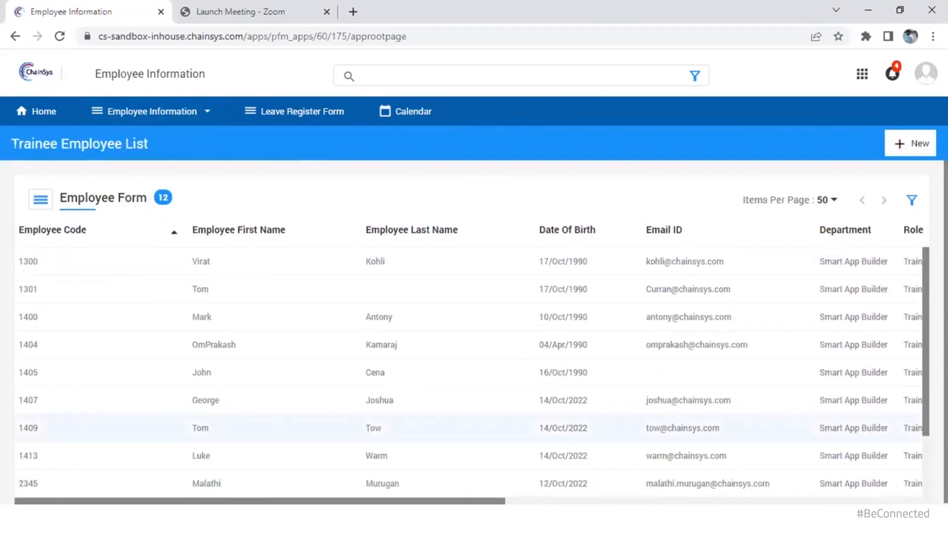
drag(394, 503, 584, 500)
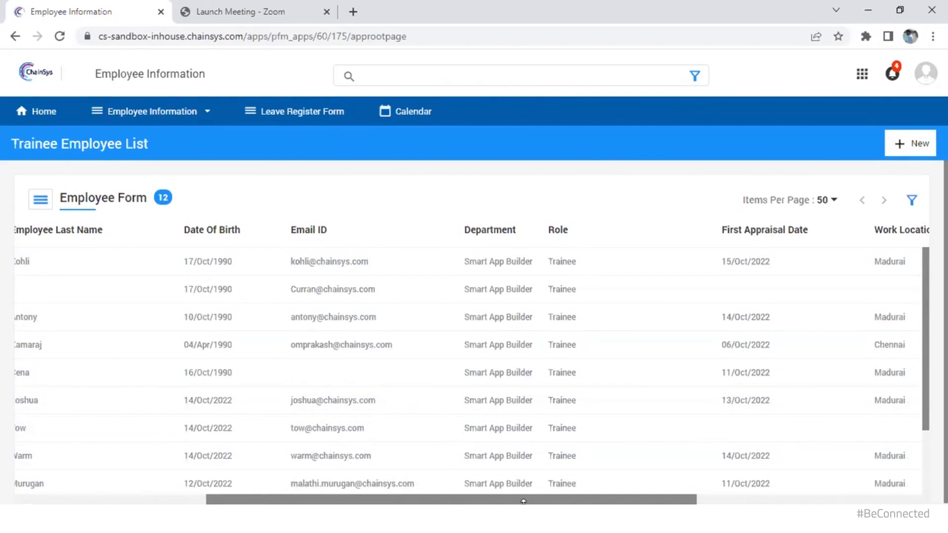
mouse_move(526, 499)
mouse_down()
mouse_move(751, 499)
mouse_move(634, 500)
mouse_up()
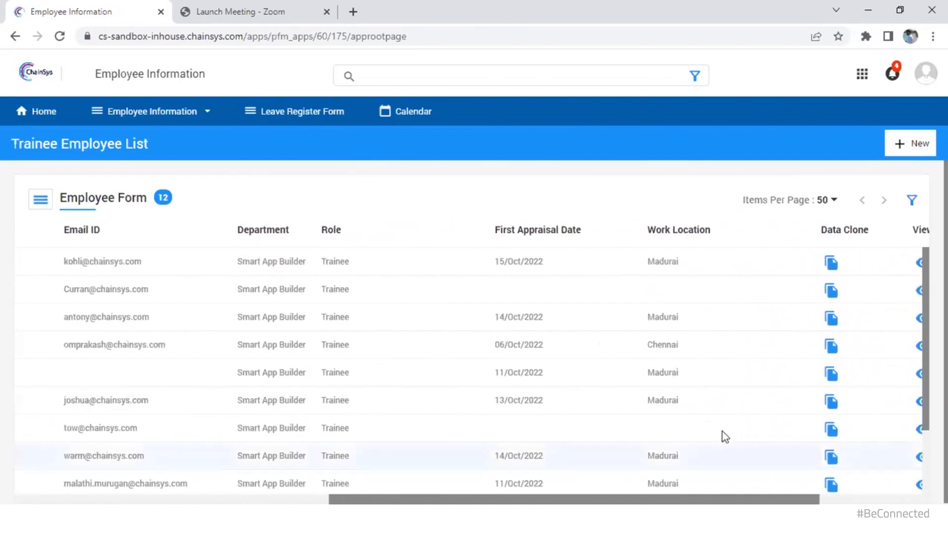
Data-clone the first trainee into a prefilled Employee Detail form (Trainee, Madurai), then return to the builder
click(828, 264)
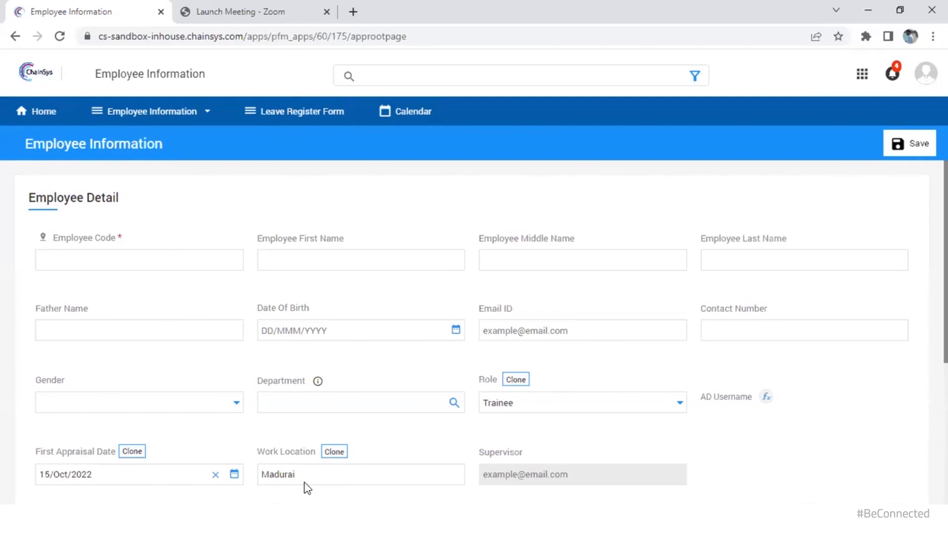
key(alt+Tab)
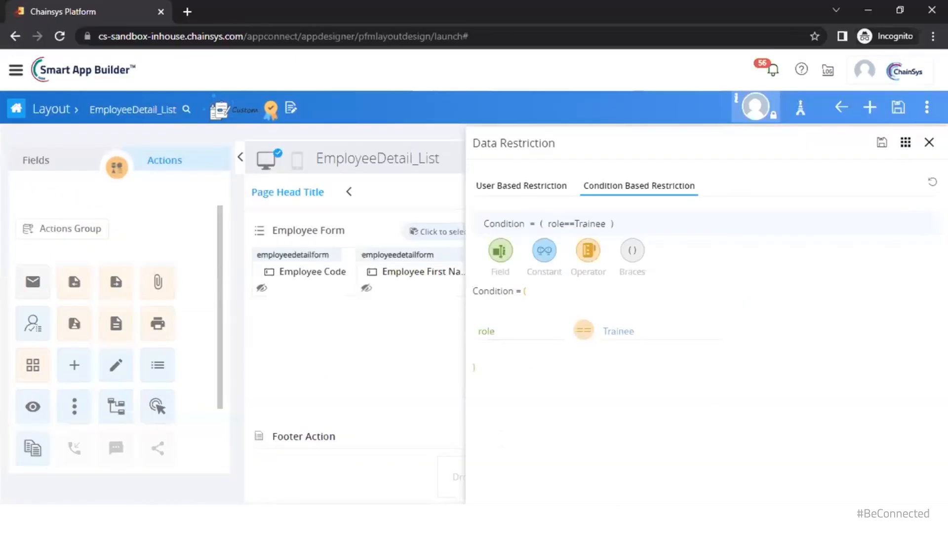
Inspect the Employee Form's Data_Clone_1 action, targeting layout EmployeeDetail_Entry with popup model off
click(419, 344)
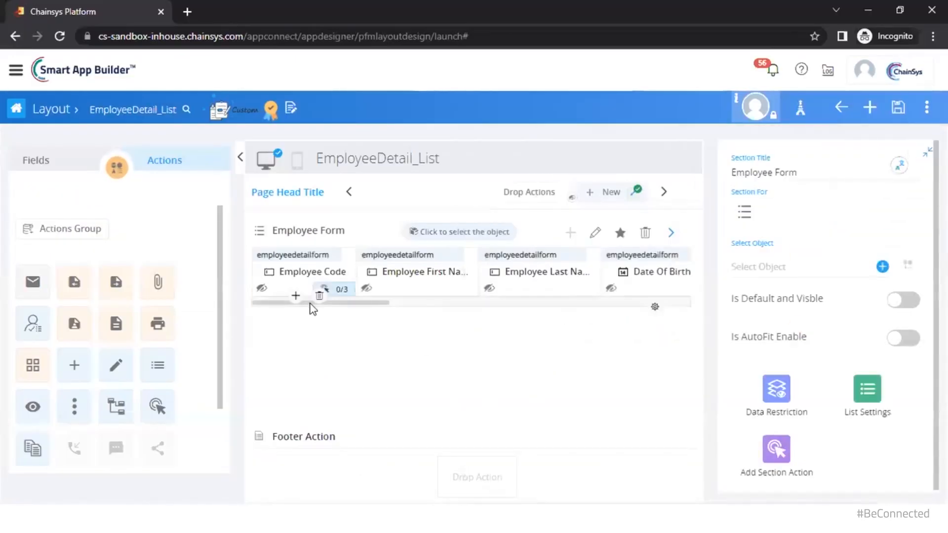
drag(366, 303, 619, 317)
click(509, 273)
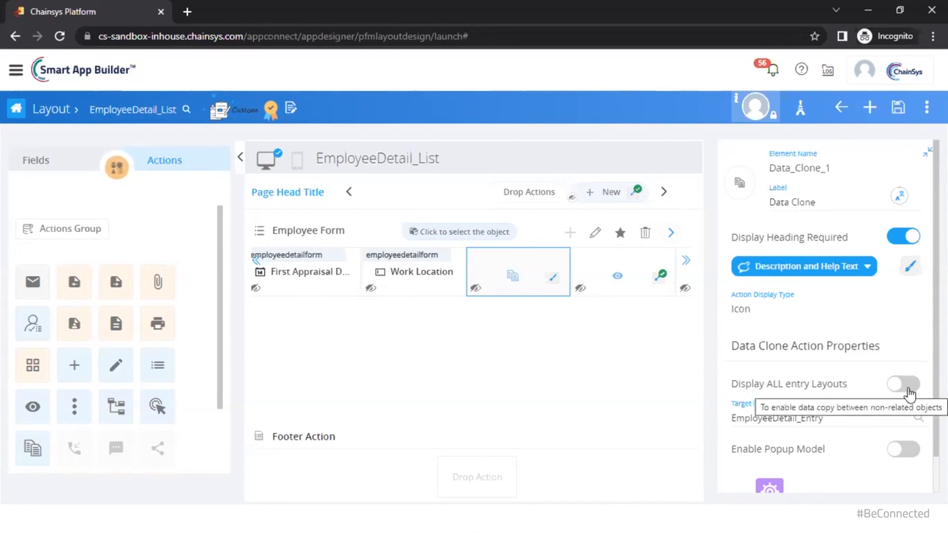
click(836, 420)
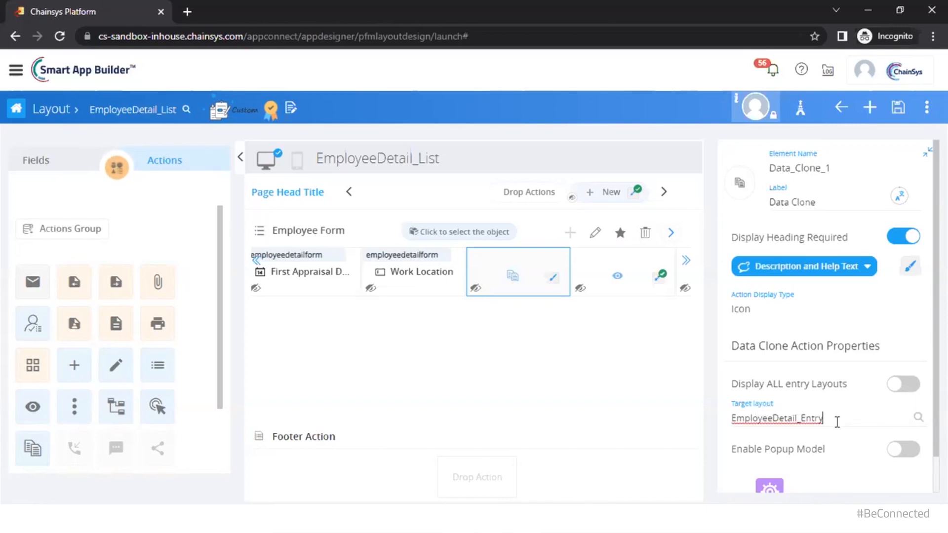
scroll(839, 422, down, 1)
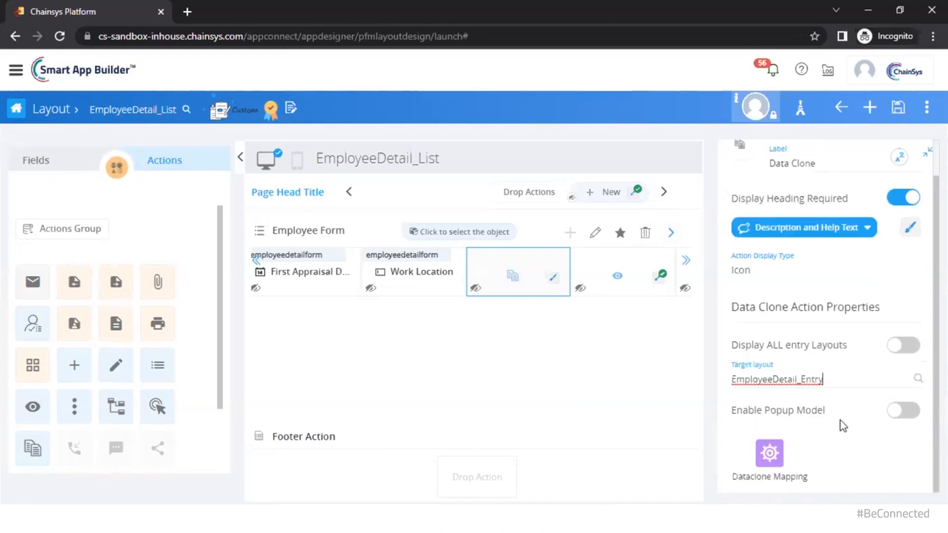
In Dataclone Mapping, map source employeefirstname to target employeemiddlename and save
click(768, 458)
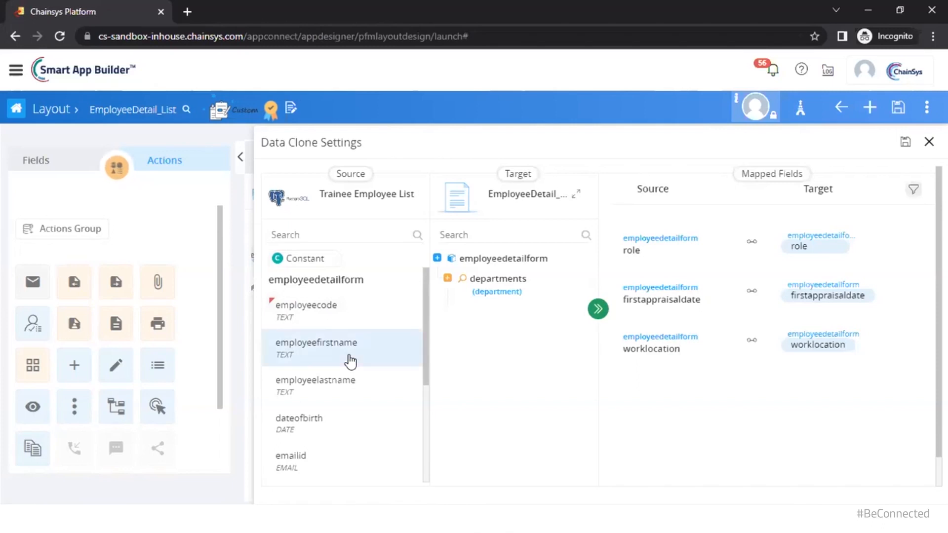
click(351, 362)
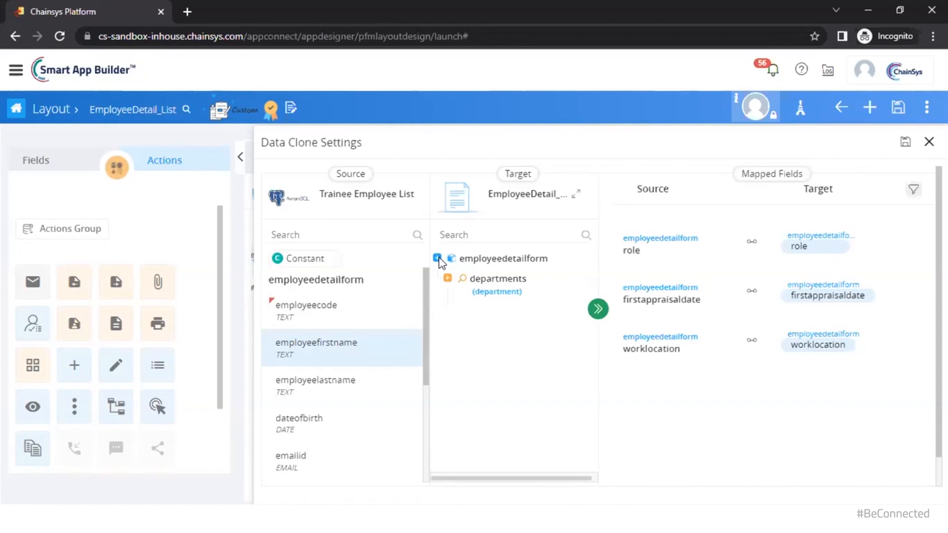
click(437, 258)
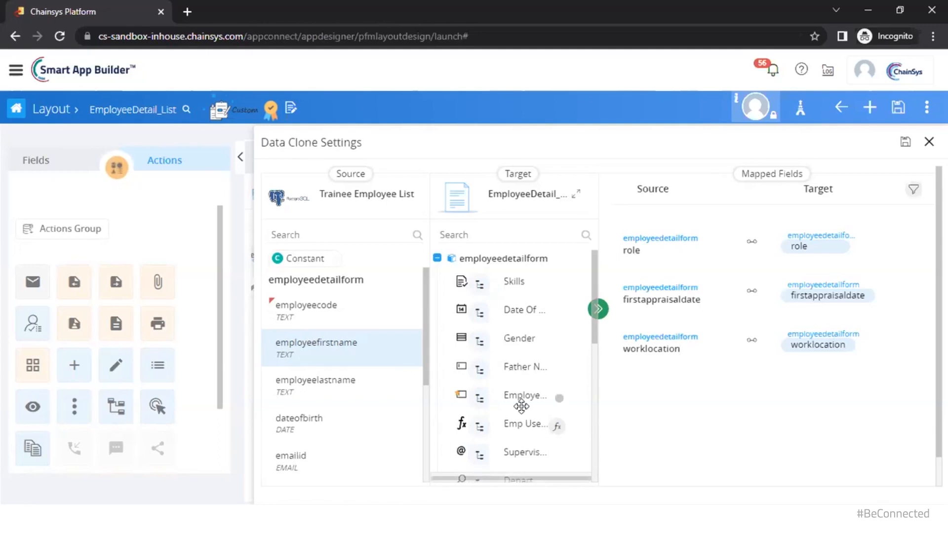
drag(520, 395, 630, 419)
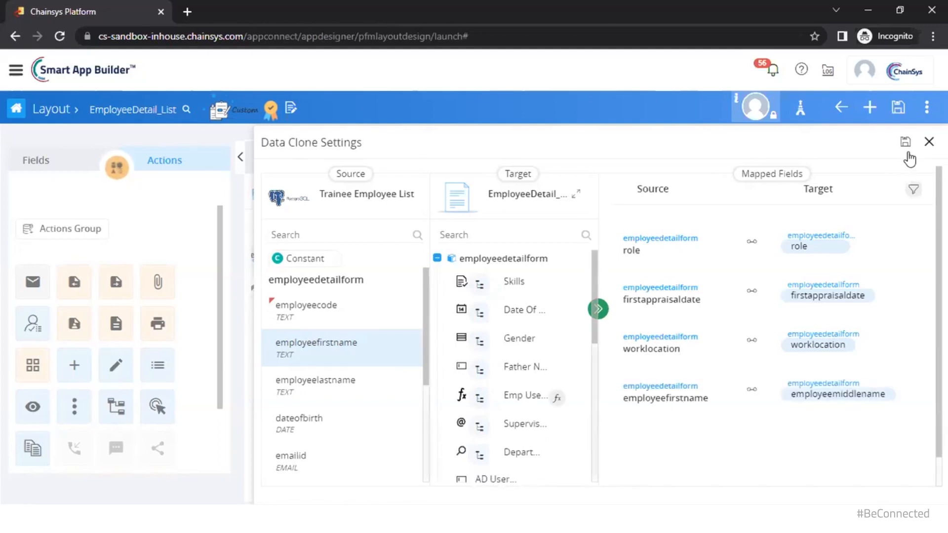
click(928, 143)
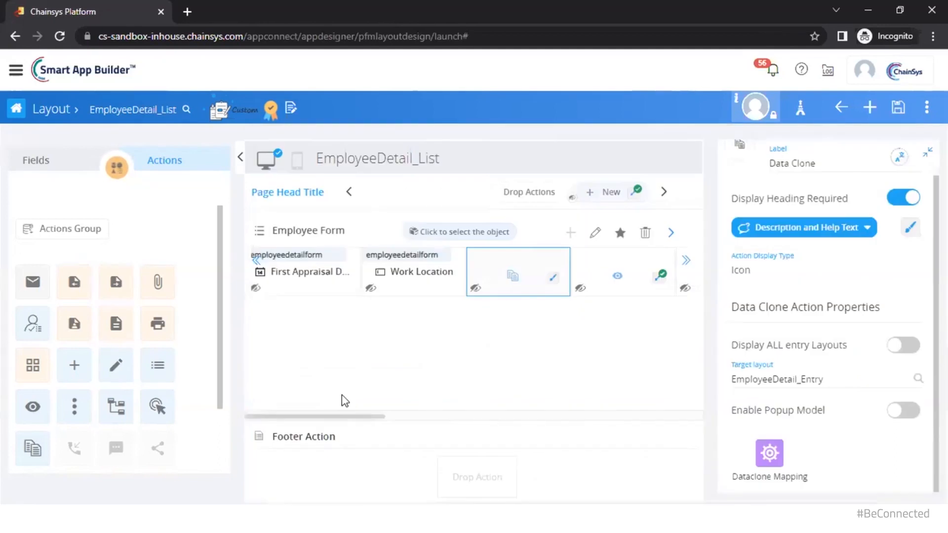
Search 'Entry' in the layout breadcrumb and open the EmployeeDetail_Entry layout
click(171, 110)
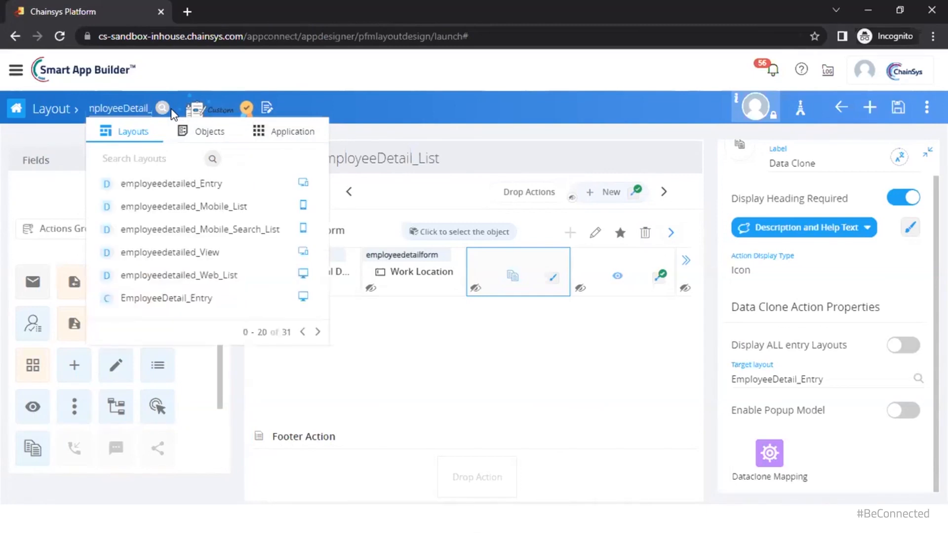
text(Entry)
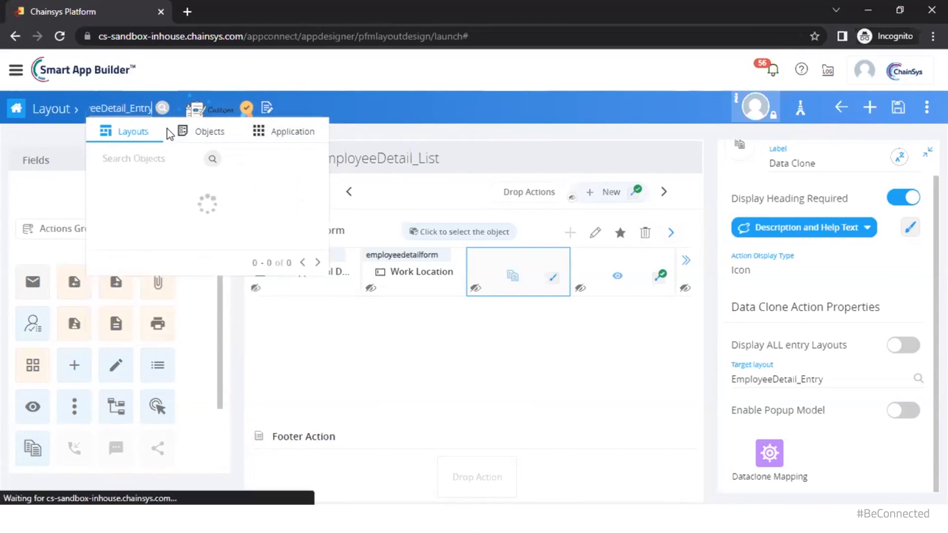
click(192, 184)
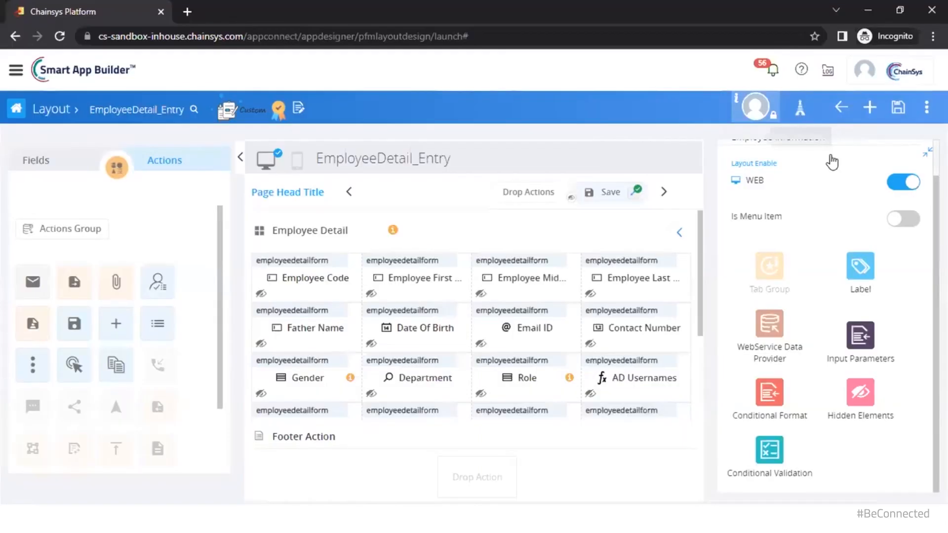
Open the Employee Information application from the avatar menu's Applications list
click(756, 104)
click(757, 149)
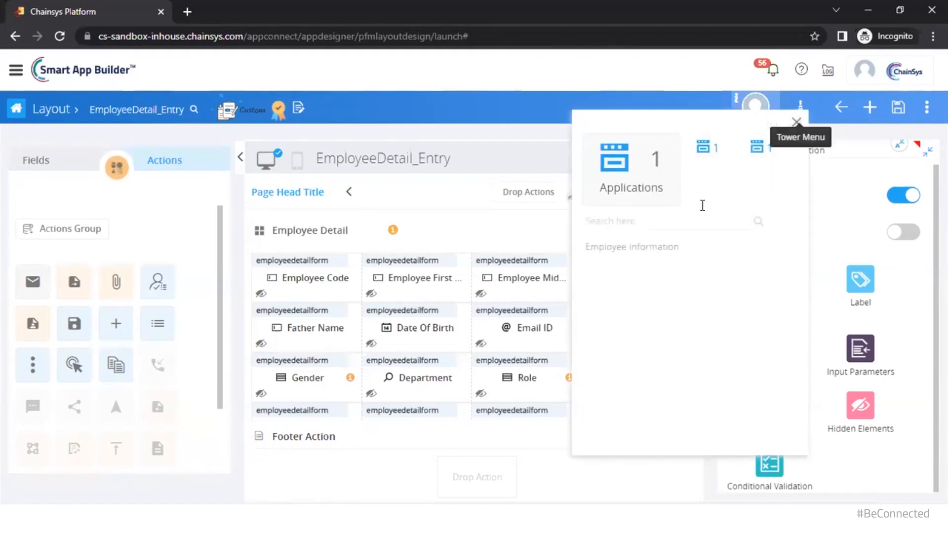
click(660, 249)
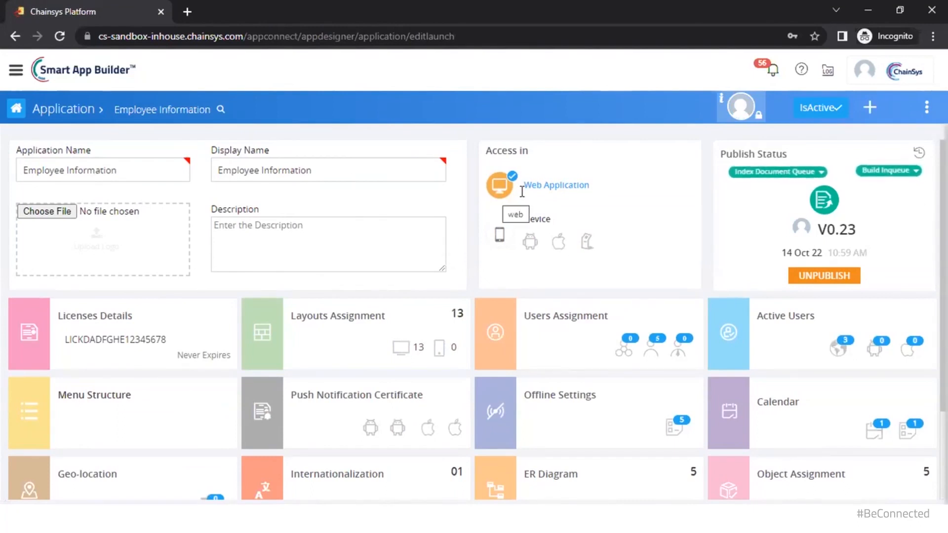
Toggle Device access on and off, review Layouts Assignment, then view the Menu Structure
click(501, 236)
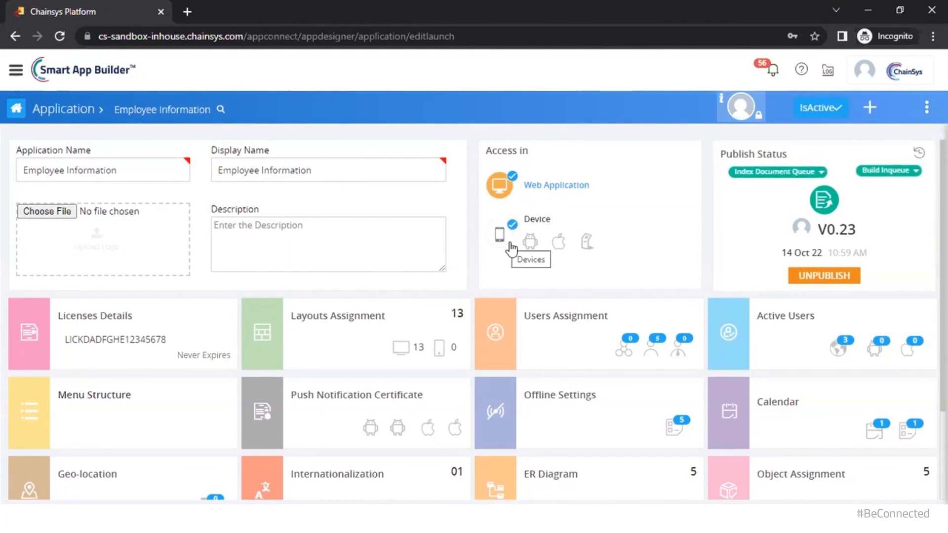
click(508, 241)
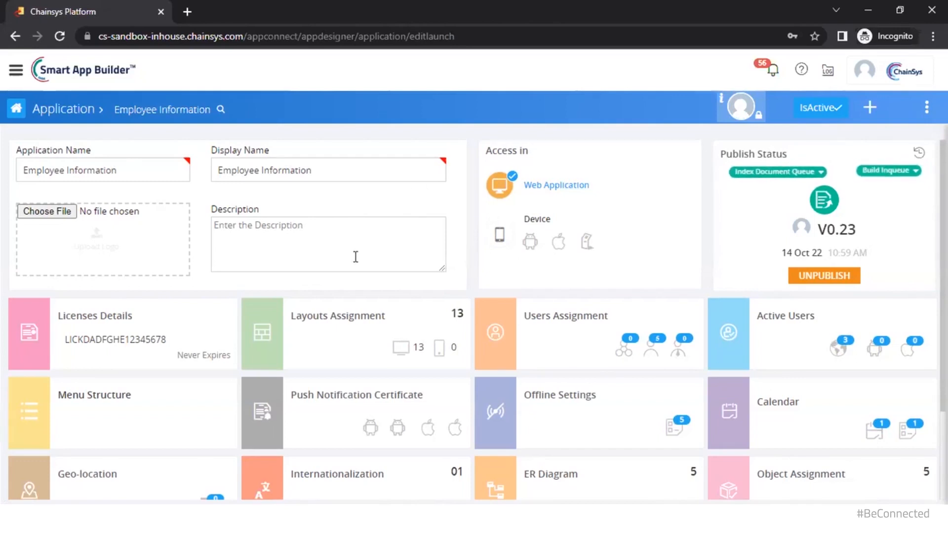
click(345, 327)
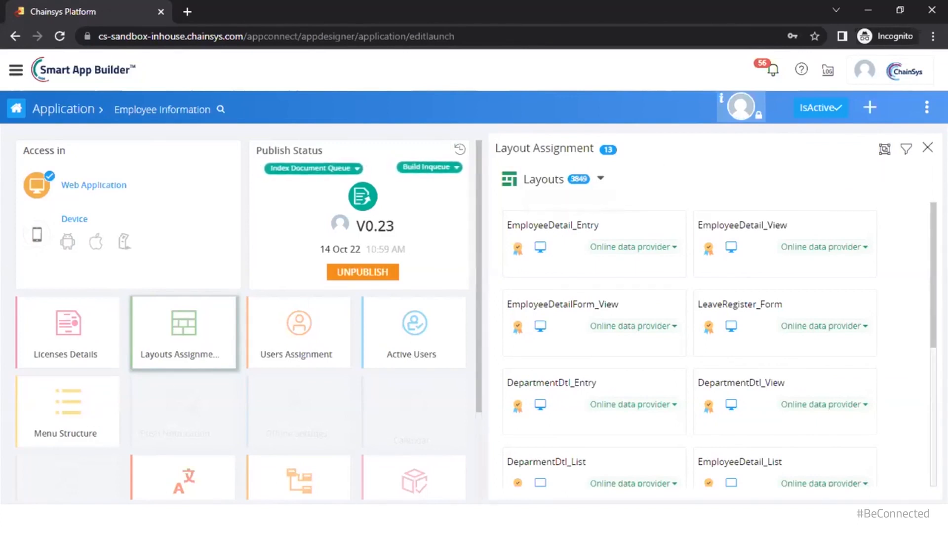
click(927, 148)
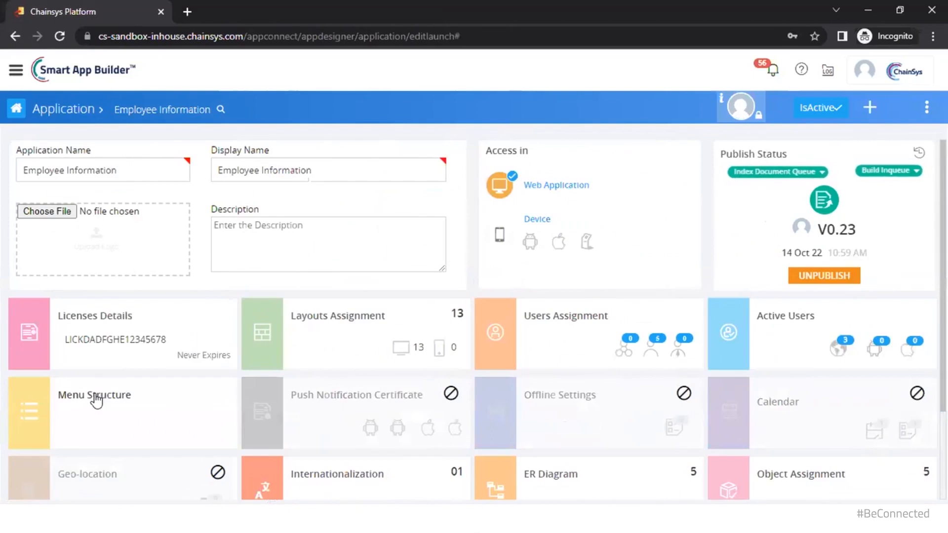
click(96, 400)
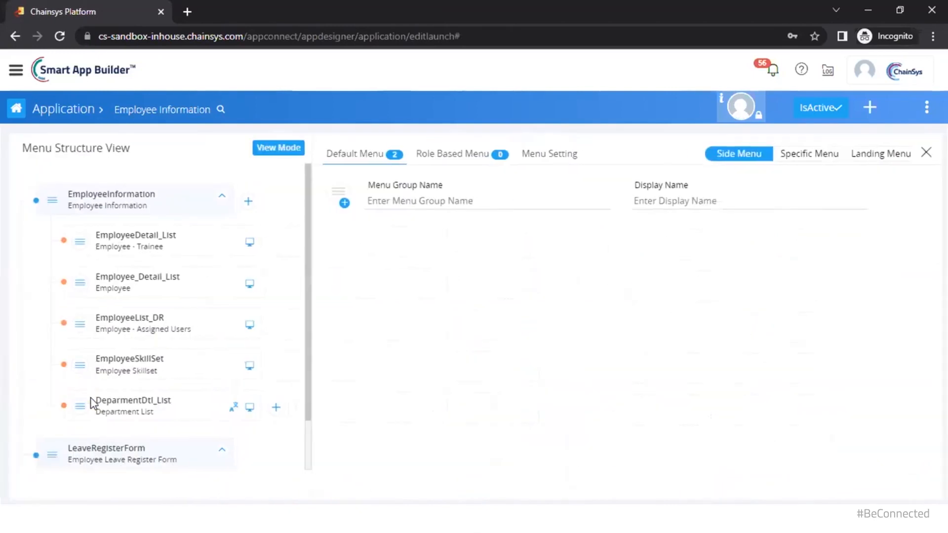
Inspect the EmployeeInformation group and EmployeeDetail_List item, then close the Menu Structure View
click(113, 210)
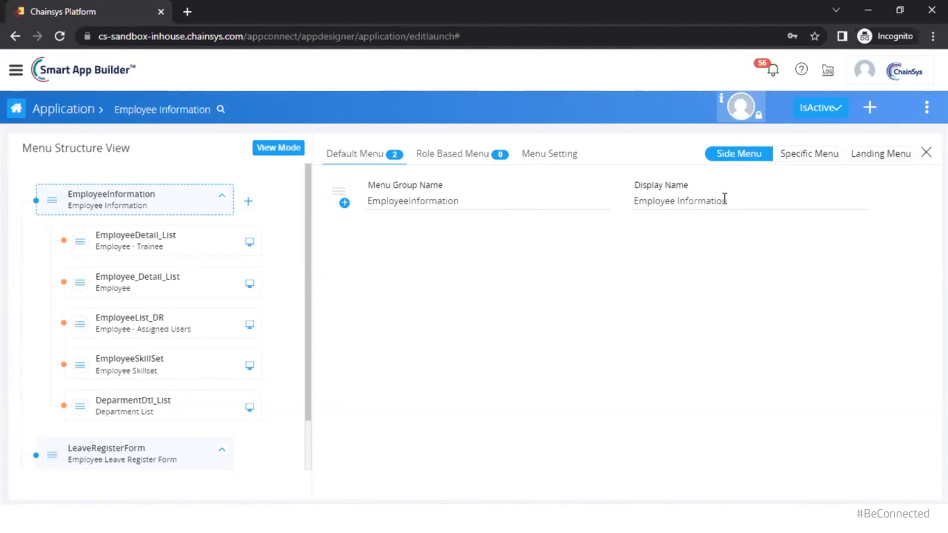
click(108, 242)
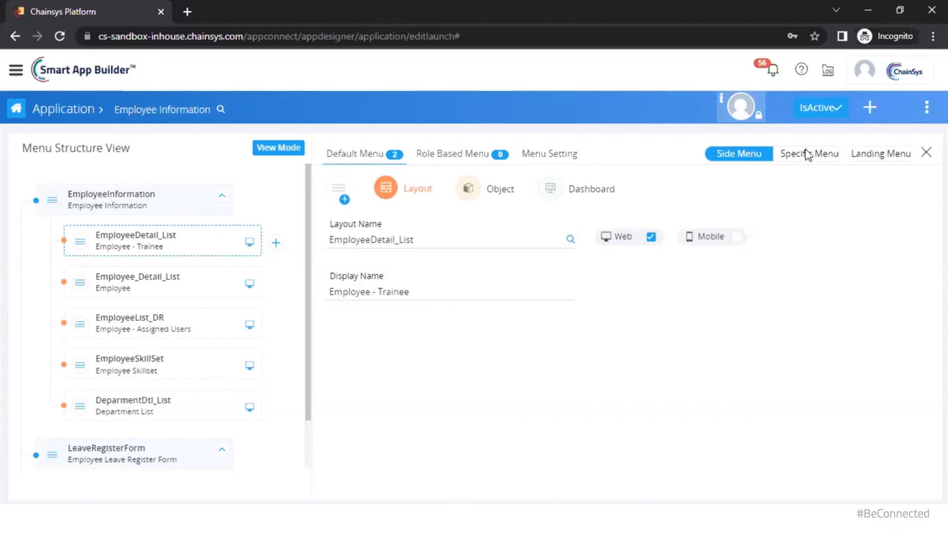
click(926, 151)
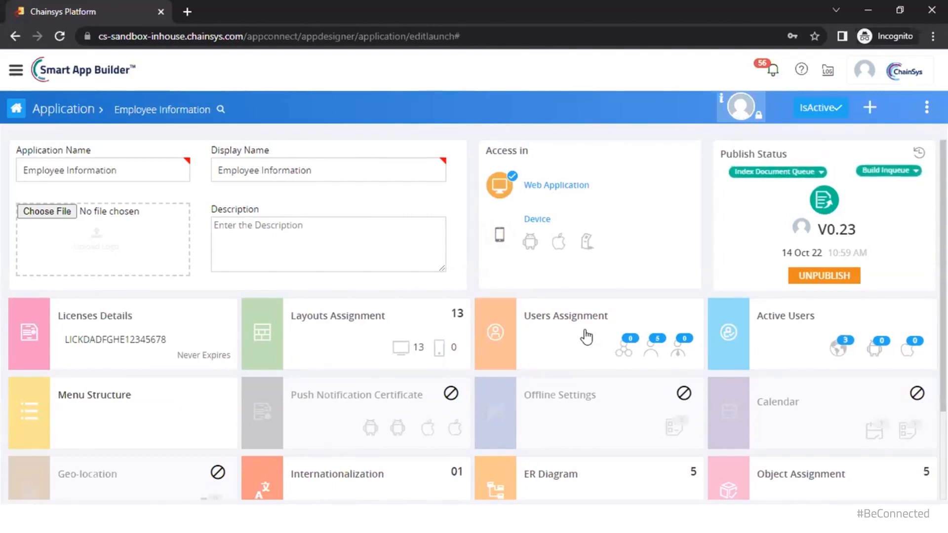
Scroll down the application dashboard and open the ER Diagram
scroll(586, 337, down, 1)
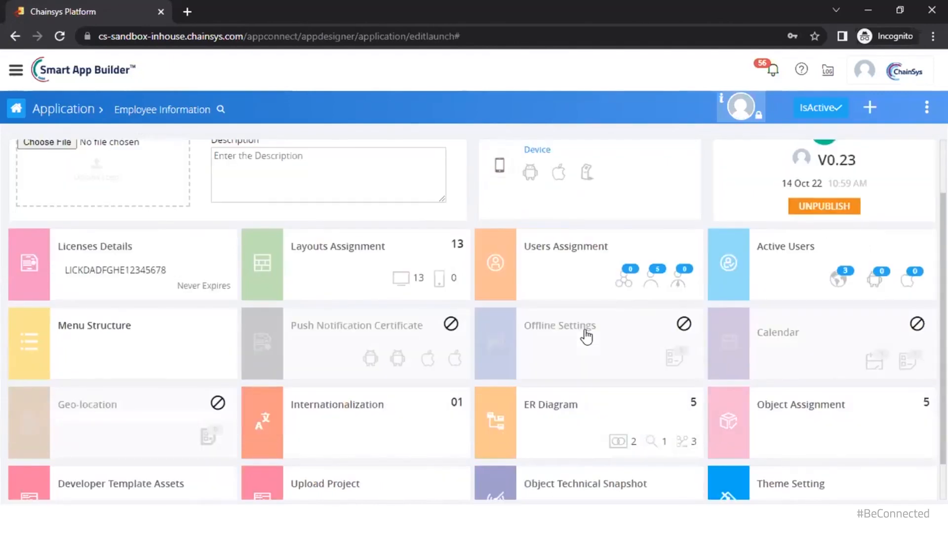
click(570, 447)
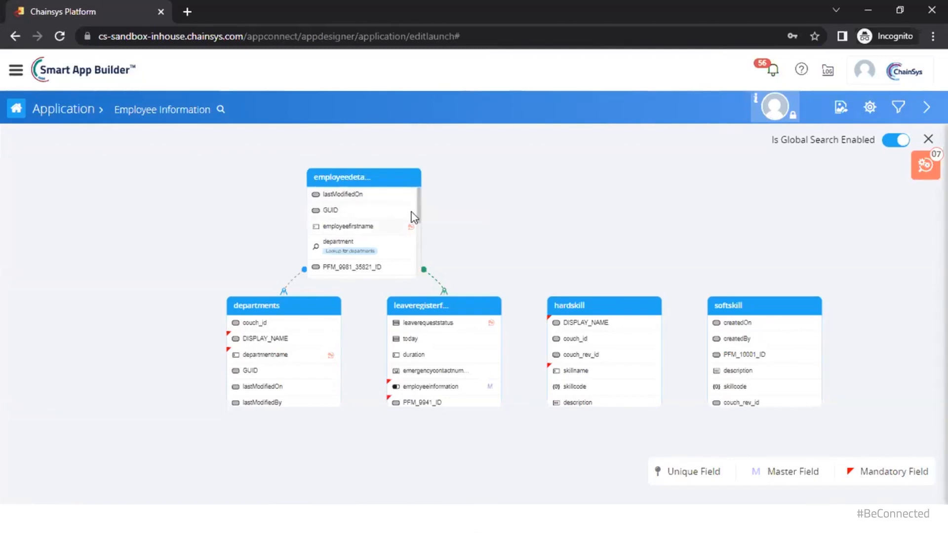
click(925, 166)
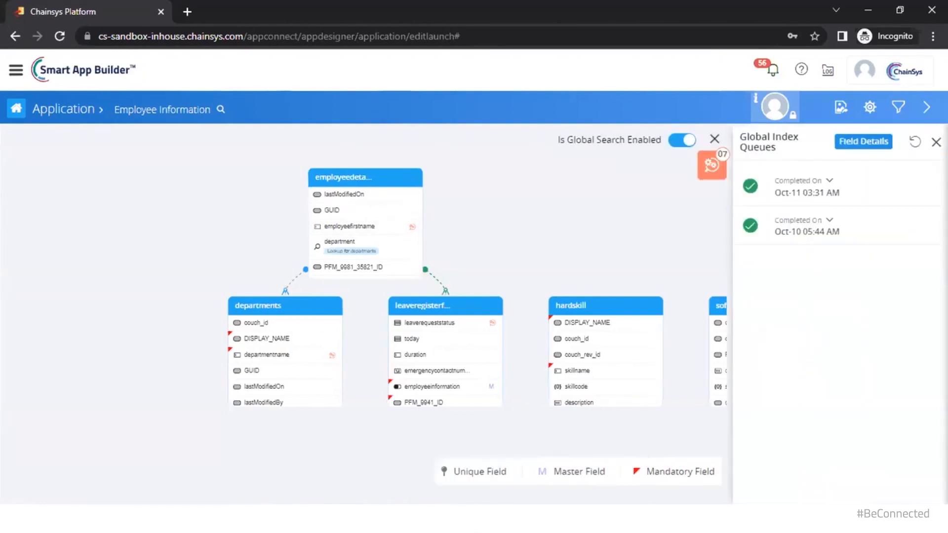
click(842, 143)
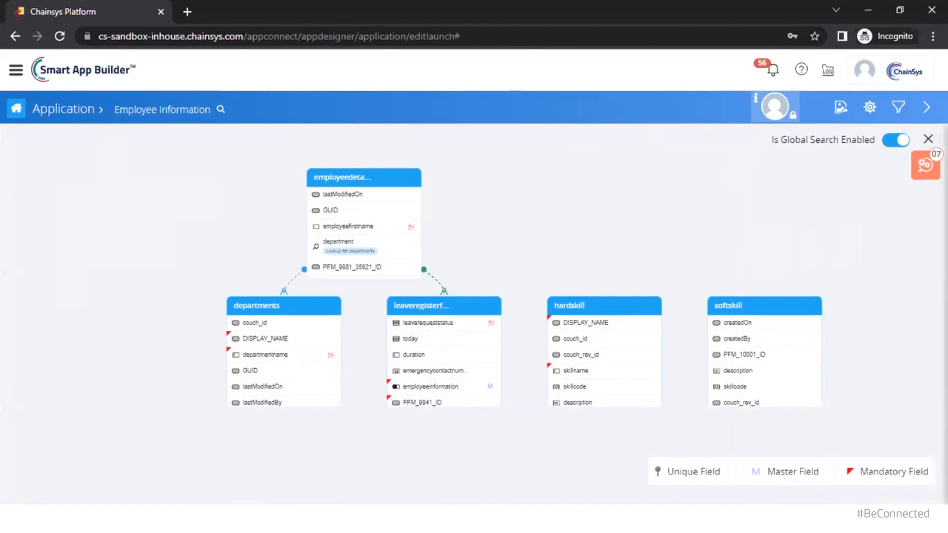
mouse_move(465, 519)
click(382, 462)
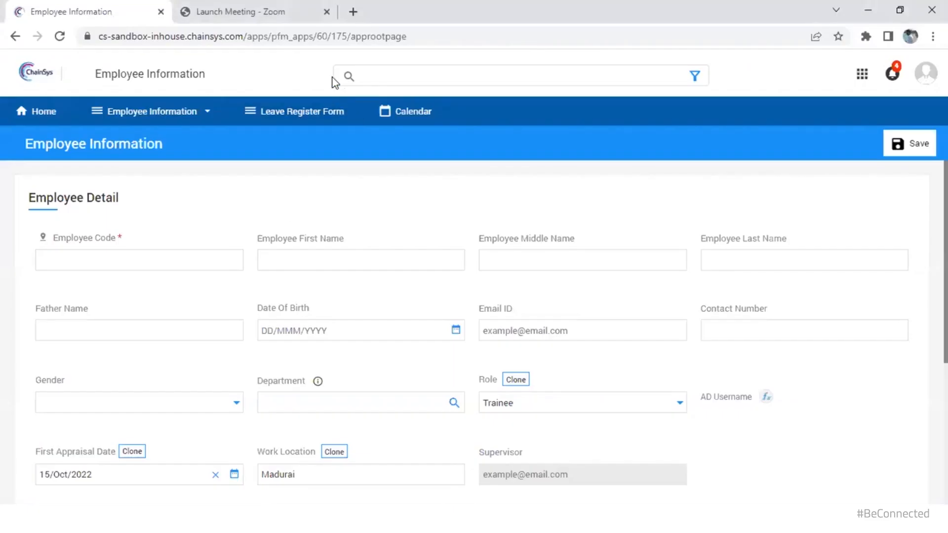
click(400, 77)
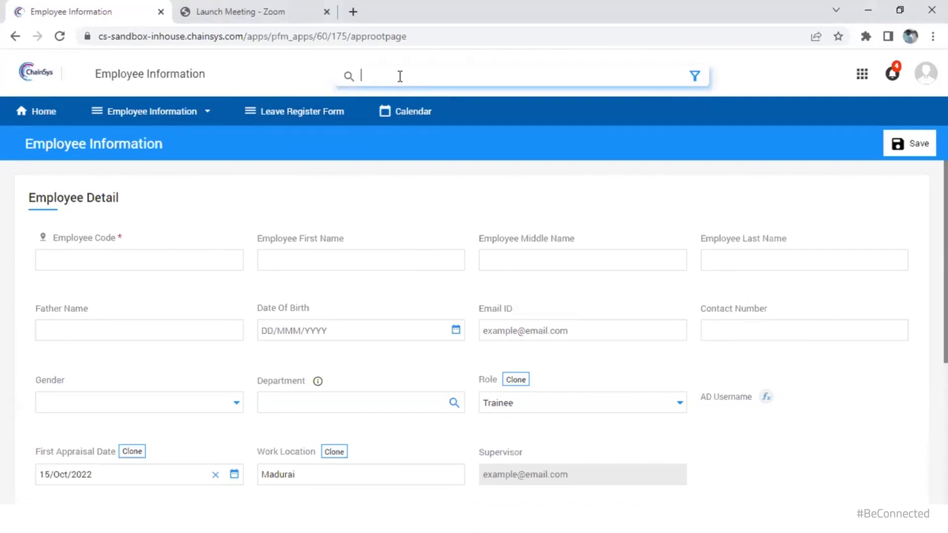
text(1404)
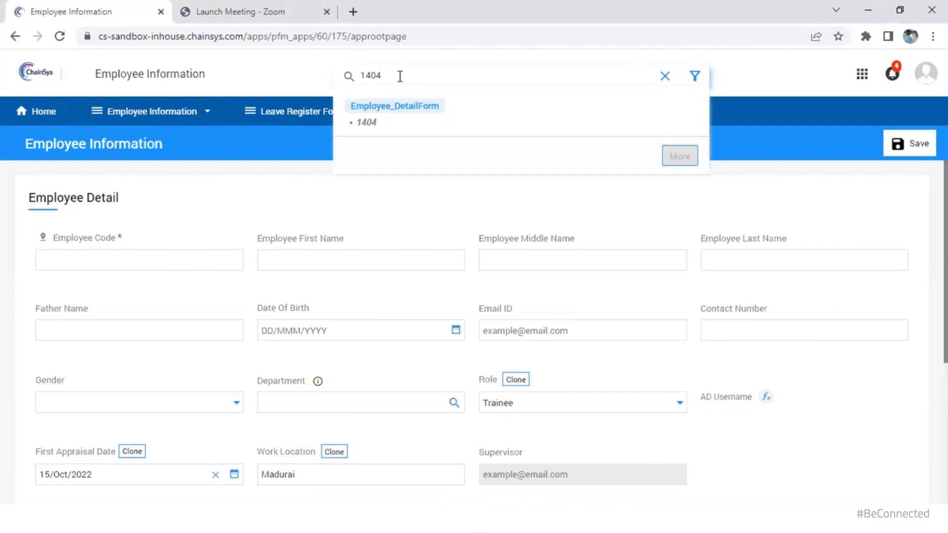
click(380, 123)
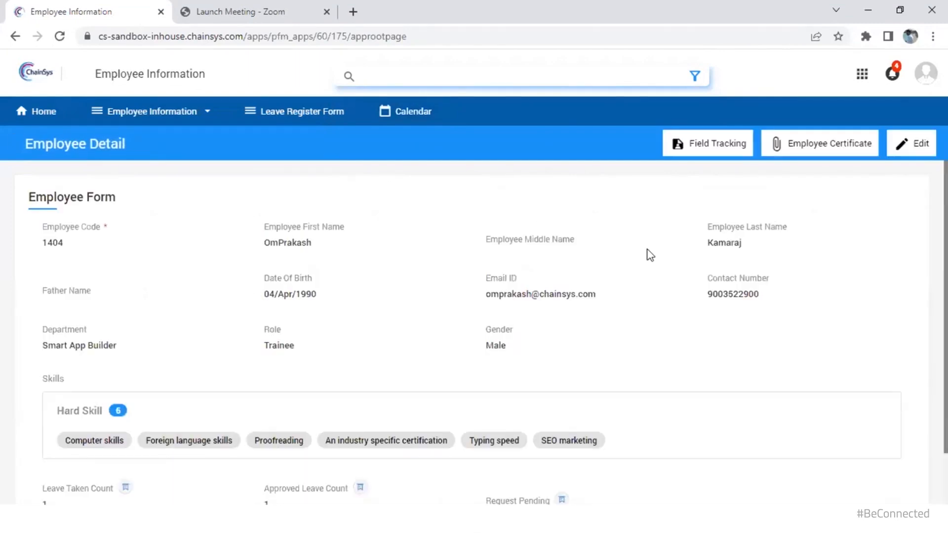
Search by part of the employee's first name, then clear the search box
text(omprak)
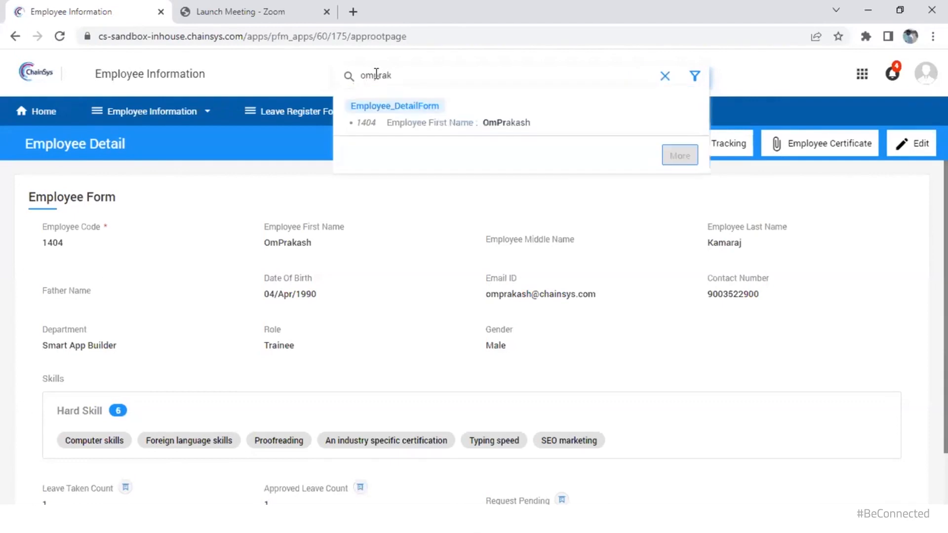
key(ctrl+a)
key(BackSpace)
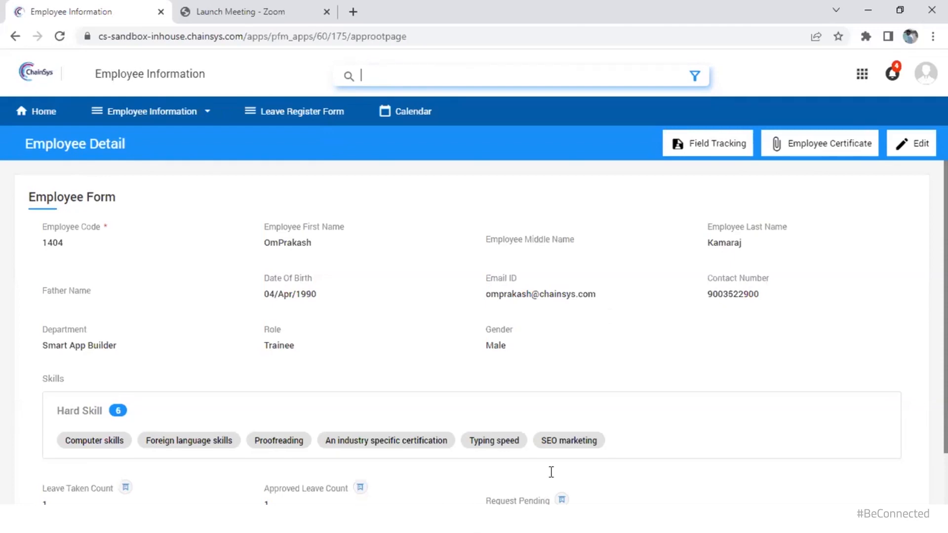
Back in the designer, review the employeedetailform field summary, close it, and leave the ER diagram
mouse_move(457, 518)
click(534, 454)
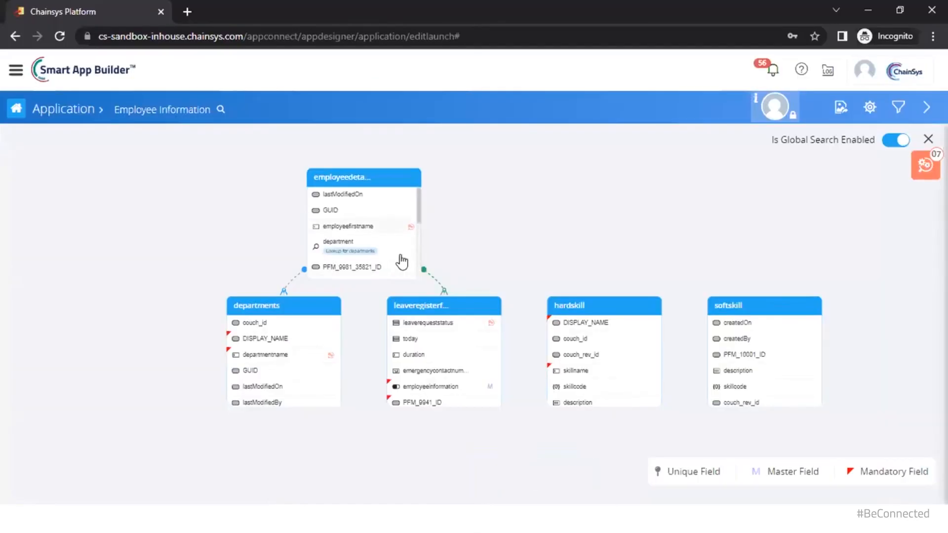
click(371, 184)
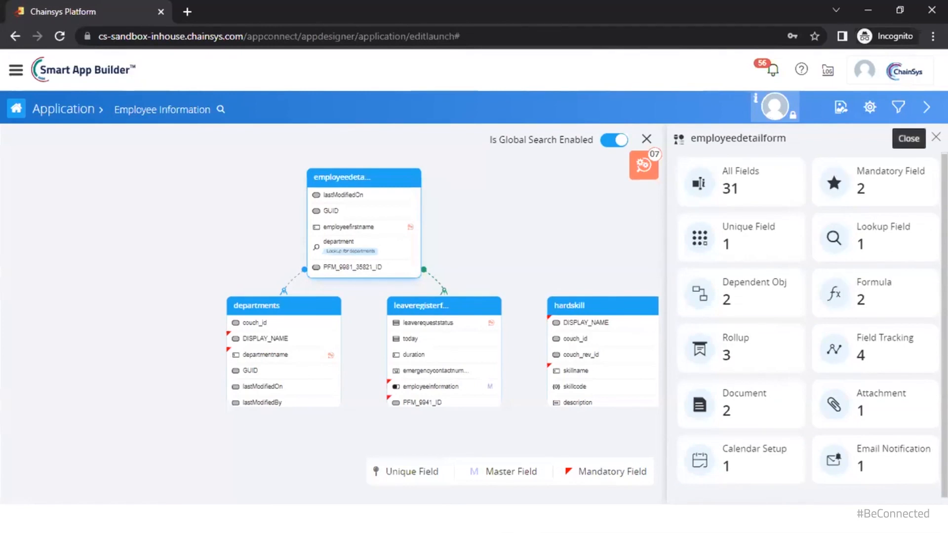
click(936, 137)
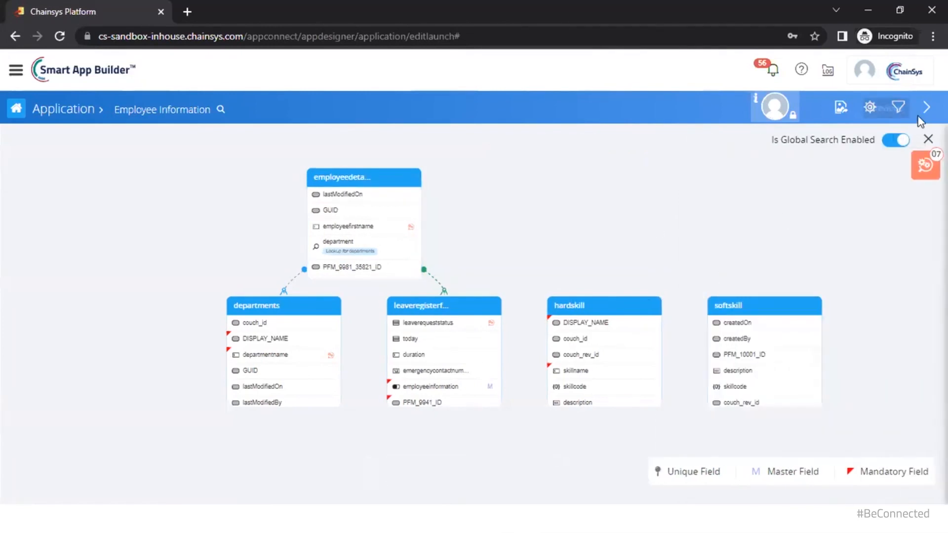
click(917, 117)
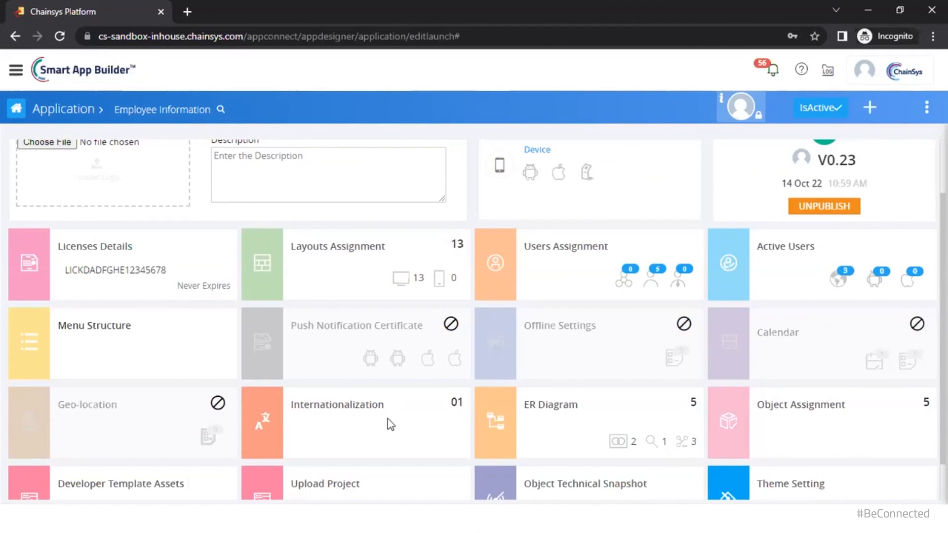
Open Theme Setting, apply the Dark predefined theme, then choose Quick Colors
scroll(387, 419, down, 1)
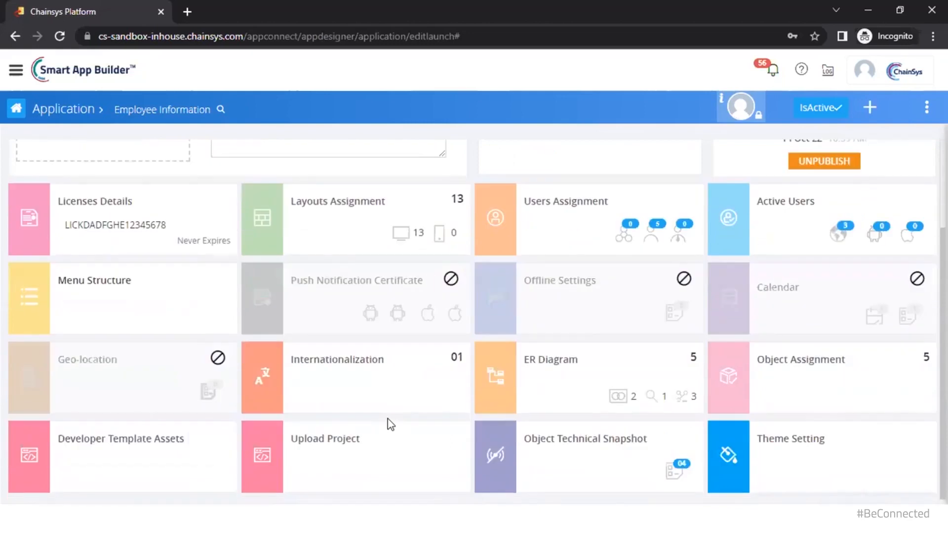
click(731, 459)
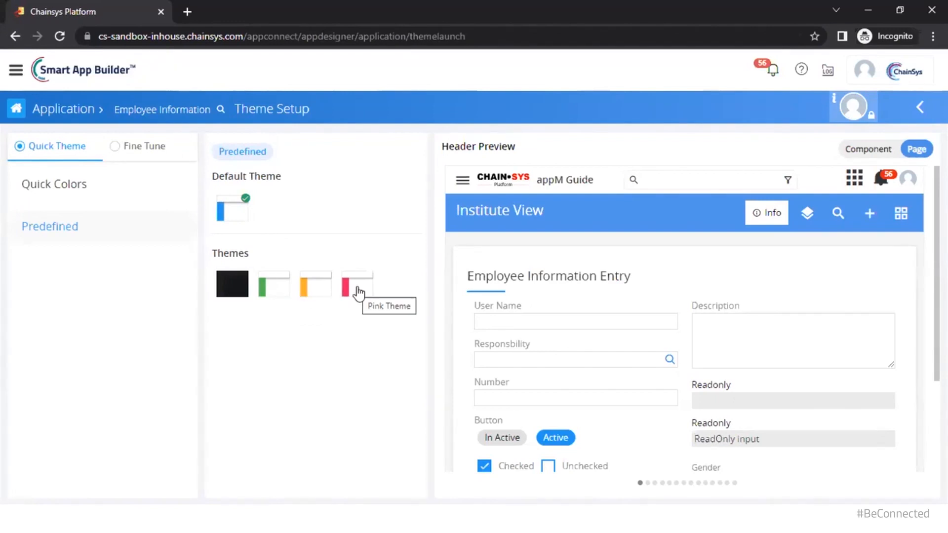
click(247, 284)
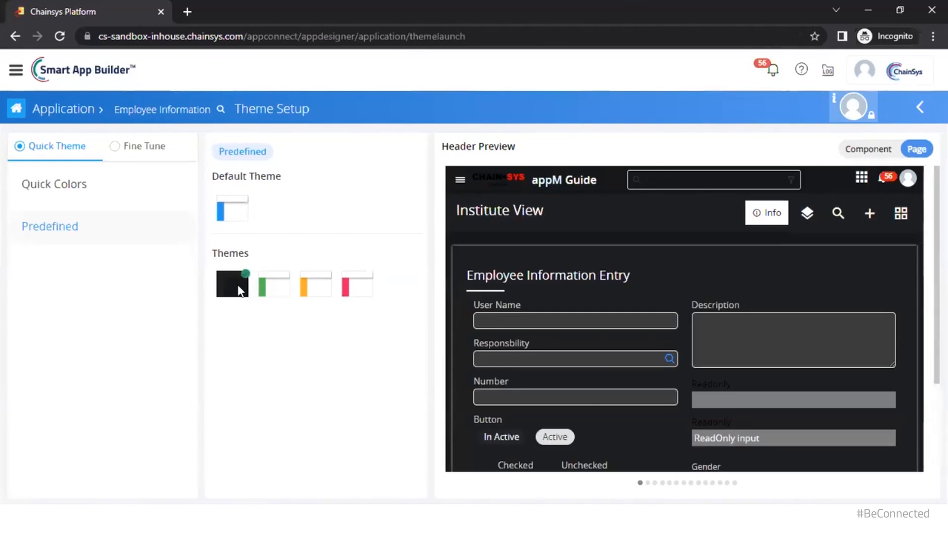
click(144, 209)
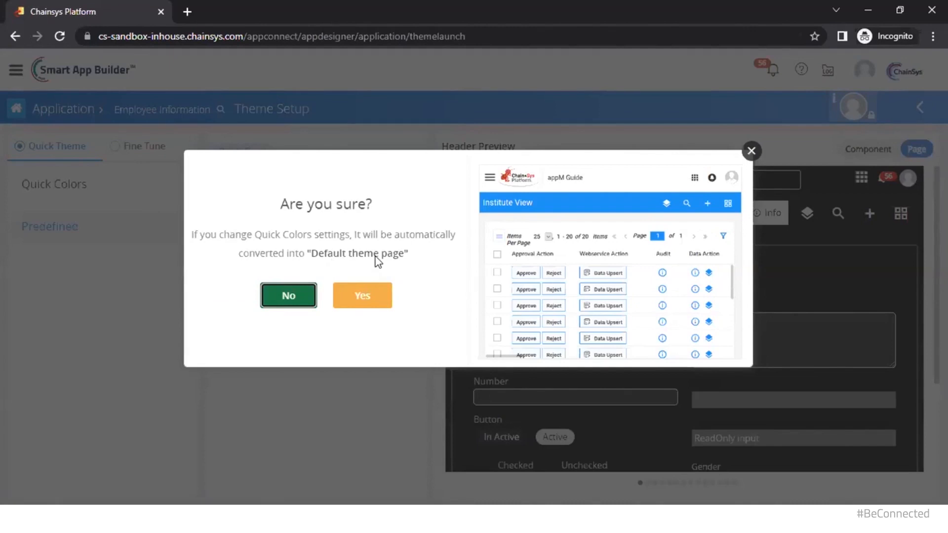
Confirm the Quick Colors switch, set the Primary colour to red, and select Fine Tune
click(371, 295)
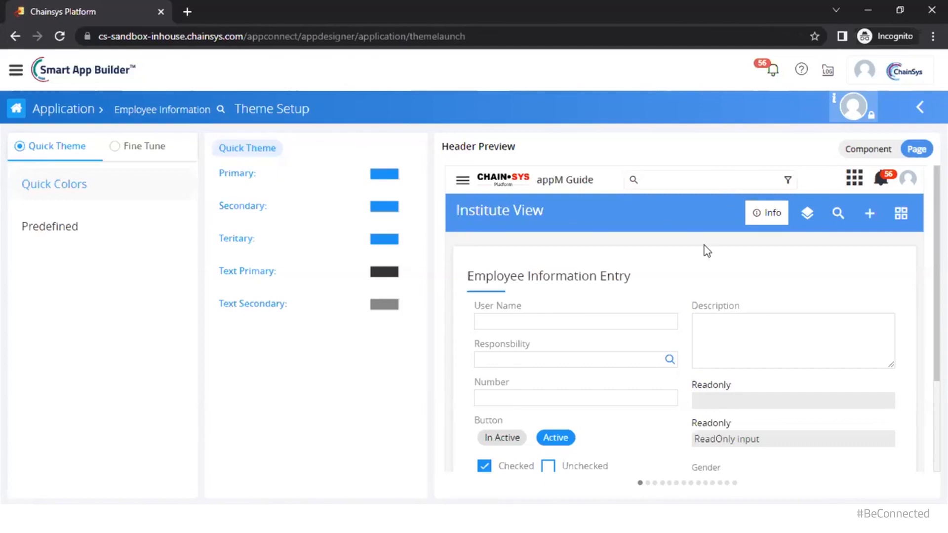
click(381, 175)
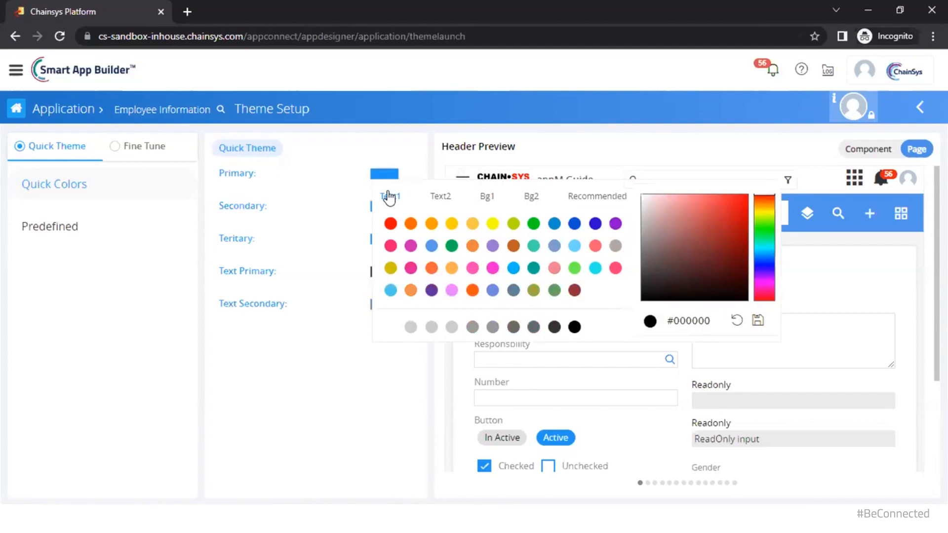
click(390, 224)
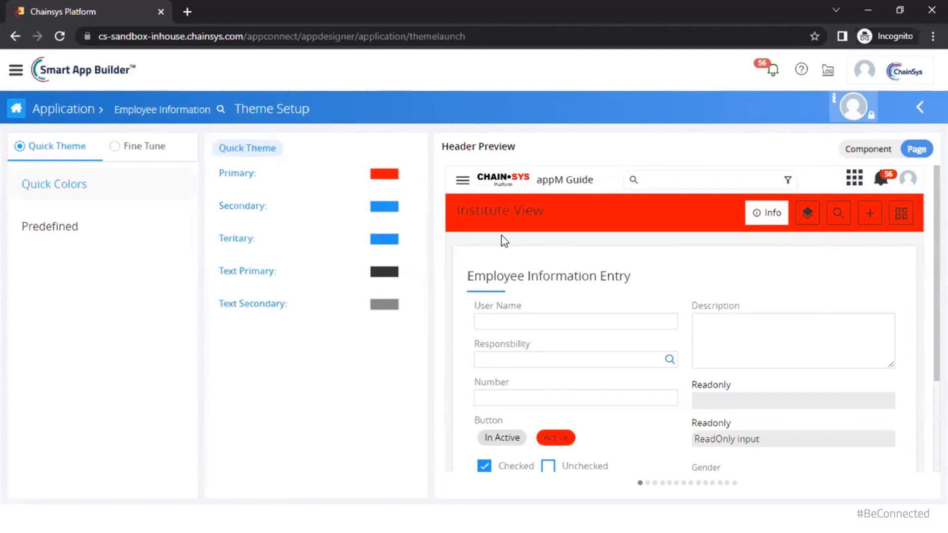
click(150, 151)
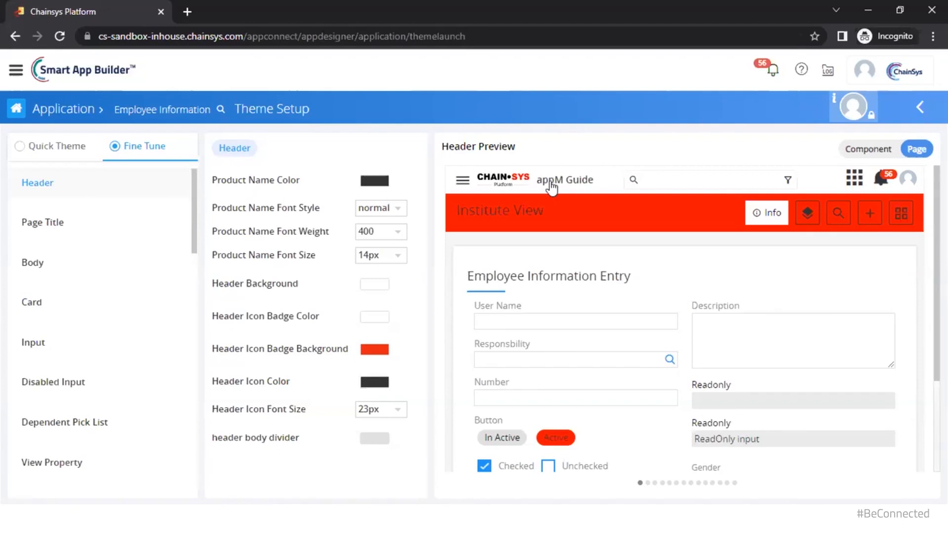
Set the header's Product Name Color to green and its font style to italic
click(373, 190)
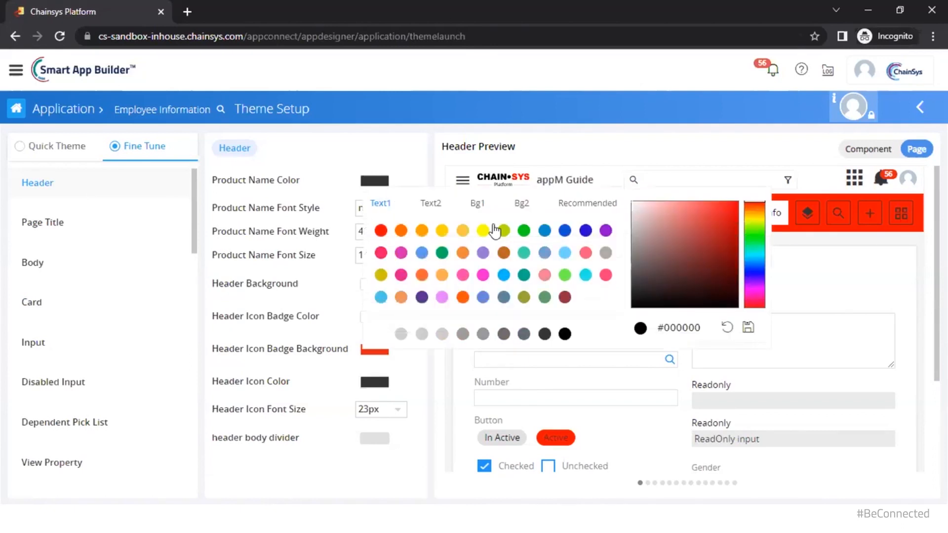
click(523, 231)
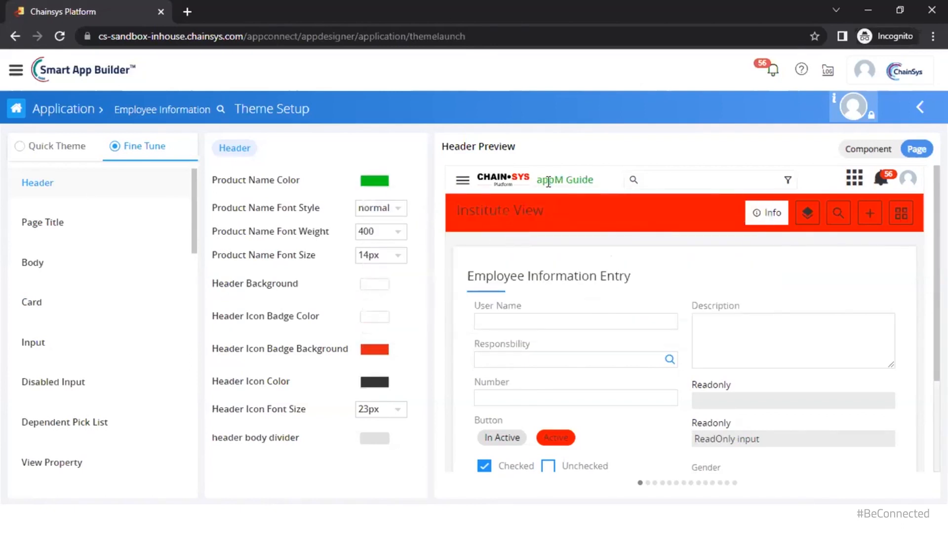
click(404, 211)
click(377, 251)
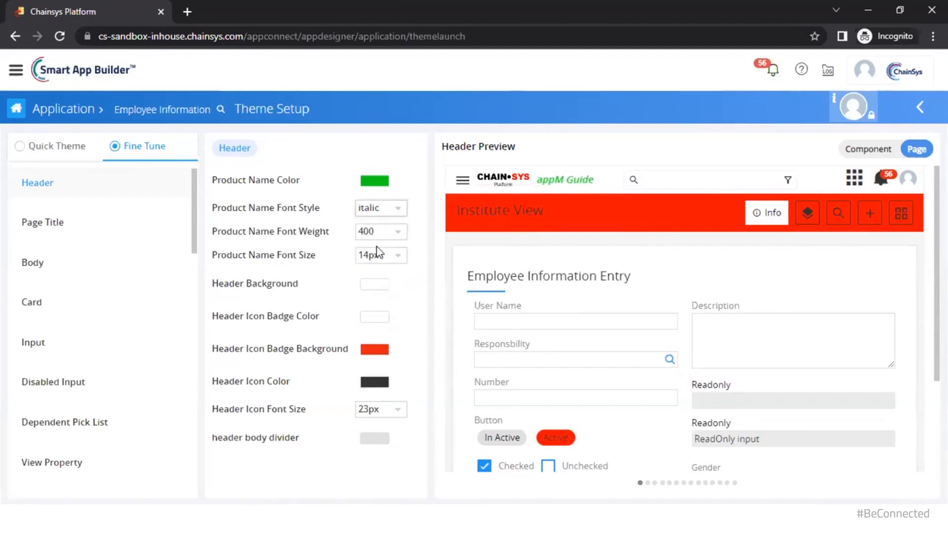